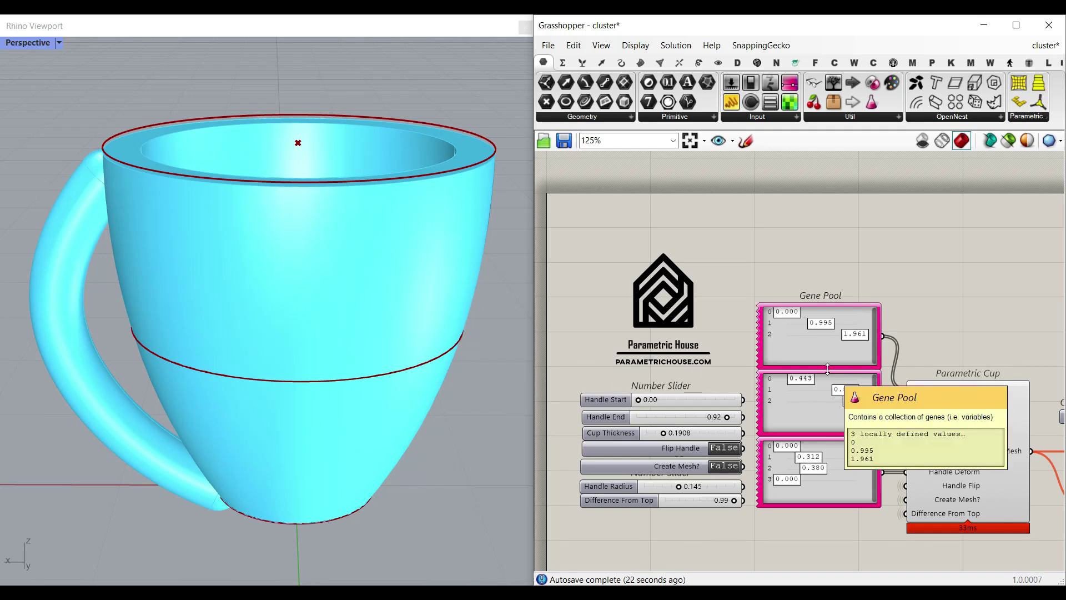
Set height genes 1 and 2 to 0.831 and 2.000, and radius gene 1 to 0.922.
scroll(828, 368, up, 3)
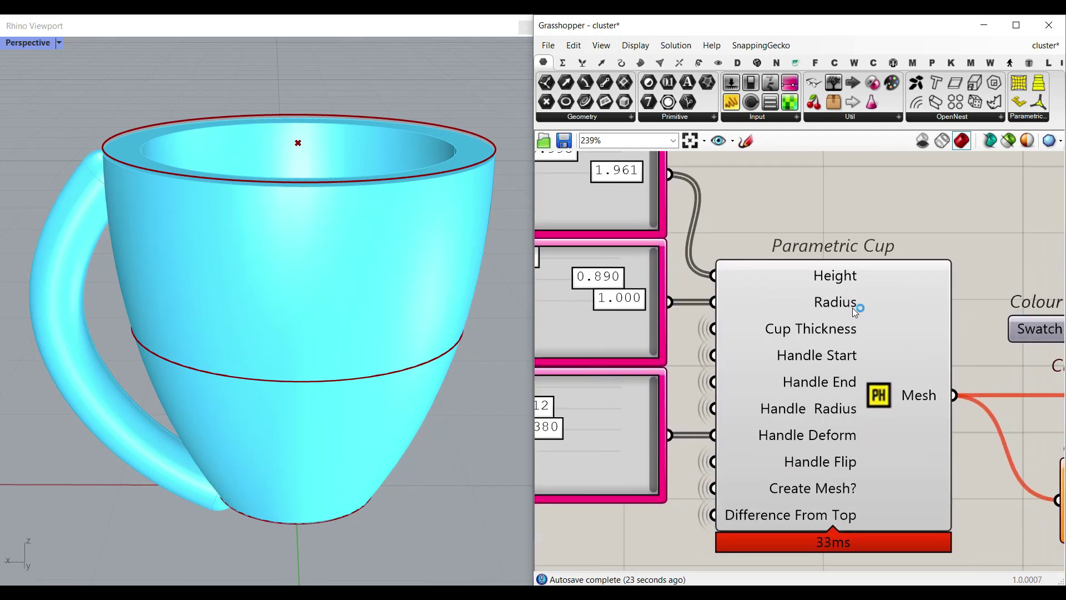
scroll(828, 316, down, 3)
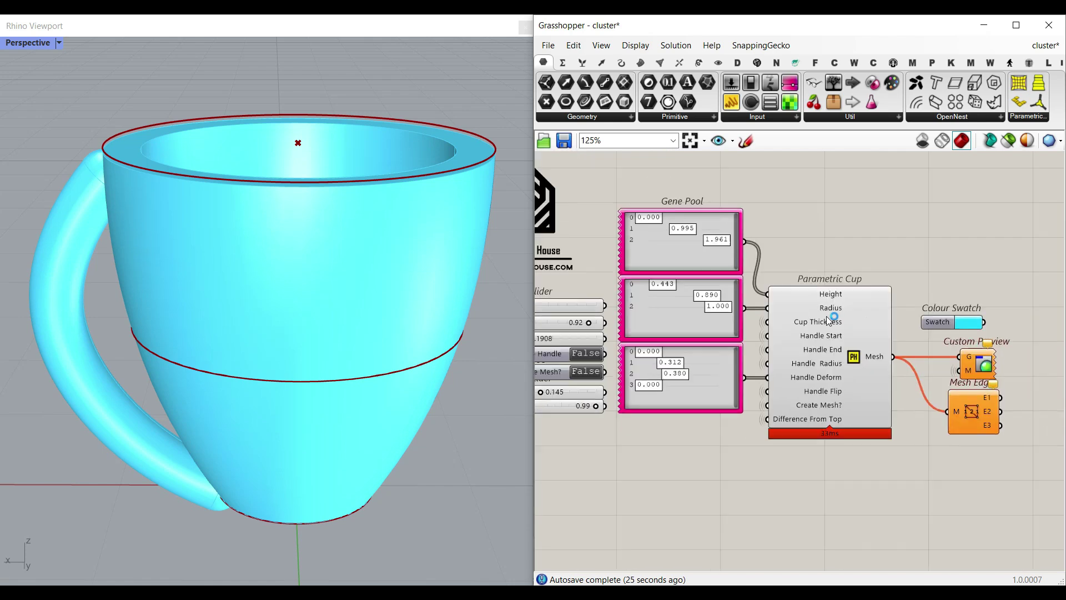
right_drag(817, 340, 930, 398)
scroll(775, 328, up, 3)
drag(808, 269, 860, 292)
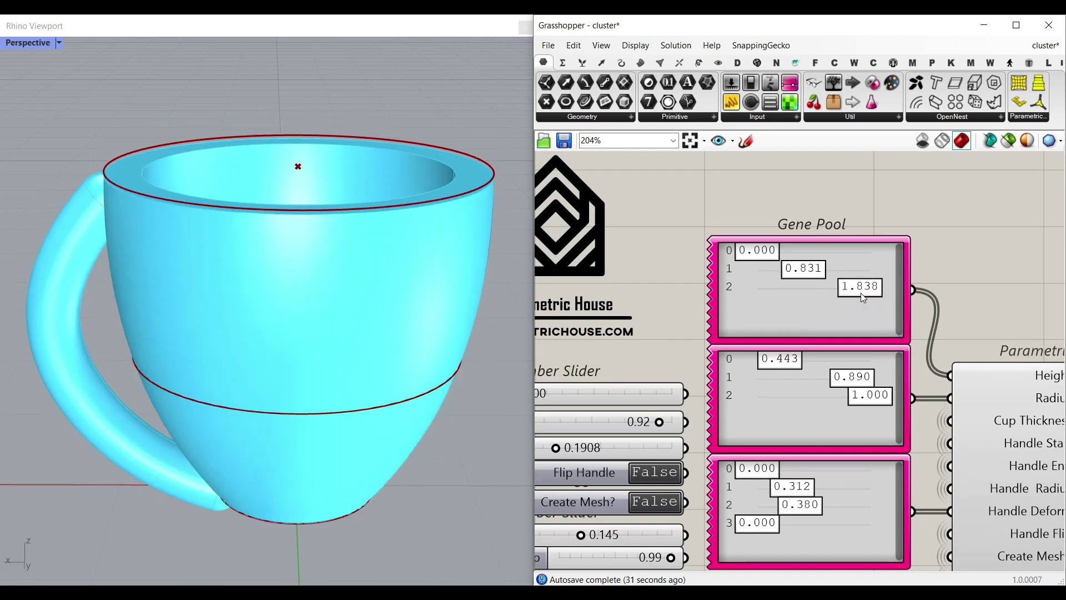
mouse_move(819, 374)
mouse_down()
mouse_move(761, 375)
mouse_move(827, 375)
mouse_up()
Set Handle Start to 0.19, Handle End to 1.00 and gene 1 of the Handle Deform gene pool to 0.317.
right_drag(681, 470, 794, 404)
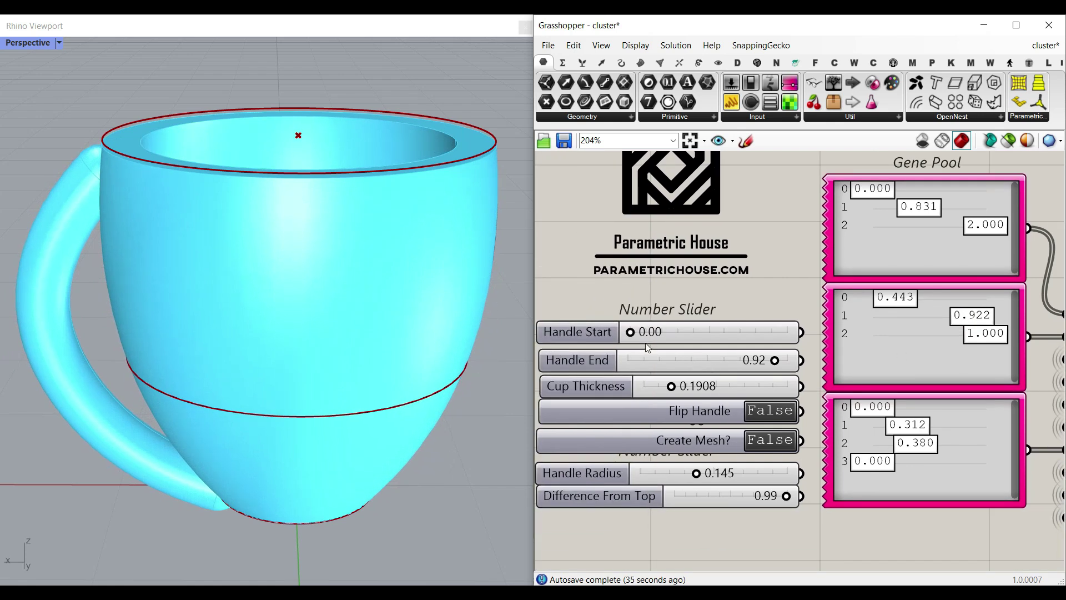
drag(636, 337, 698, 346)
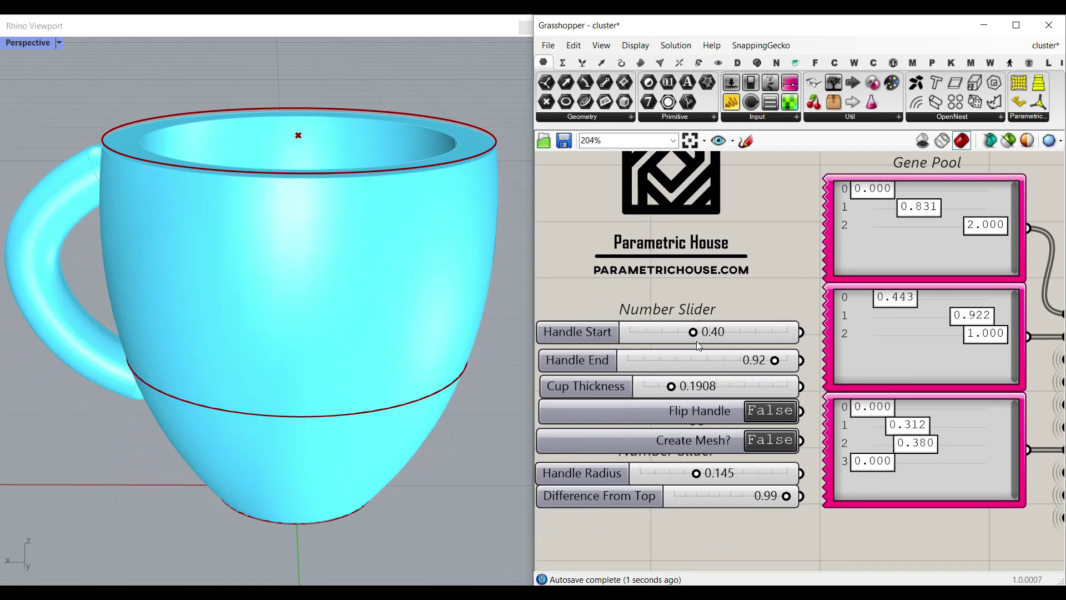
mouse_move(774, 362)
mouse_down()
mouse_move(742, 362)
mouse_move(787, 362)
mouse_up()
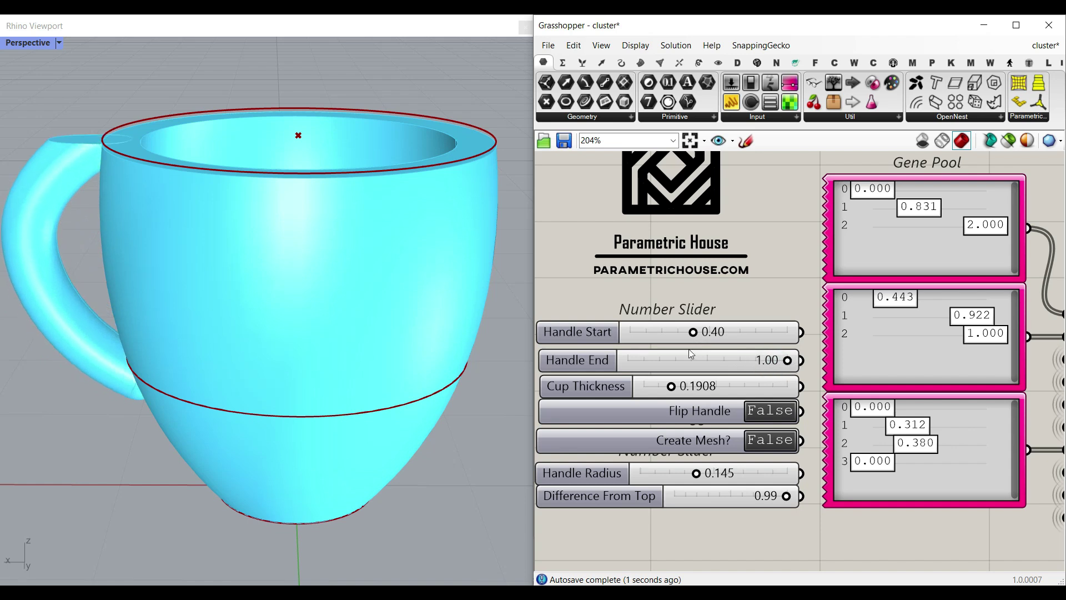
drag(697, 337, 662, 337)
right_drag(662, 337, 606, 317)
mouse_move(861, 407)
mouse_down()
mouse_move(876, 407)
mouse_move(841, 407)
mouse_move(862, 407)
mouse_up()
Turn on Create Mesh and bake the Mesh output of the Parametric Cup cluster.
right_drag(893, 405, 1005, 401)
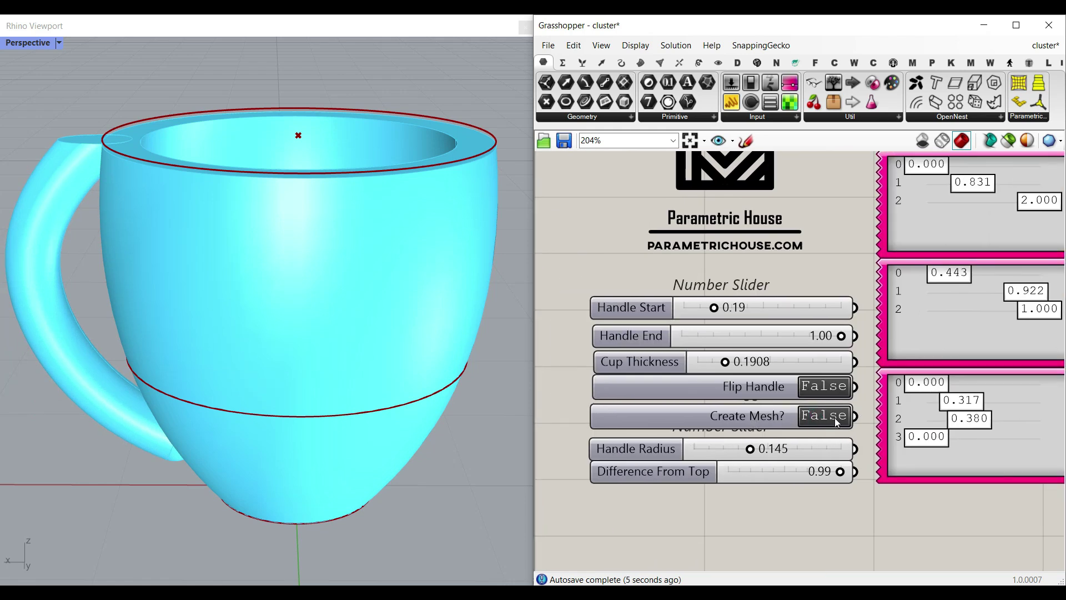
double_click(822, 424)
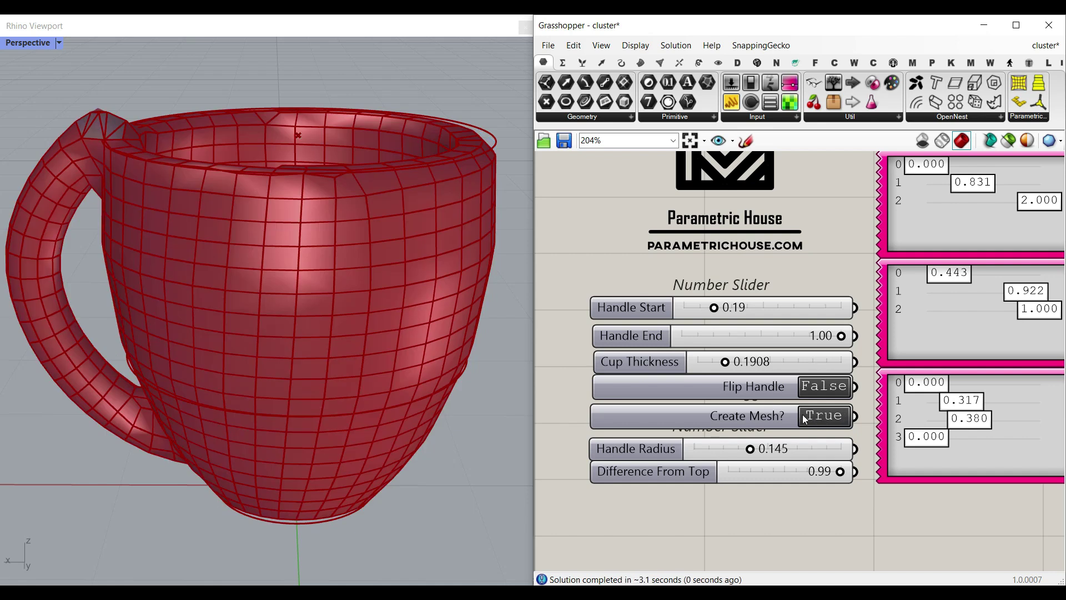
scroll(805, 419, down, 3)
right_drag(804, 419, 555, 400)
right_click(911, 371)
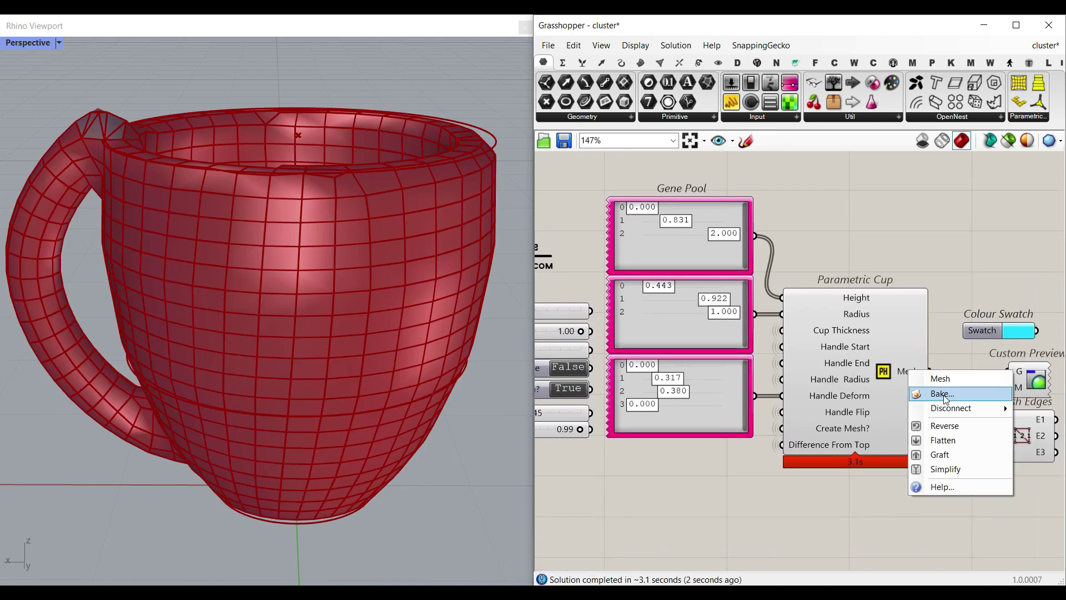
click(946, 394)
click(953, 525)
Move the baked cup mesh away from the preview to inspect it, and undo both the move and the bake.
scroll(476, 305, down, 4)
drag(406, 339, 247, 353)
click(193, 157)
scroll(189, 250, up, 4)
right_drag(189, 250, 188, 301)
key(ctrl+z)
key(ctrl+z)
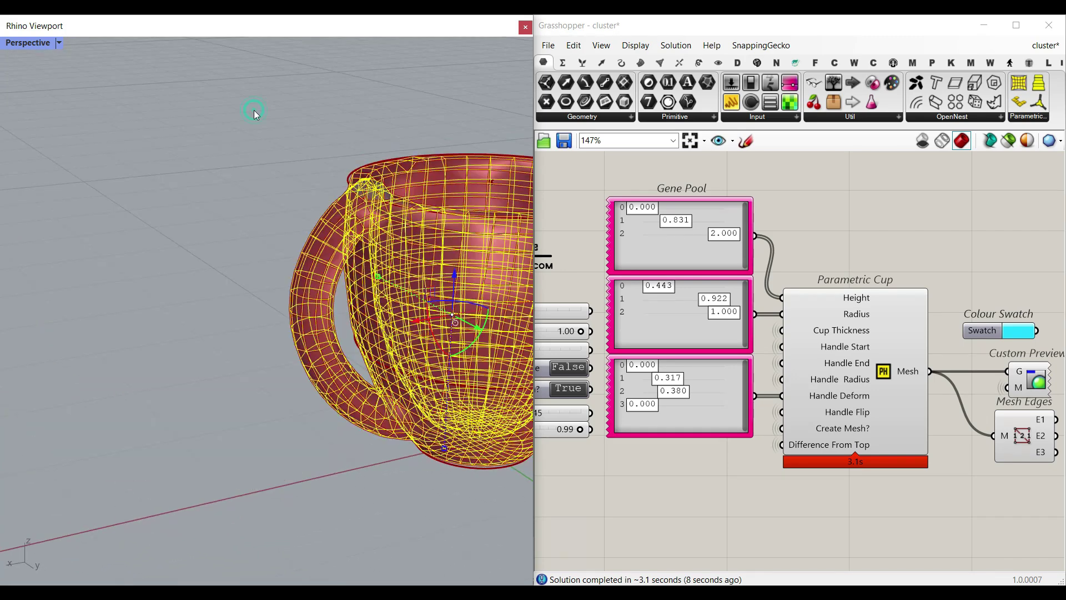
Turn off Create Mesh and lower Difference From Top to 0.79.
scroll(218, 216, down, 4)
right_drag(711, 347, 873, 347)
scroll(638, 377, up, 3)
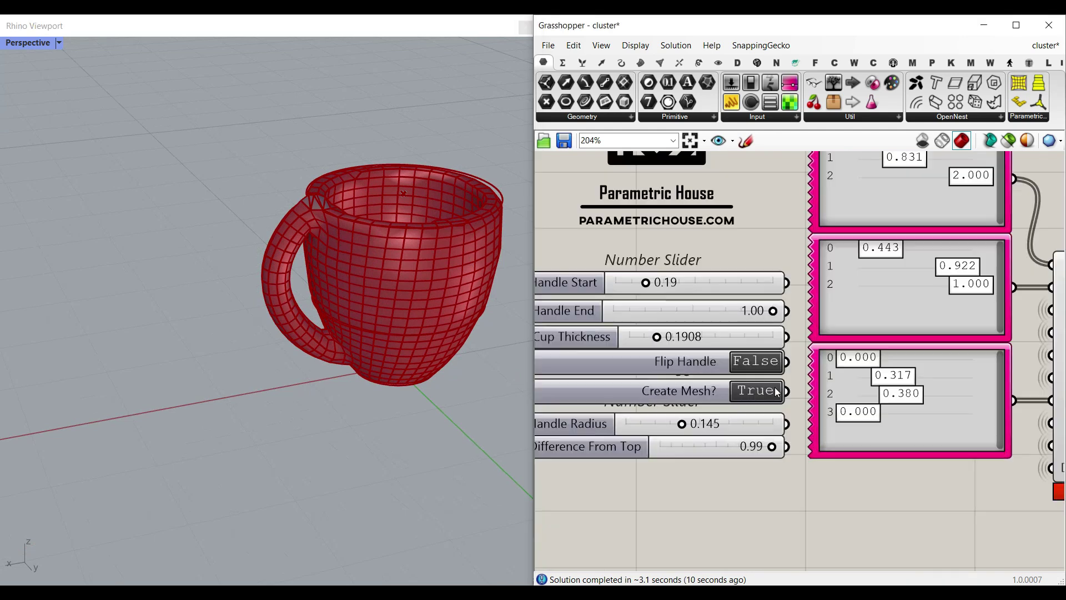
double_click(758, 393)
right_drag(712, 461, 745, 462)
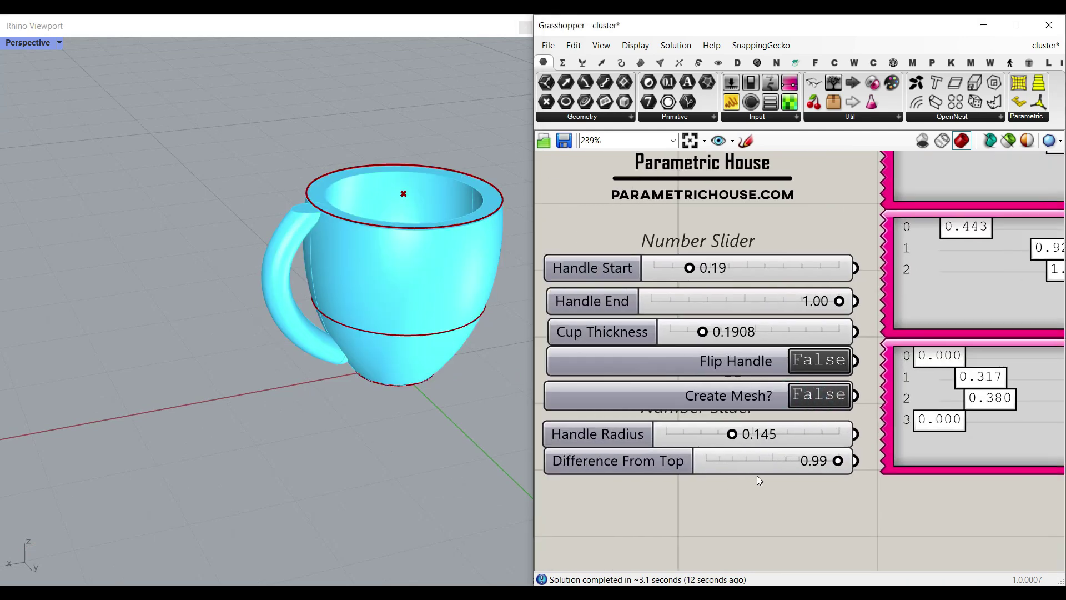
drag(839, 465, 811, 465)
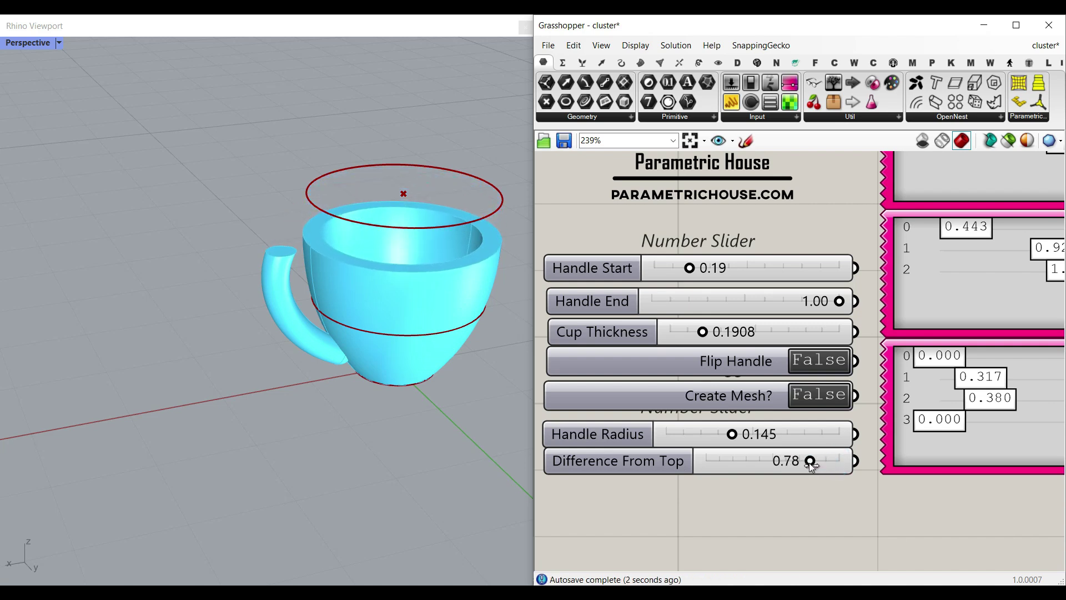
Turn Create Mesh back on and bake the cut-down cup from the cluster's Mesh output.
scroll(812, 462, down, 5)
scroll(786, 384, up, 6)
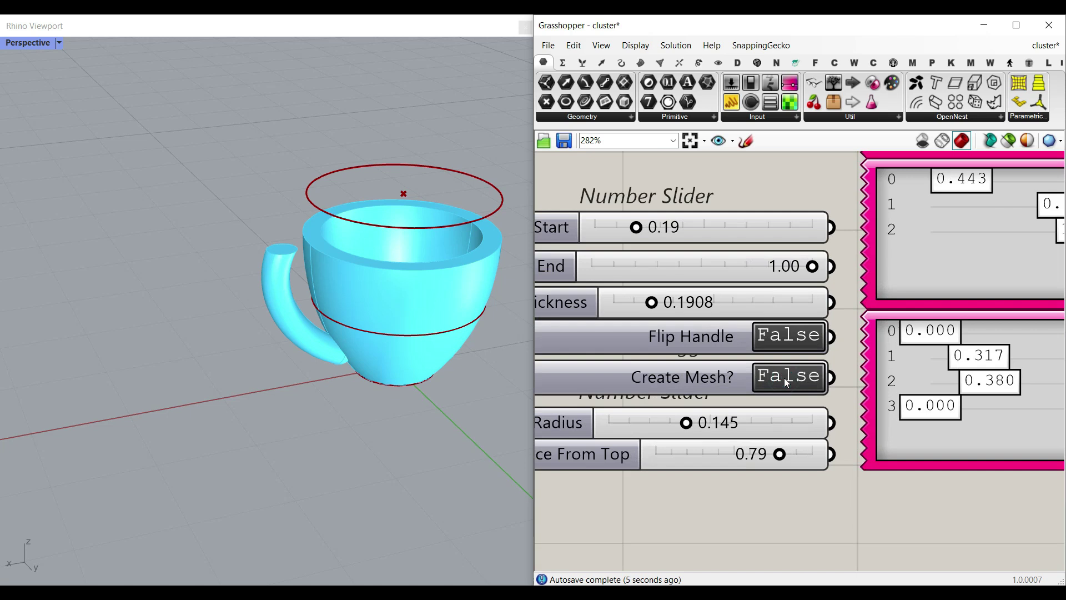
double_click(785, 382)
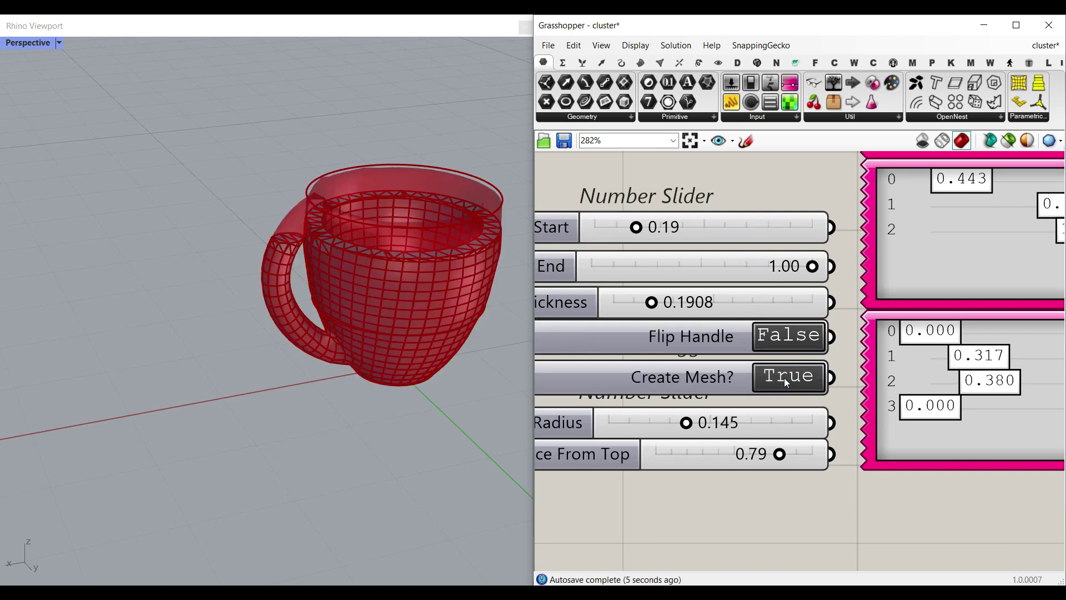
right_drag(886, 387, 605, 350)
scroll(605, 350, down, 2)
right_drag(1023, 319, 902, 317)
right_click(881, 313)
click(904, 334)
click(919, 463)
Move the baked cup mesh clear of the preview and examine its faces along the rim and body.
scroll(388, 331, down, 6)
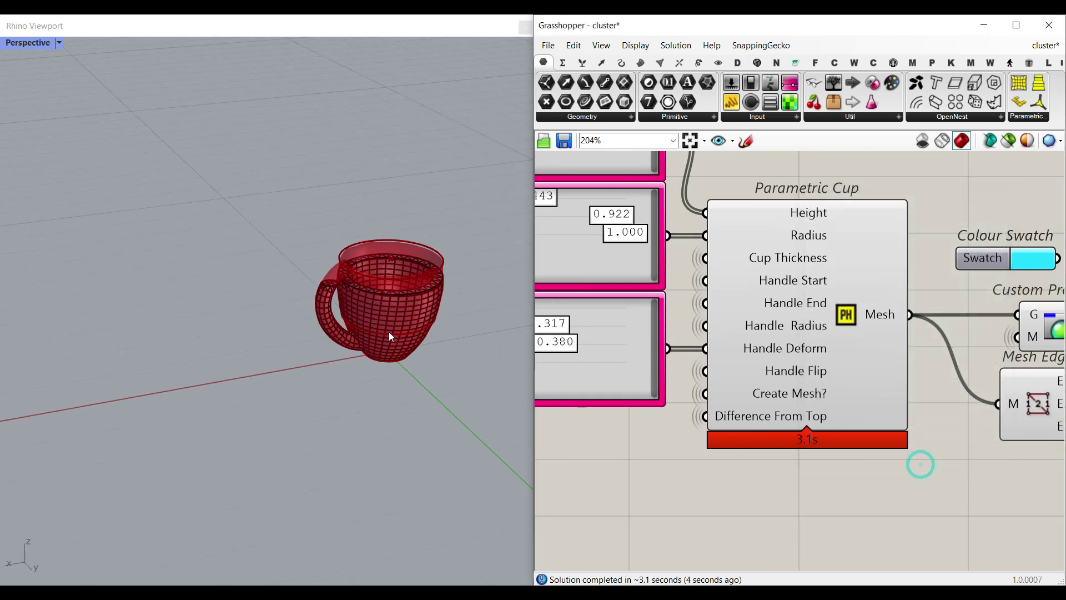
drag(389, 331, 254, 368)
click(252, 235)
scroll(250, 347, up, 8)
right_drag(234, 373, 262, 281)
scroll(261, 281, down, 2)
scroll(189, 238, up, 9)
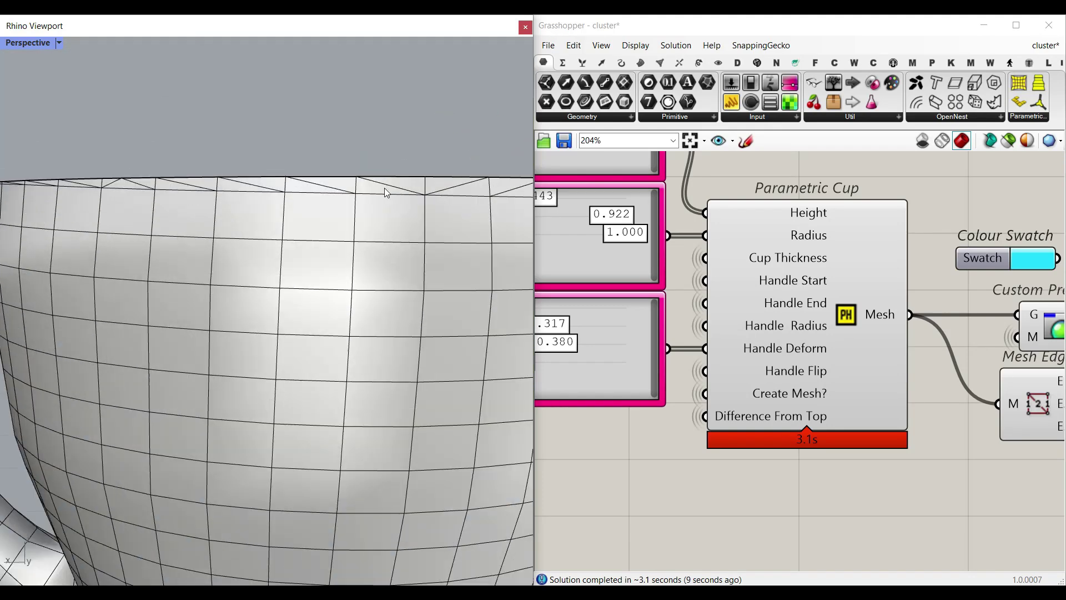
scroll(387, 192, down, 5)
right_drag(387, 193, 387, 233)
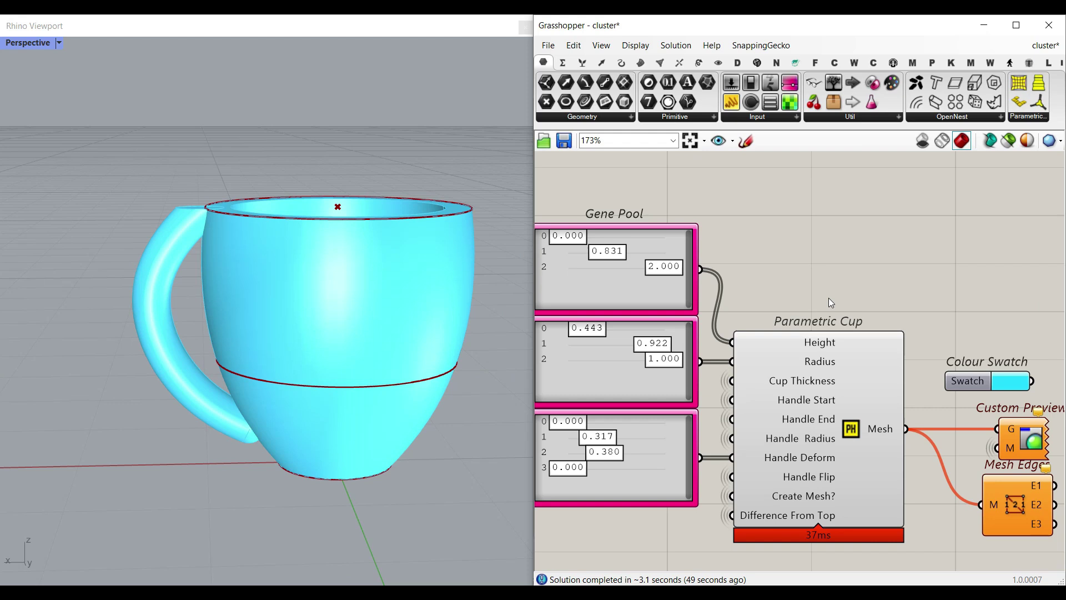
Switch to the example-file definition and look over its component groups.
click(1046, 45)
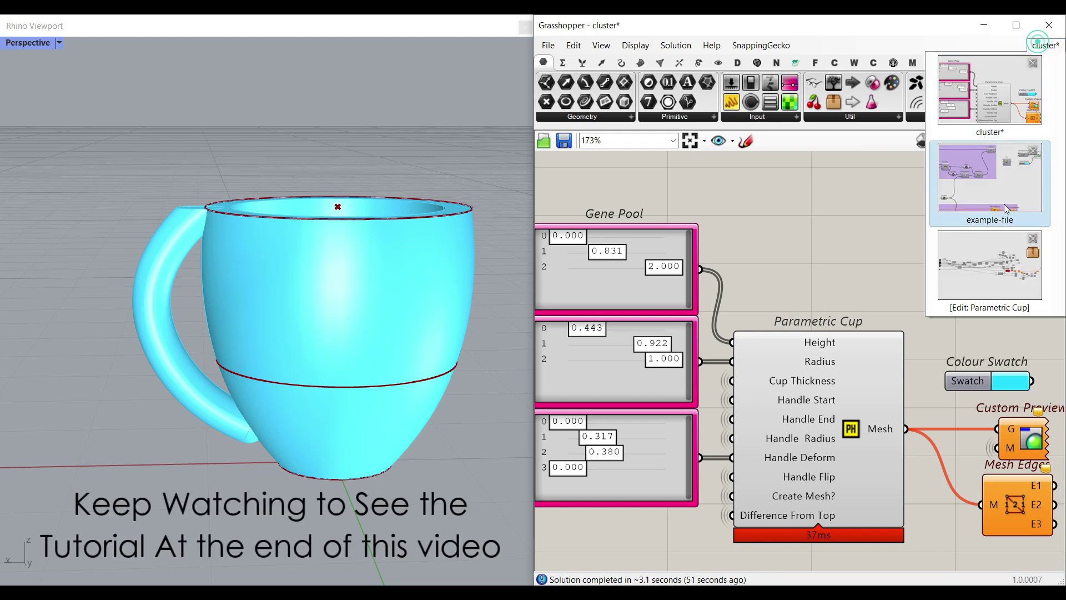
click(1009, 185)
scroll(805, 325, down, 5)
scroll(784, 332, up, 3)
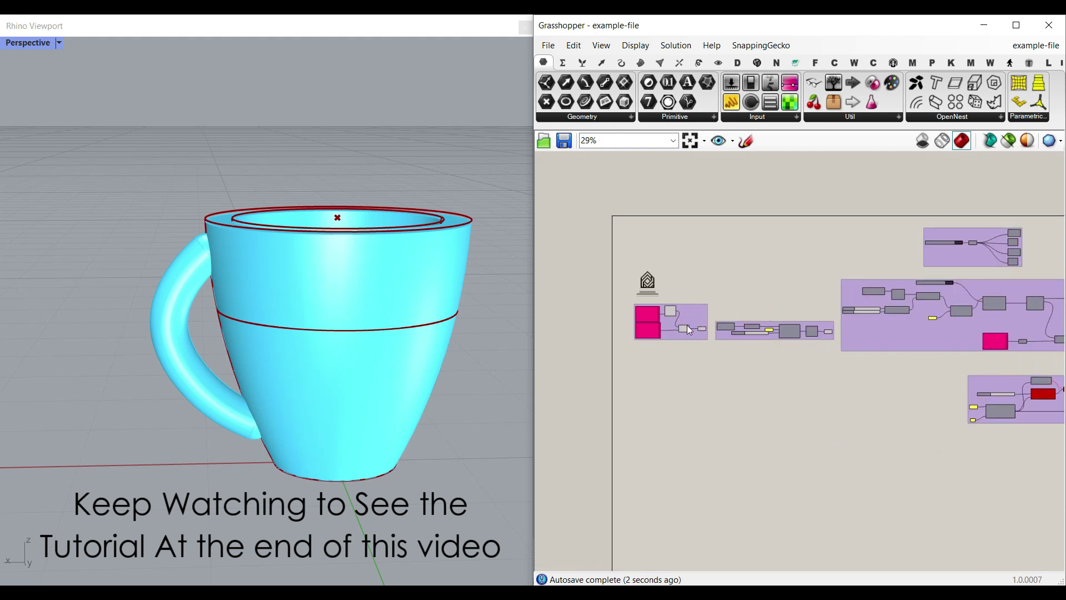
right_drag(980, 351, 808, 405)
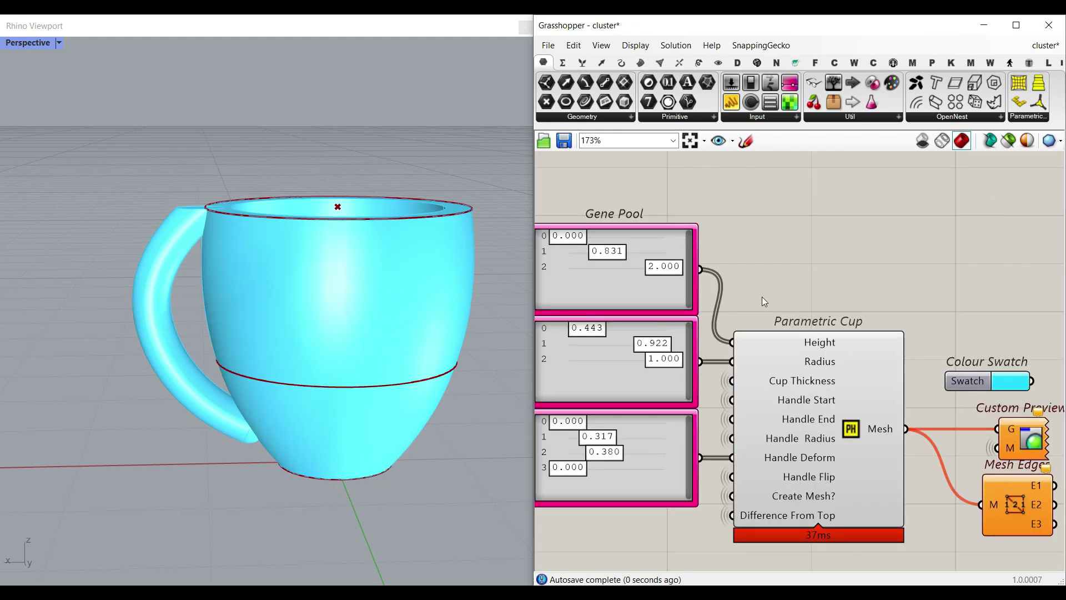
In the cluster definition, set the cup's height genes 1 and 2 to 1.022 and 2.000.
right_drag(761, 297, 873, 309)
scroll(913, 340, down, 1)
scroll(912, 338, up, 4)
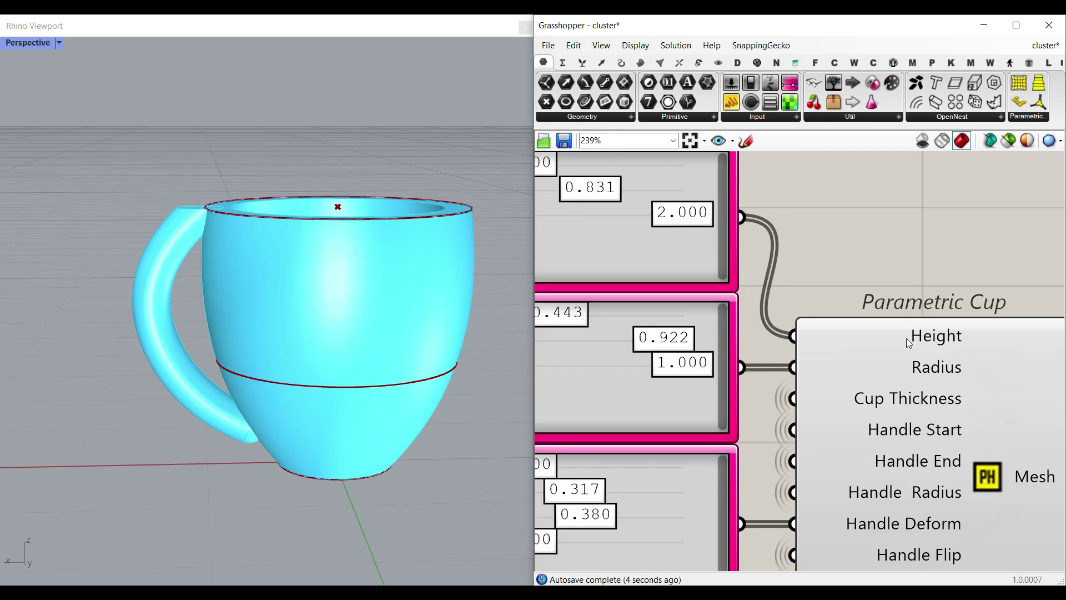
scroll(907, 340, down, 3)
right_drag(383, 301, 381, 325)
scroll(674, 229, up, 1)
scroll(676, 232, up, 1)
right_drag(381, 428, 310, 362)
mouse_move(727, 252)
mouse_down()
mouse_move(675, 253)
mouse_move(745, 257)
mouse_up()
drag(808, 283, 796, 284)
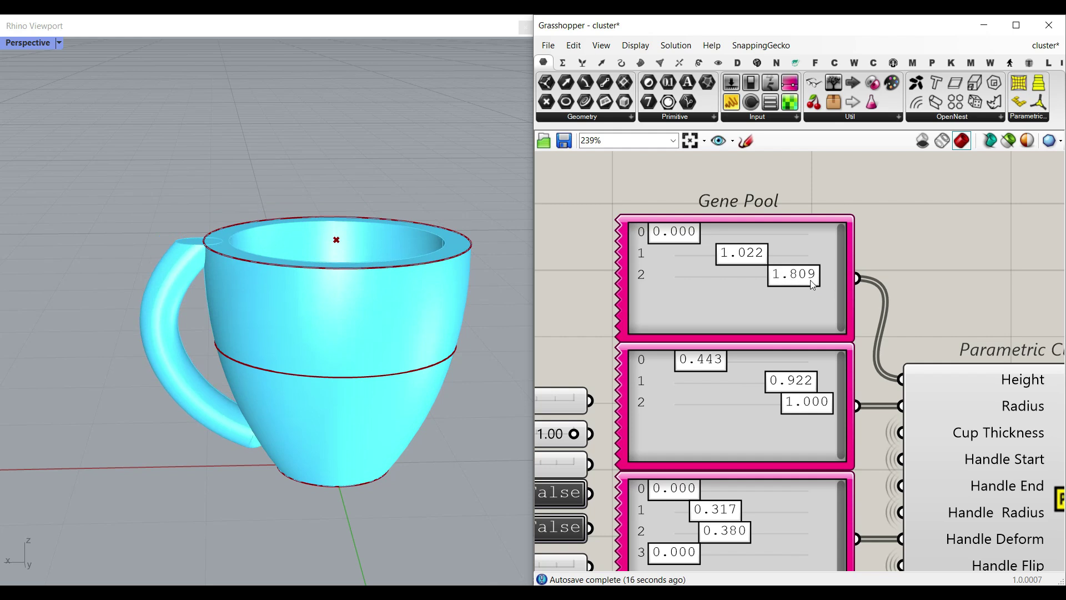
drag(797, 283, 844, 278)
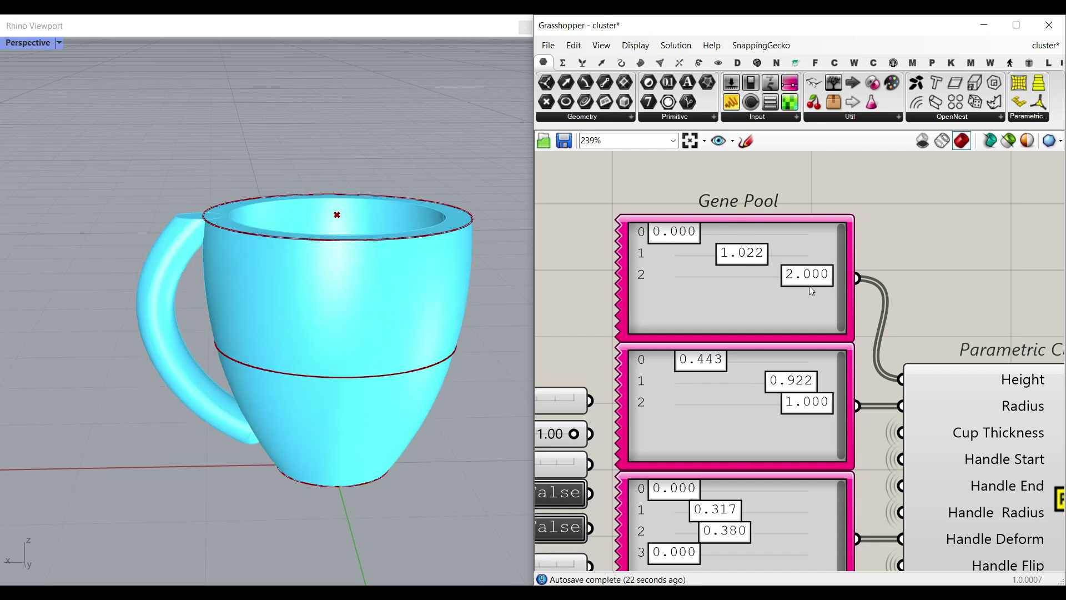
Set the cup's radius genes 0 and 1 to 0.455 and 0.697.
mouse_move(695, 363)
mouse_down()
mouse_move(730, 367)
mouse_move(704, 362)
mouse_up()
drag(763, 387, 794, 382)
right_drag(663, 455, 772, 355)
right_drag(631, 400, 690, 396)
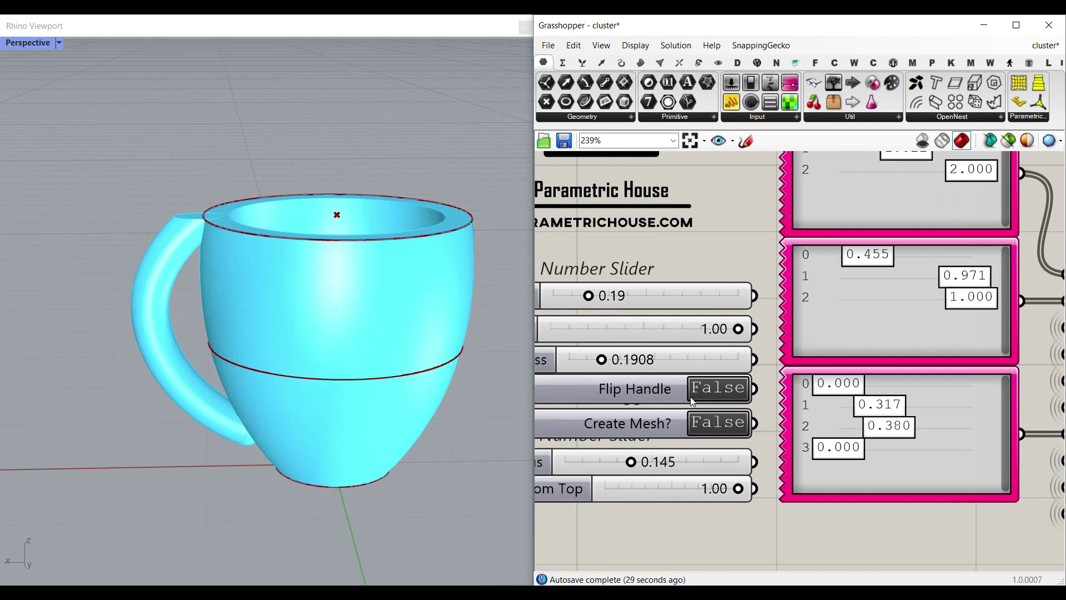
right_drag(907, 276, 808, 370)
drag(865, 369, 816, 375)
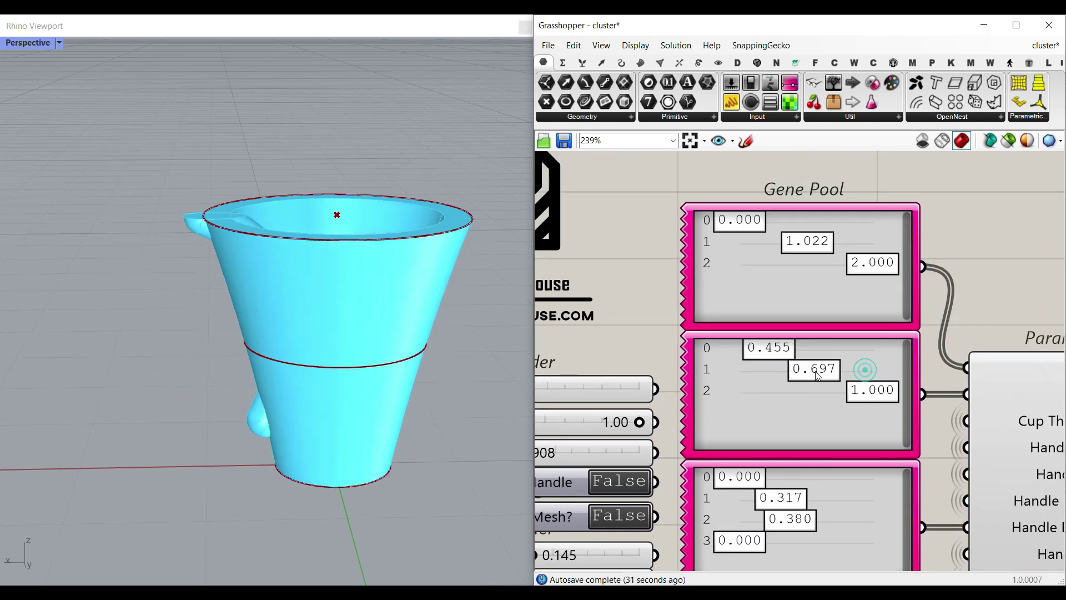
Turn Flip Handle on to check the handle on the narrowed cup, and turn it back off.
right_drag(307, 300, 312, 265)
right_drag(602, 460, 725, 402)
click(744, 423)
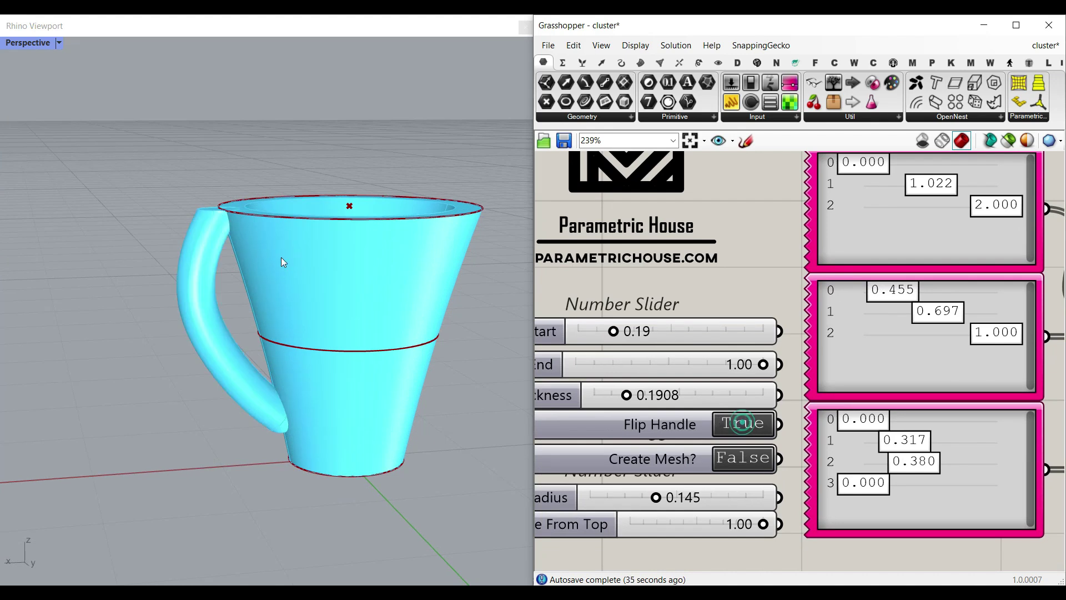
click(749, 434)
Widen the middle of the cup by setting radius gene 1 to 0.785.
right_drag(945, 281, 844, 377)
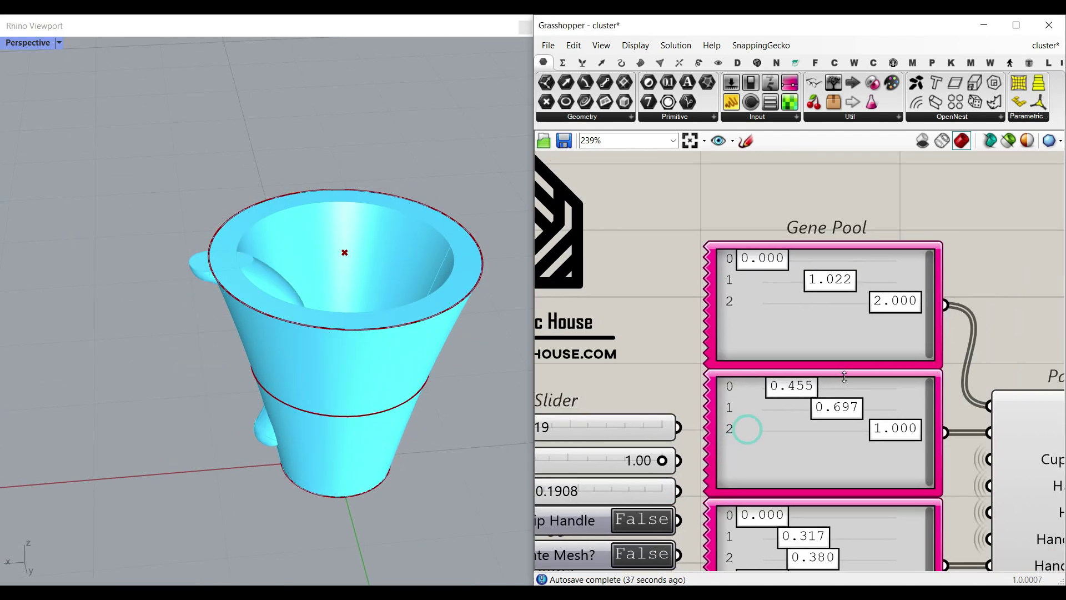
drag(828, 412, 847, 410)
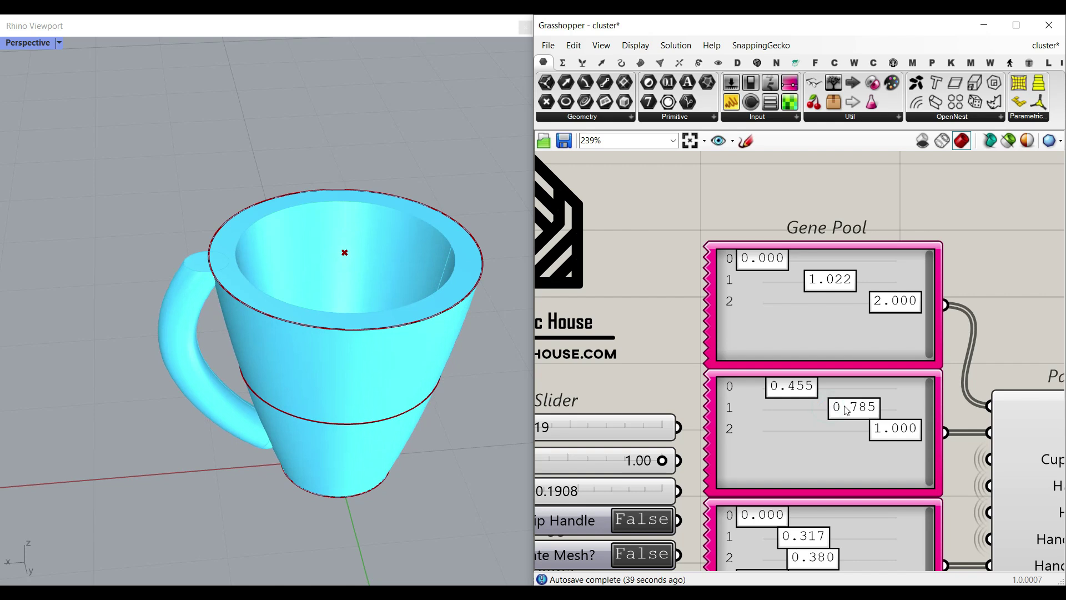
scroll(825, 303, down, 1)
right_drag(360, 378, 405, 322)
Increase the height gene pool's Gene Count to 4 and set genes 1, 2 and 3 to 0.674, 1.406 and 2.000.
right_drag(890, 398, 781, 374)
double_click(731, 305)
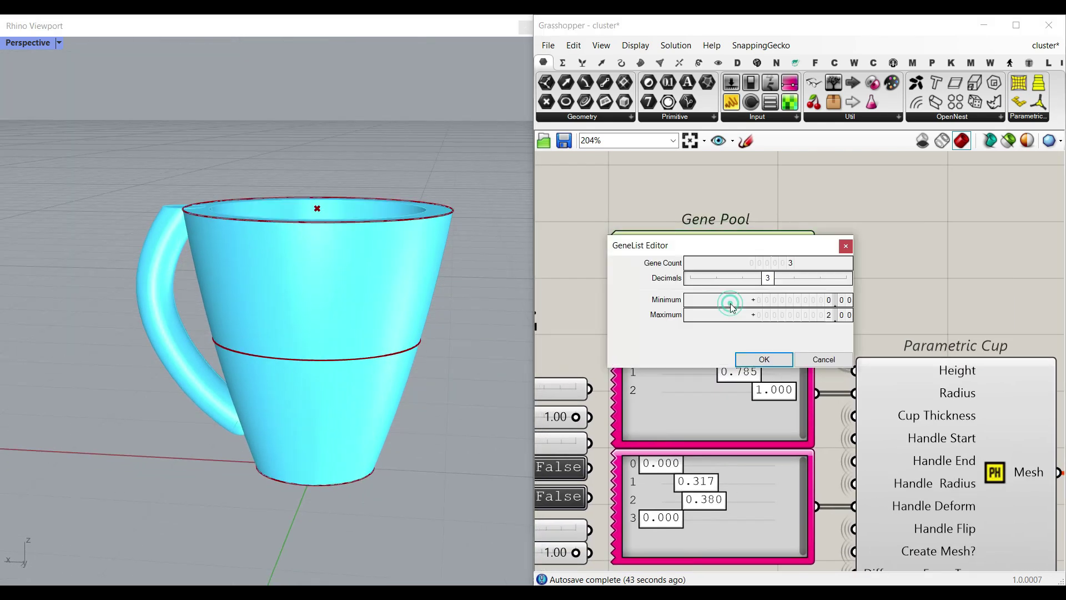
drag(790, 262, 790, 251)
click(778, 359)
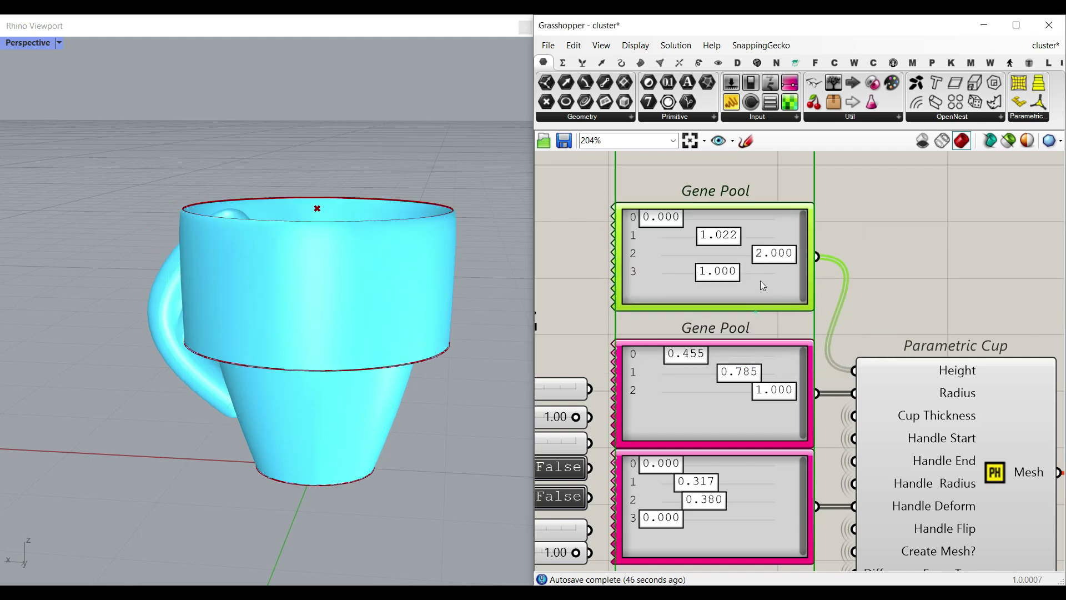
drag(719, 228, 699, 228)
drag(771, 247, 738, 249)
drag(719, 262, 795, 264)
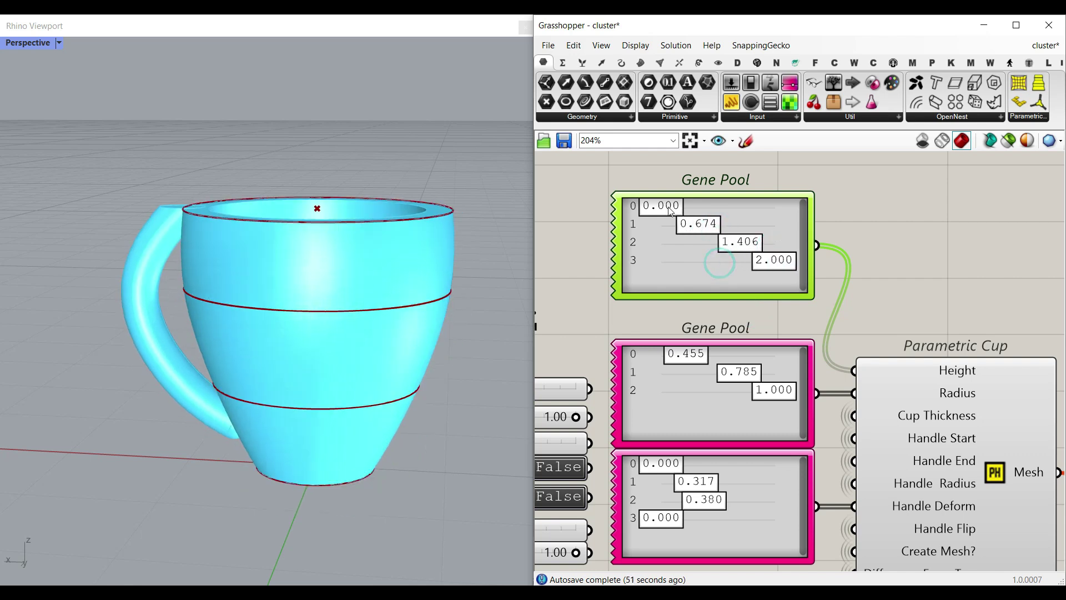
Increase the radius gene pool's Gene Count to 4 and set genes 0 to 3 to 0.684, 0.832, 0.520 and 0.886.
double_click(739, 421)
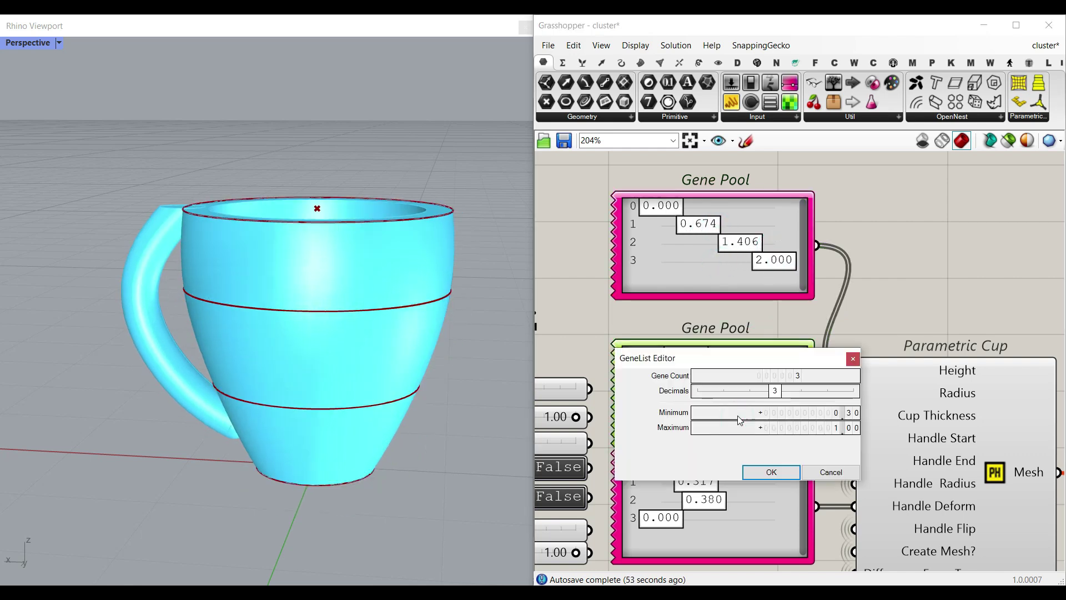
click(770, 472)
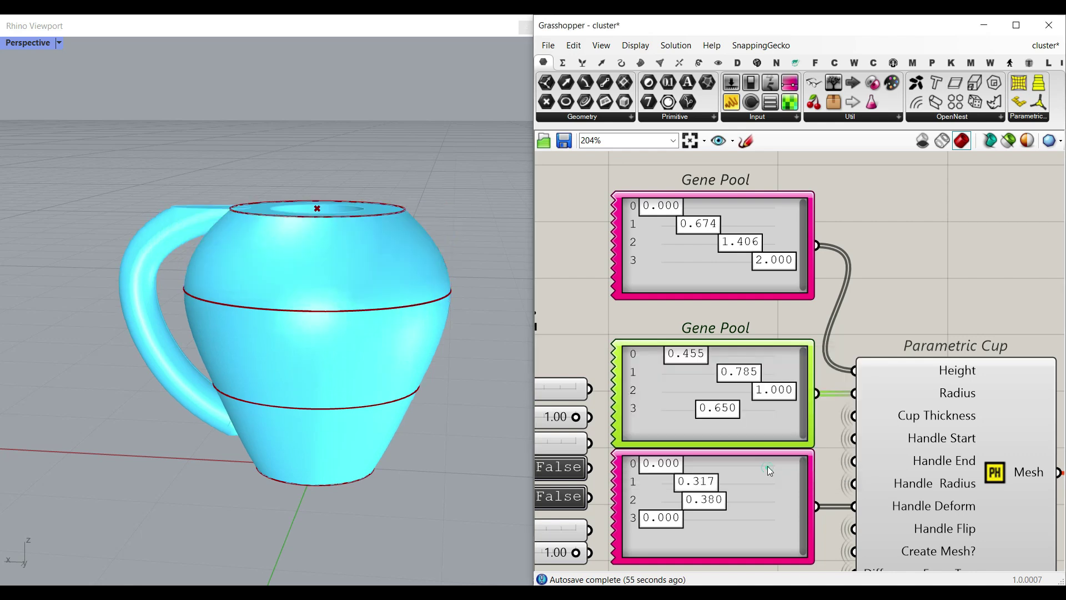
mouse_move(742, 380)
mouse_down()
mouse_move(716, 379)
mouse_move(747, 379)
mouse_up()
drag(694, 358, 729, 362)
drag(775, 395, 757, 413)
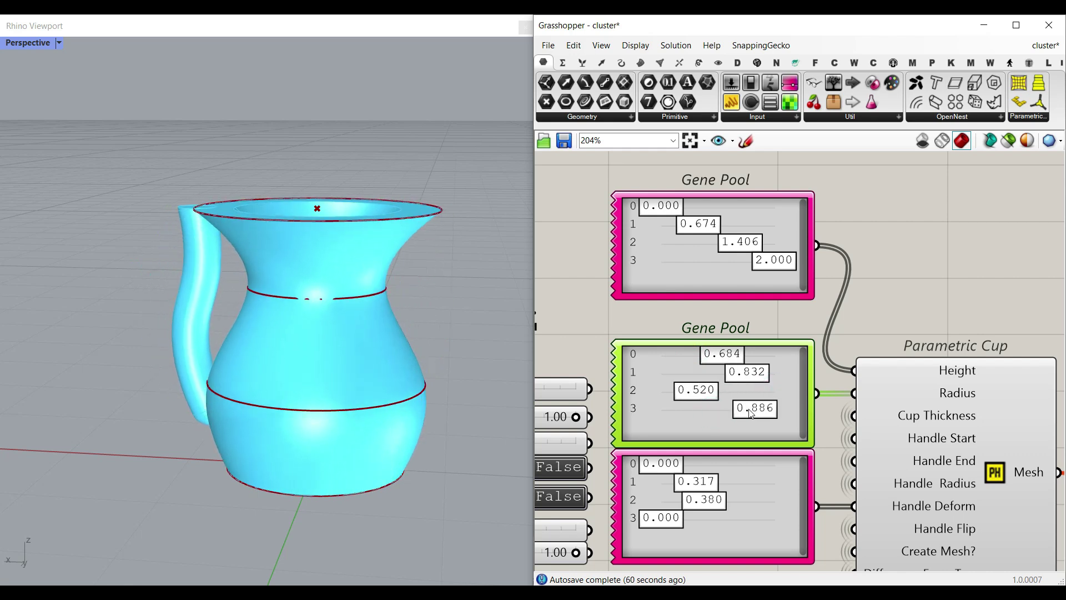
Set radius genes 1 and 2 to 0.728 and 0.495, and height genes 1 and 2 to 0.387 and 1.058.
drag(703, 393, 722, 379)
drag(734, 249, 682, 232)
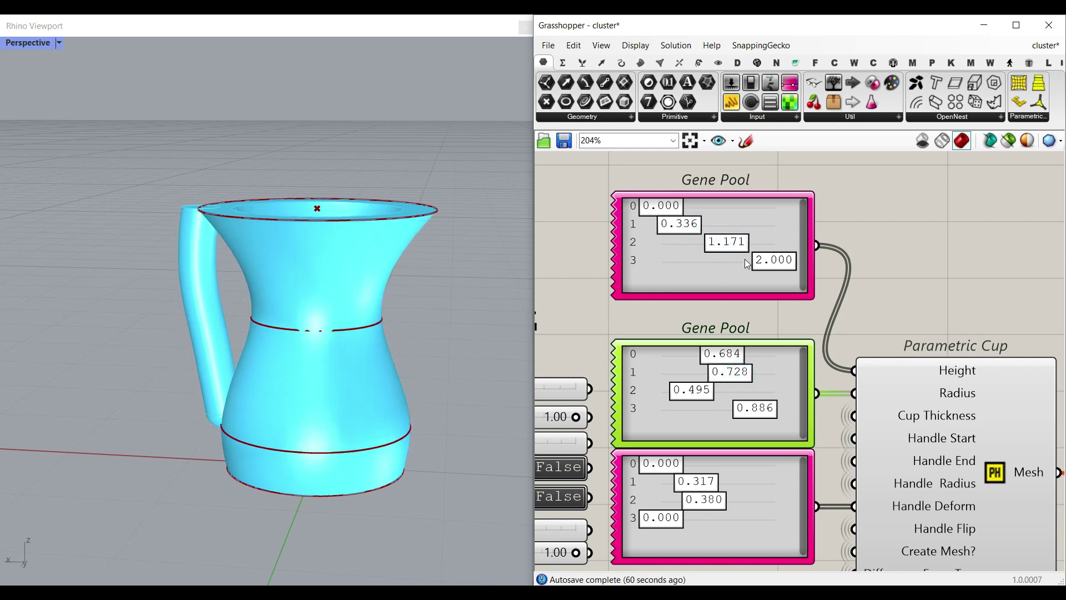
drag(761, 265, 689, 231)
Turn Flip Handle on to compare the handle on the four-ring cup, and turn it back off.
right_drag(359, 342, 444, 329)
right_drag(733, 439, 837, 368)
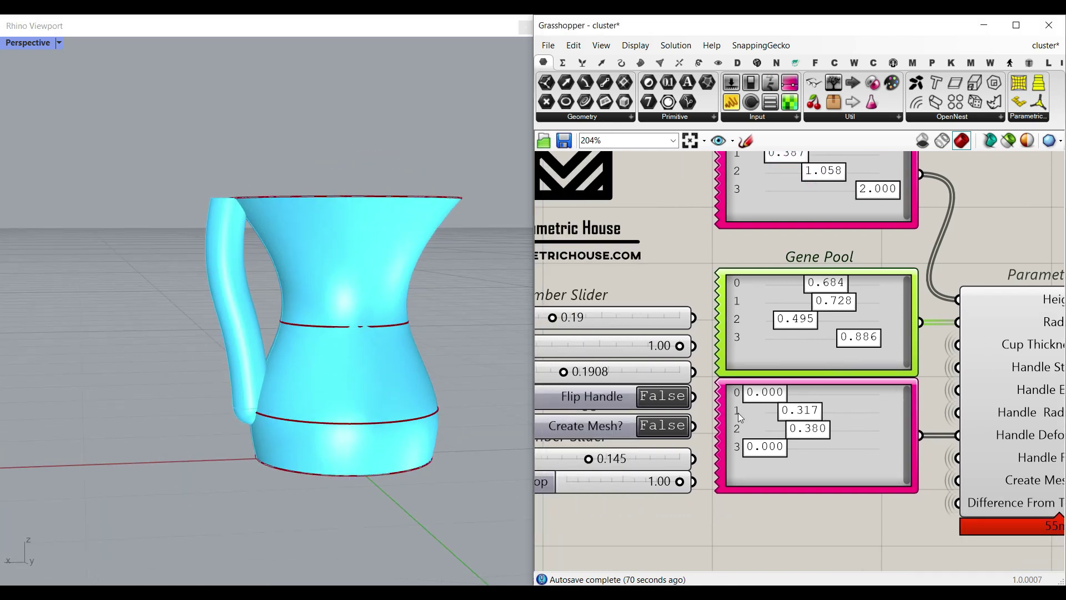
double_click(664, 398)
double_click(664, 398)
right_drag(233, 322, 305, 287)
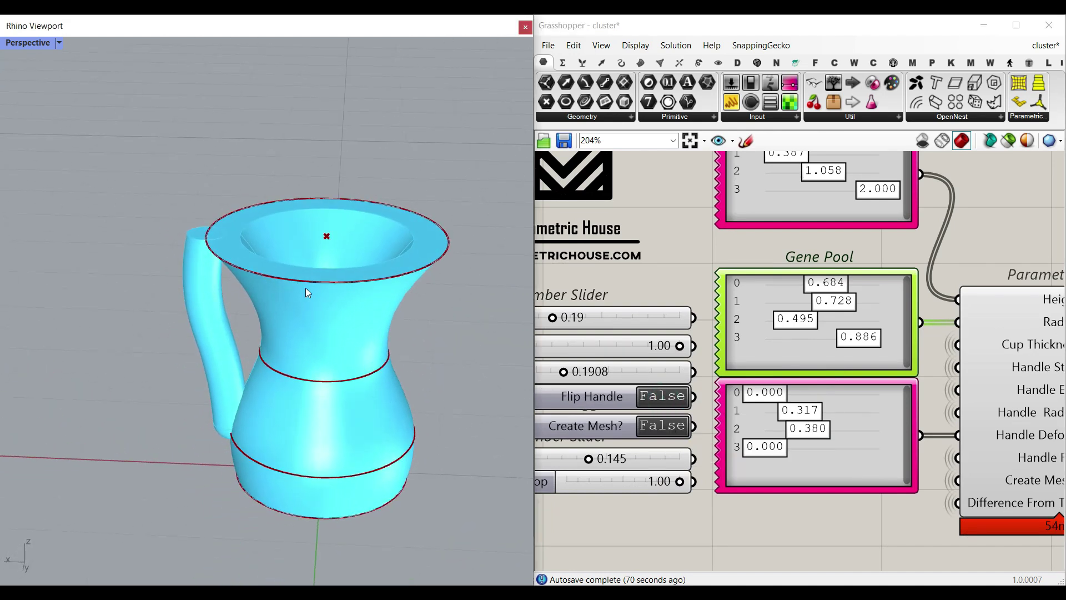
Thin the cup wall by setting Cup Thickness to 0.1086.
right_drag(605, 379, 675, 390)
scroll(643, 389, up, 1)
mouse_move(648, 386)
mouse_down()
mouse_move(628, 386)
mouse_move(643, 386)
mouse_up()
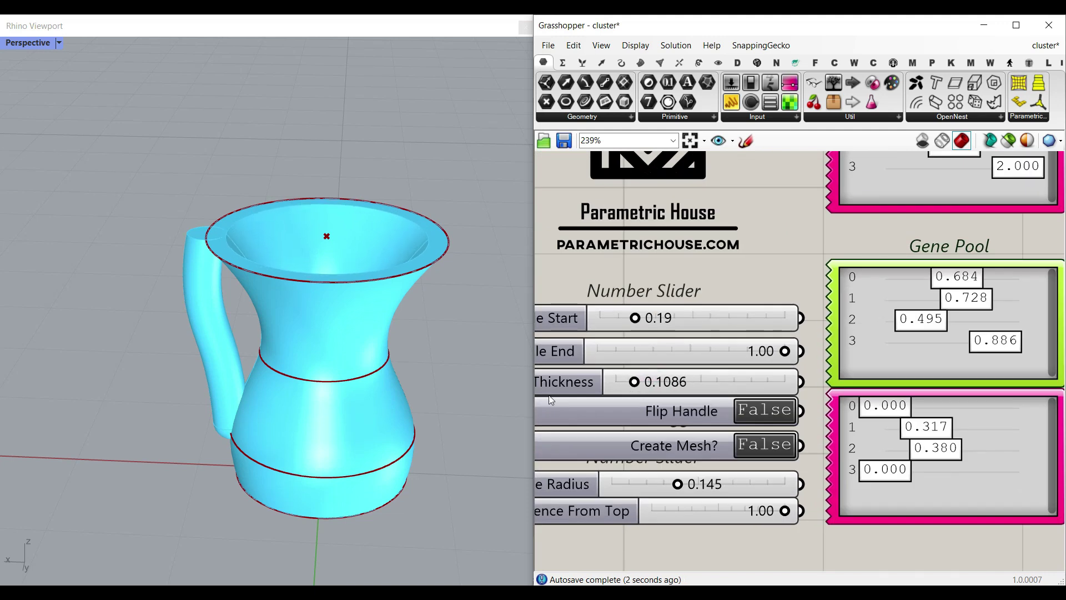
Thicken the wall of the three-ring cup by setting Cup Thickness to 0.2488, and inspect the rim from above.
scroll(312, 350, down, 4)
right_drag(312, 347, 317, 362)
scroll(704, 430, up, 1)
right_drag(866, 370, 698, 388)
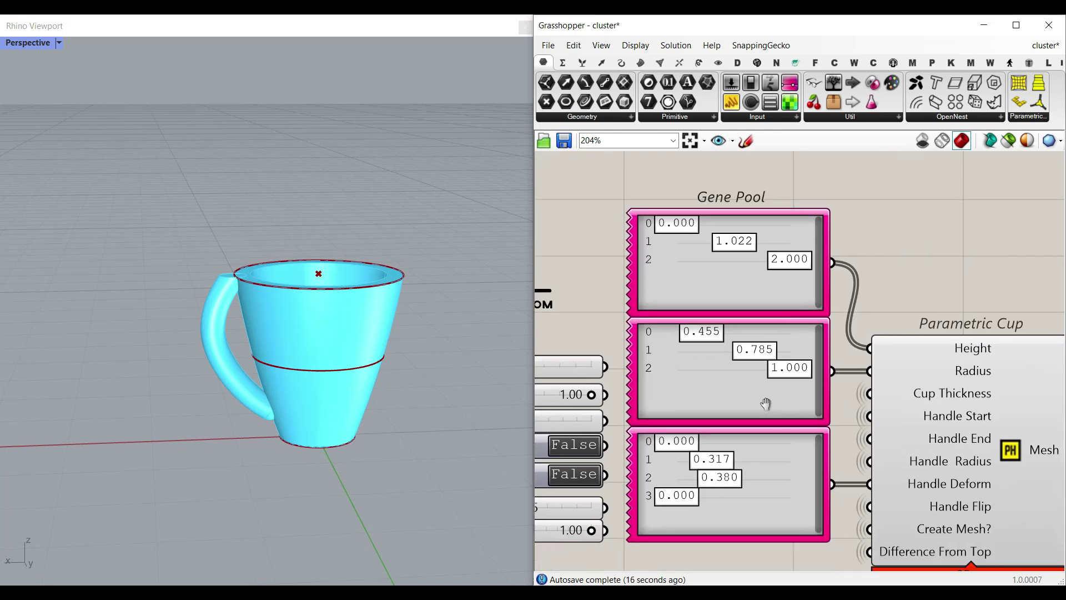
right_drag(957, 403, 883, 441)
right_drag(642, 438, 704, 451)
drag(682, 464, 689, 464)
scroll(298, 368, up, 5)
scroll(982, 429, down, 2)
right_drag(981, 429, 783, 352)
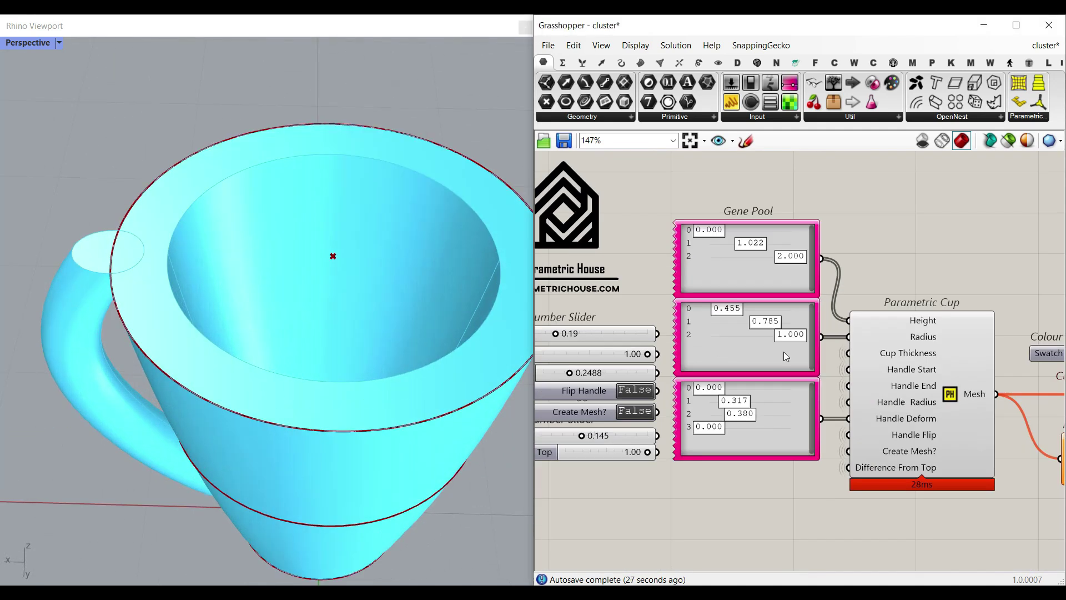
Move the handle's attachment points by setting Handle Start to 0.17 and Handle End to 0.88.
scroll(903, 368, up, 3)
right_drag(547, 406, 862, 410)
drag(673, 315, 645, 314)
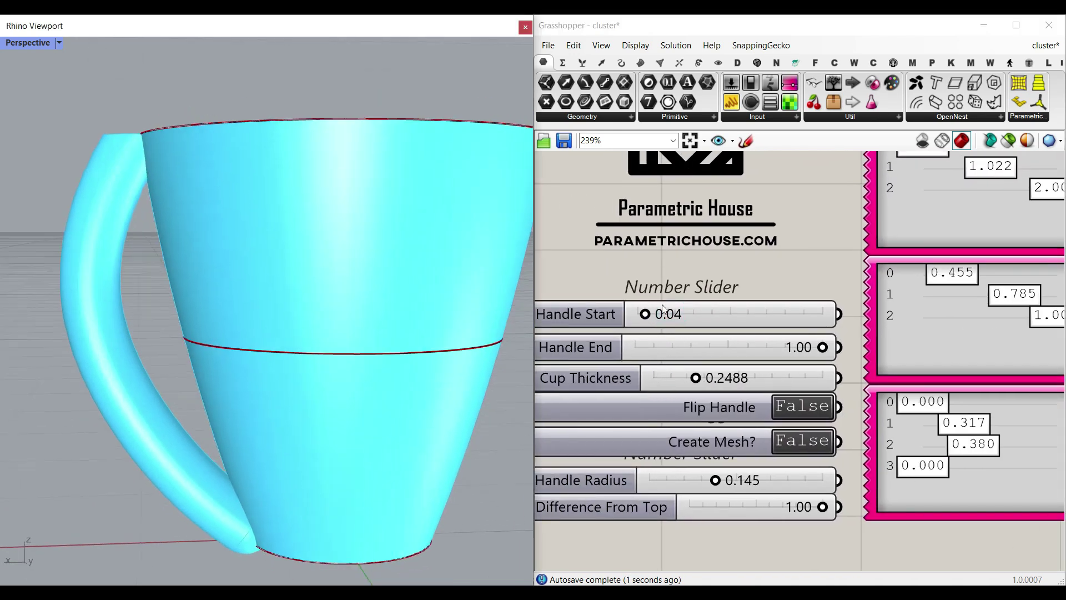
drag(645, 314, 661, 335)
mouse_move(818, 349)
mouse_down()
mouse_move(766, 344)
mouse_move(803, 348)
mouse_up()
Make the handle slimmer by setting Handle Radius to 0.135.
scroll(738, 368, down, 2)
right_drag(890, 340, 701, 342)
scroll(893, 394, up, 2)
scroll(733, 422, down, 3)
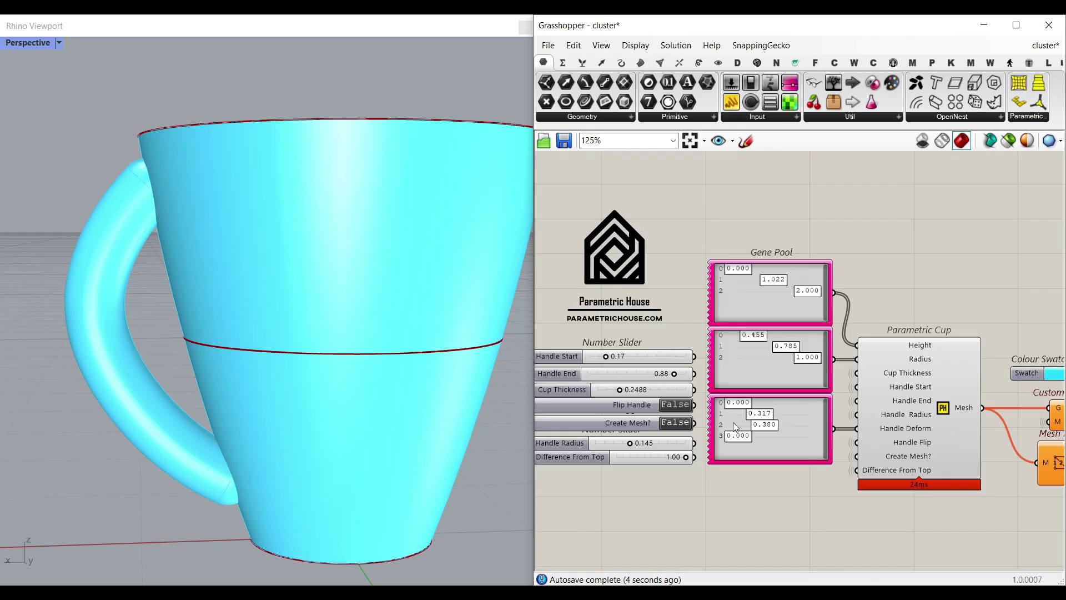
scroll(718, 446, up, 3)
mouse_move(768, 448)
mouse_down()
mouse_move(734, 448)
mouse_move(768, 450)
mouse_up()
scroll(768, 451, down, 3)
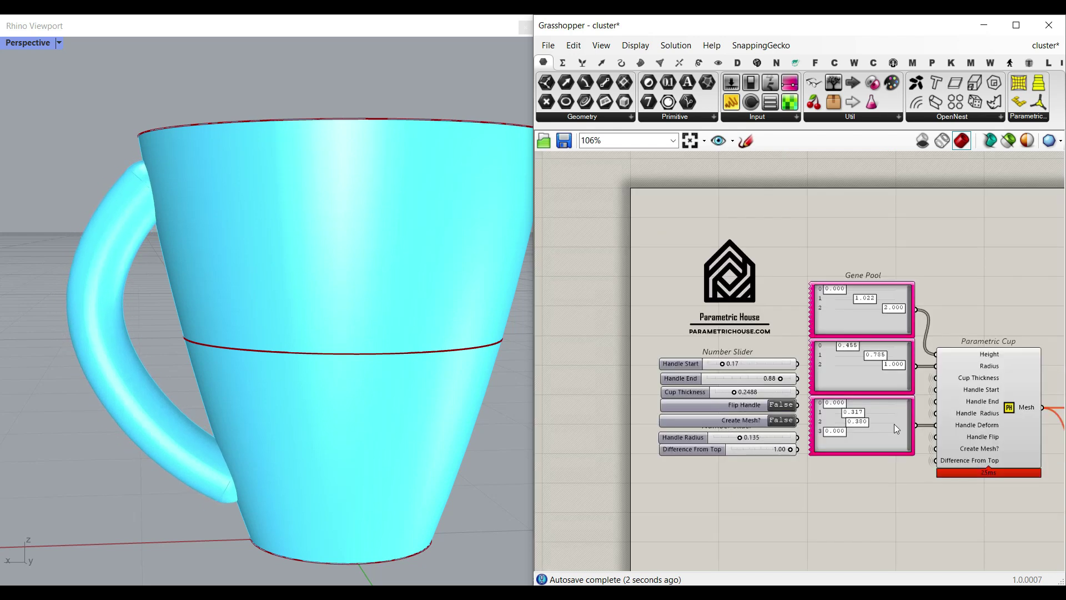
Bend the handle by setting Handle Deform genes 0, 1 and 2 to 0.346, 0.405 and 0.594, with gene 3 at 0.000.
scroll(868, 428, up, 3)
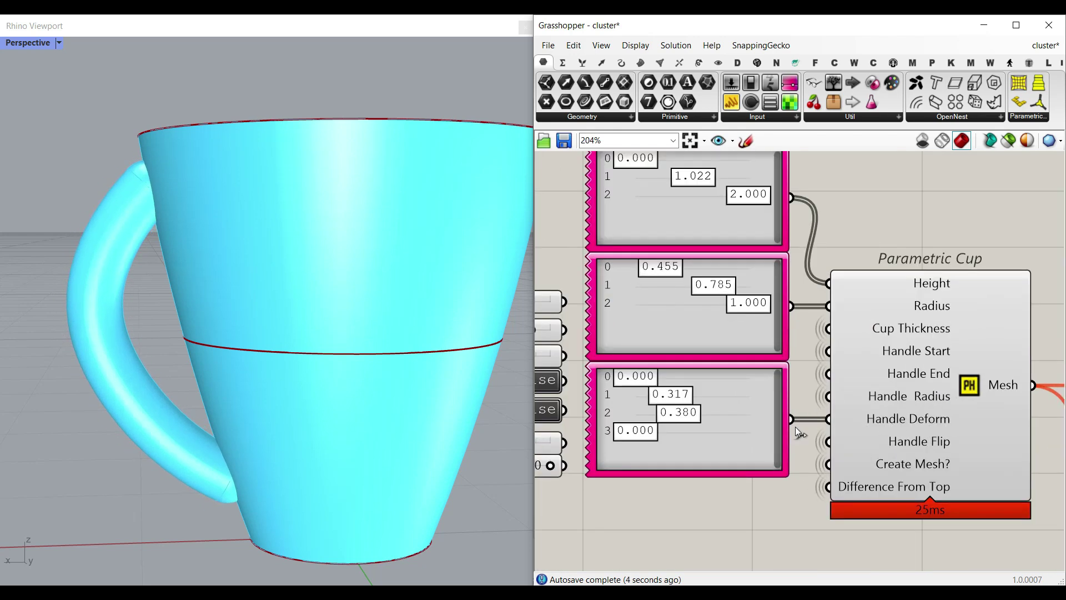
scroll(694, 399, up, 2)
drag(666, 385, 750, 417)
drag(729, 447, 769, 452)
mouse_move(673, 475)
mouse_down()
mouse_move(751, 476)
mouse_move(660, 478)
mouse_up()
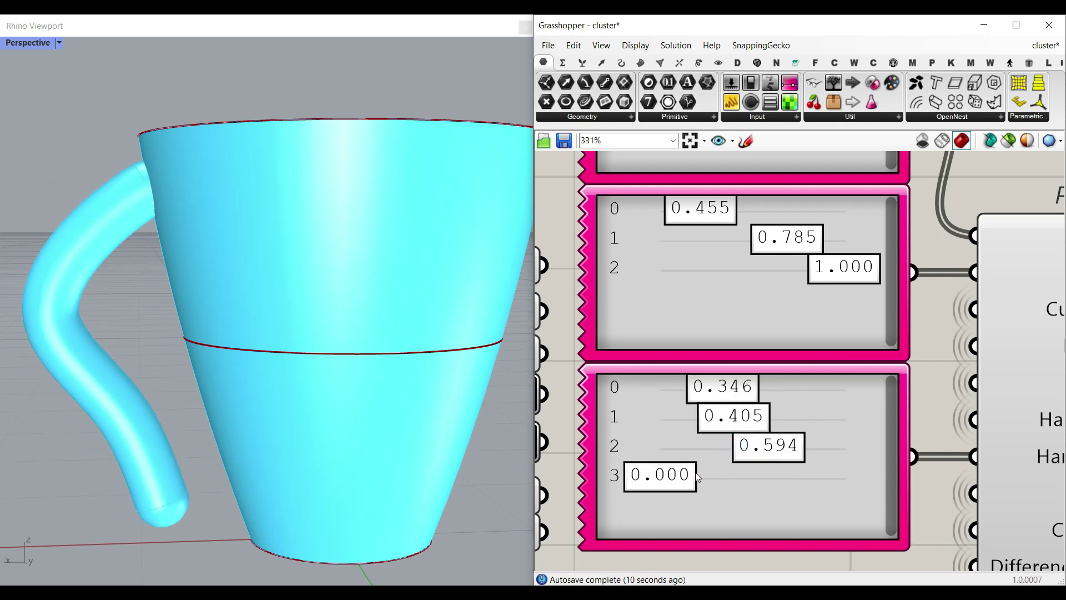
Reduce the Handle Deform pool's Gene Count to 3, and reshape the handle with genes 0 and 1 at 0.720 and 0.625 and gene 2 at 0.000.
double_click(808, 429)
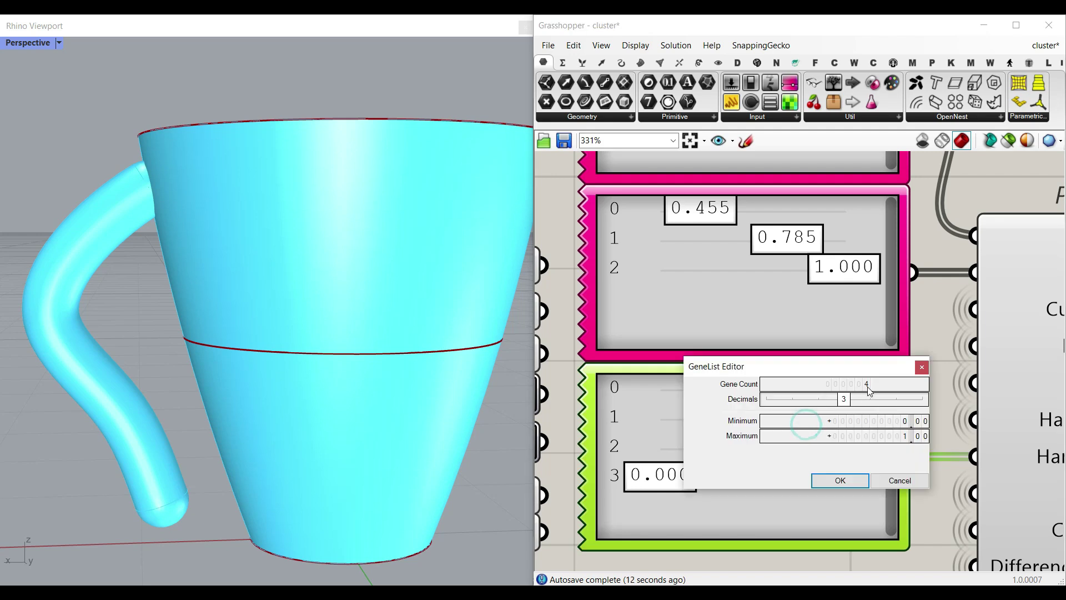
click(840, 480)
drag(735, 390, 805, 390)
drag(757, 419, 800, 427)
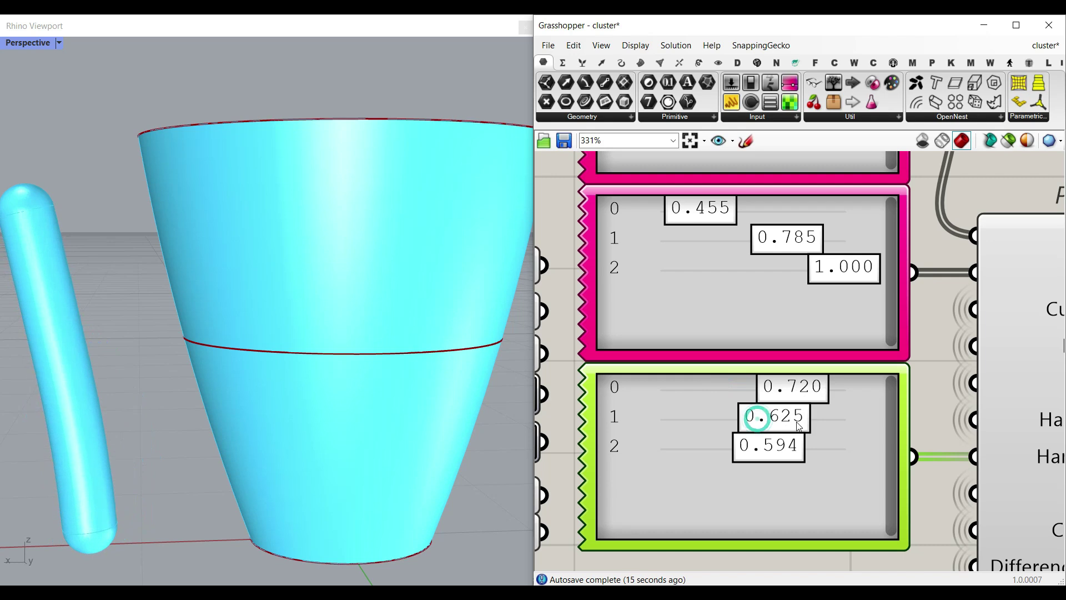
drag(733, 454, 647, 452)
scroll(224, 340, down, 5)
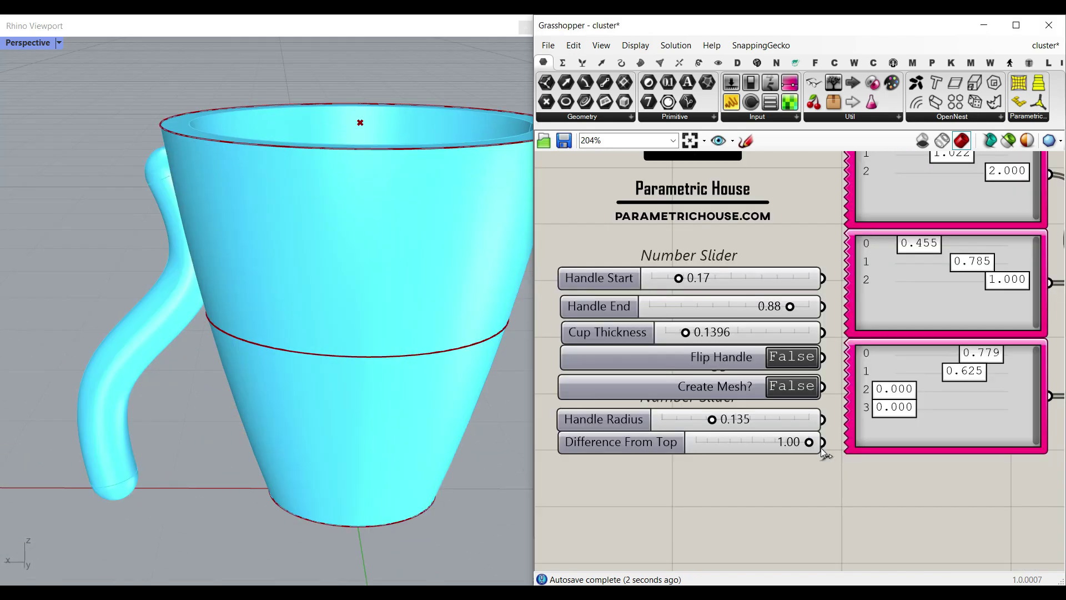
Trim the cup's rim by setting Difference From Top to 0.90.
right_drag(240, 376, 268, 391)
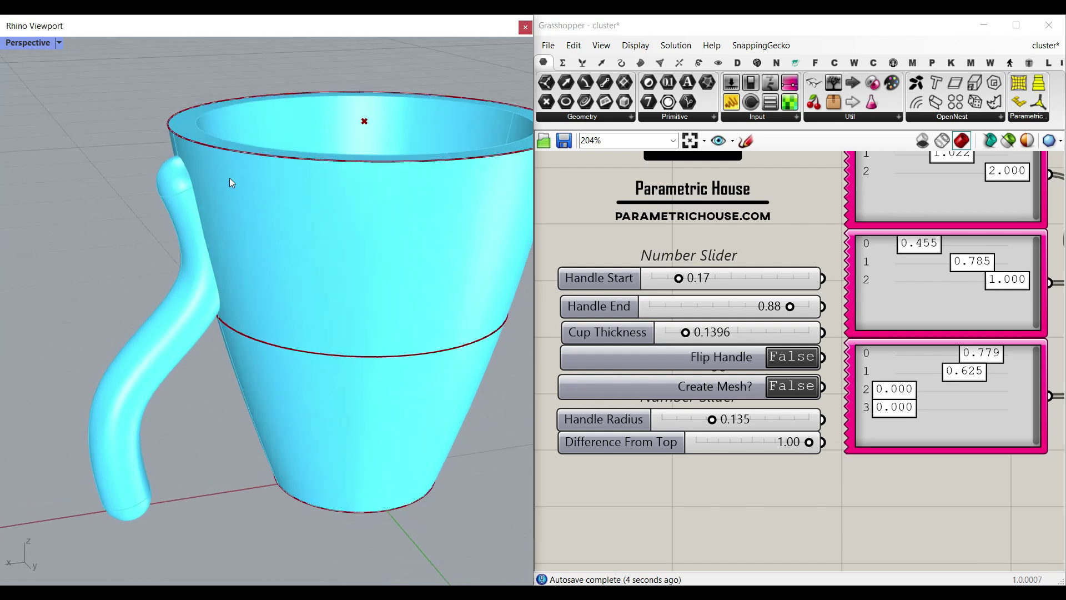
mouse_move(809, 442)
mouse_down()
mouse_move(781, 444)
mouse_move(804, 444)
mouse_up()
scroll(311, 292, down, 4)
right_drag(311, 292, 254, 257)
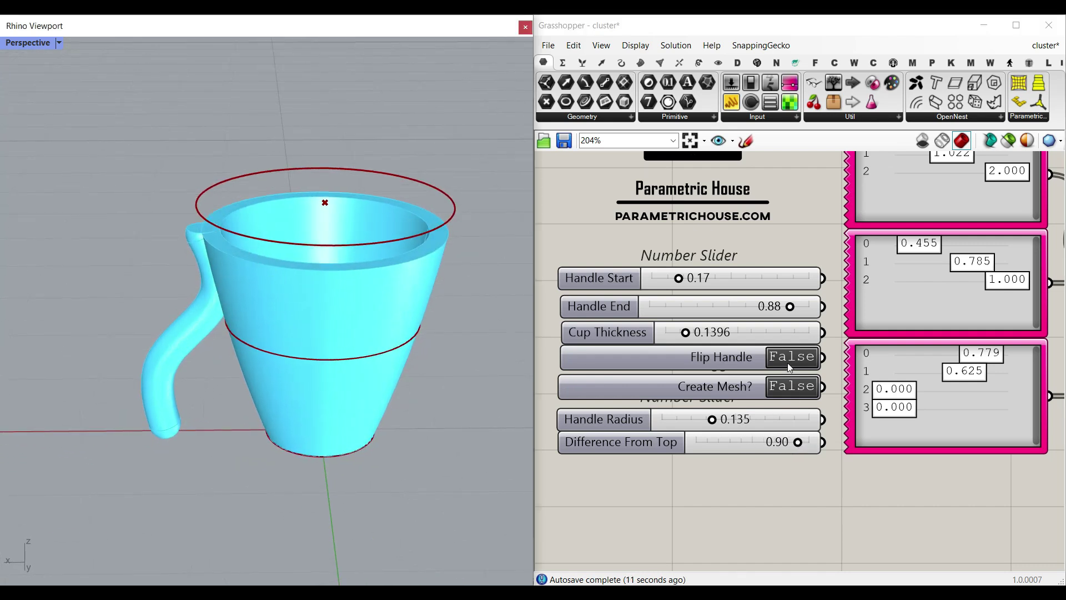
Turn Create Mesh? on and bake the Mesh output of the Parametric Cup cluster.
scroll(791, 372, up, 1)
click(797, 391)
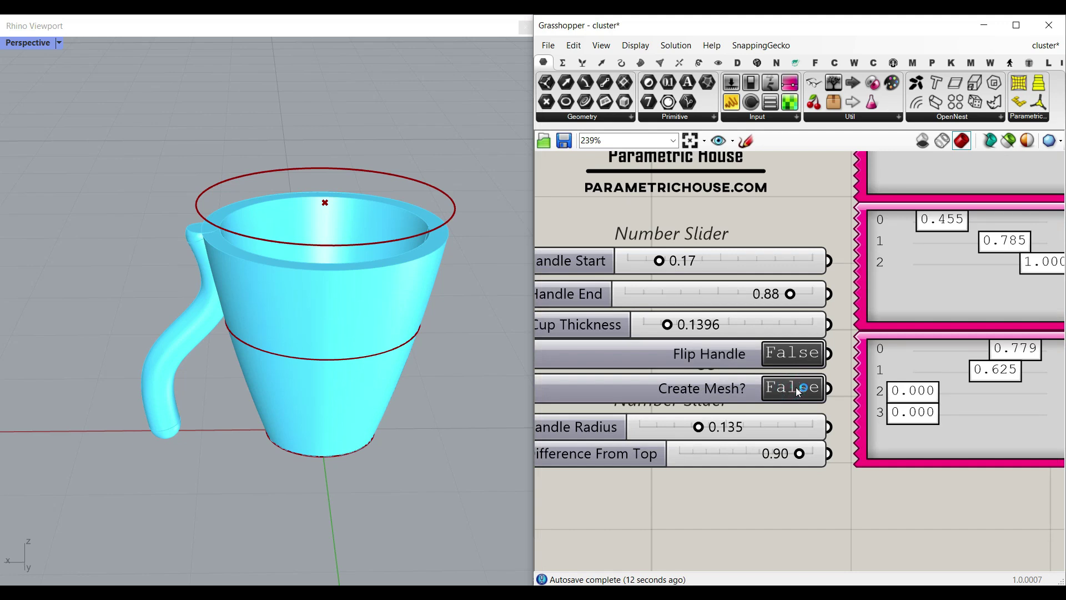
click(763, 418)
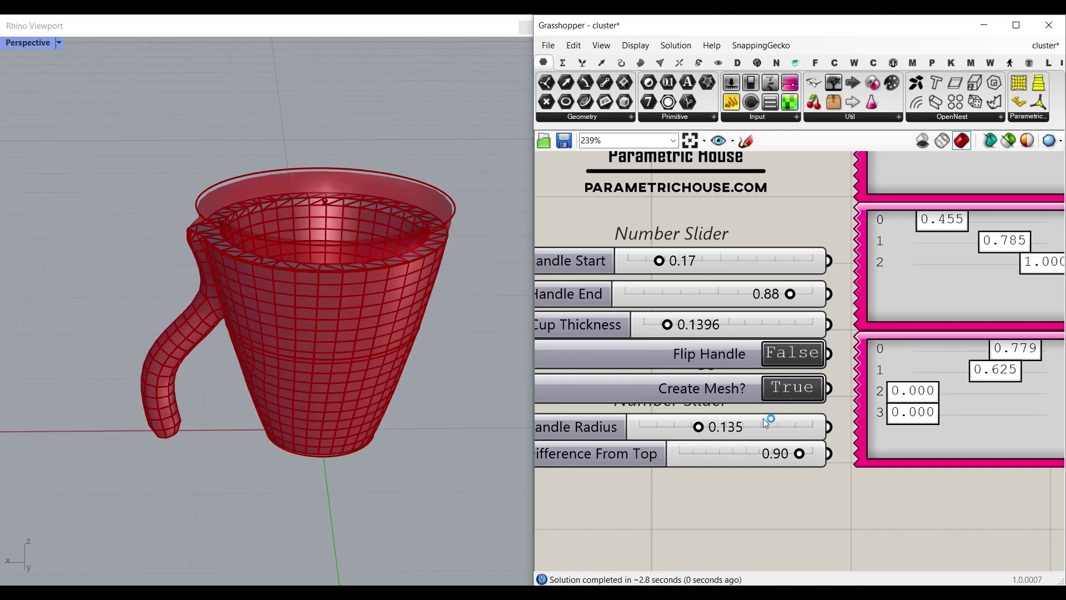
scroll(910, 435, down, 4)
scroll(822, 354, up, 4)
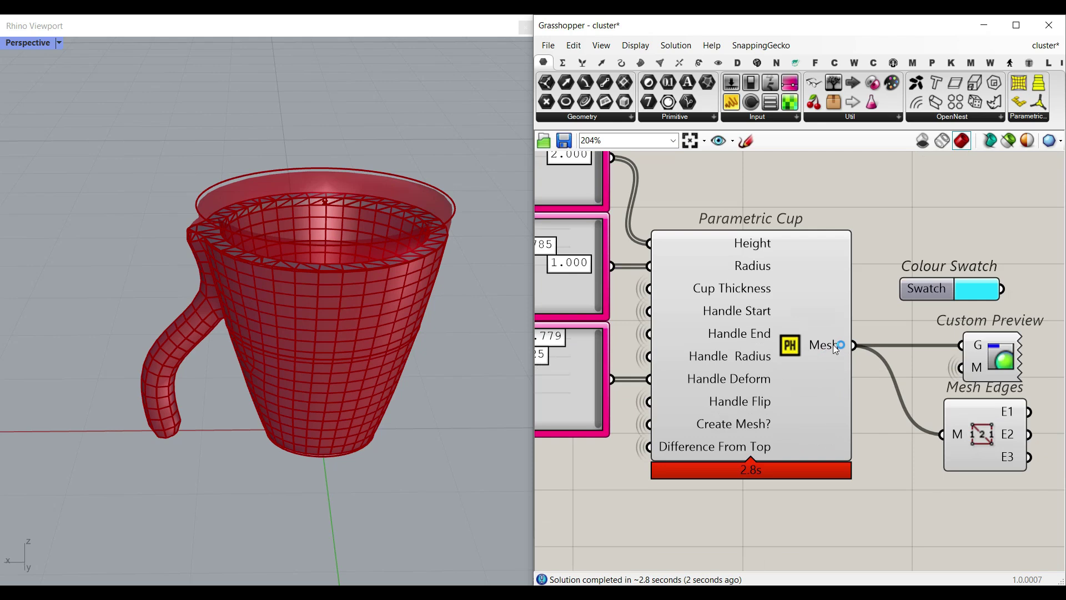
right_click(836, 347)
click(857, 366)
click(864, 496)
Move the baked mesh away from the live cup in the viewport, inspect it, and turn Create Mesh? back off.
scroll(412, 371, down, 2)
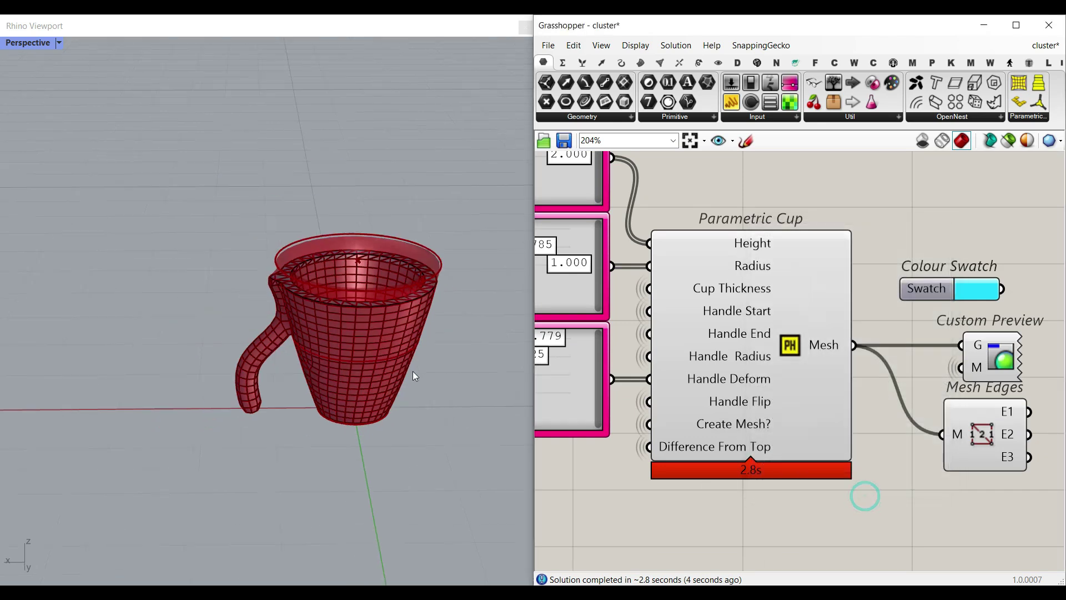
right_drag(412, 370, 422, 386)
drag(382, 379, 251, 401)
click(232, 246)
right_drag(231, 245, 192, 397)
scroll(299, 410, up, 5)
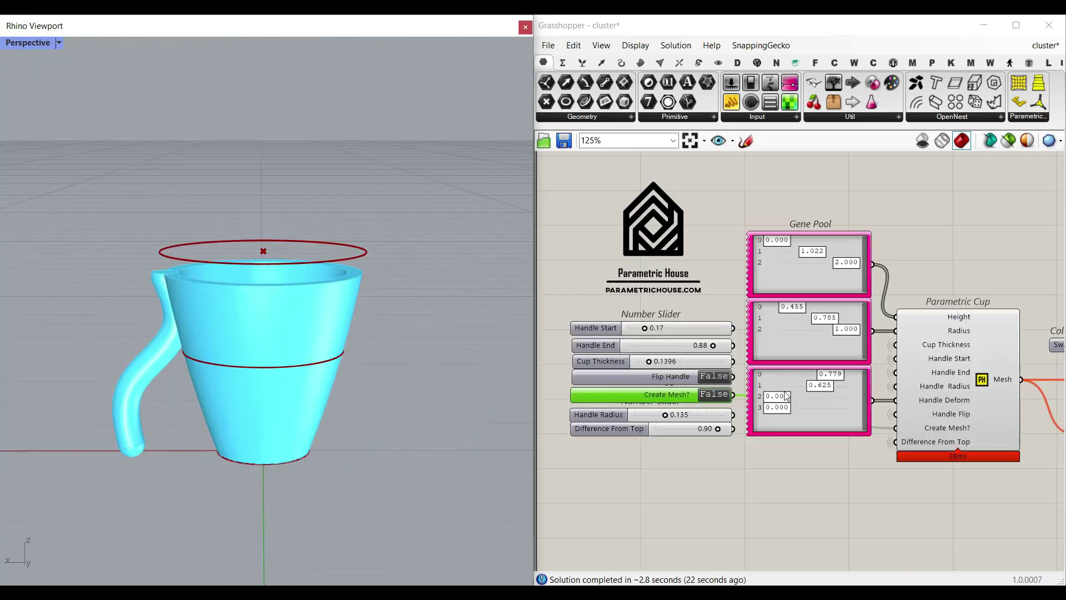
scroll(708, 397, up, 3)
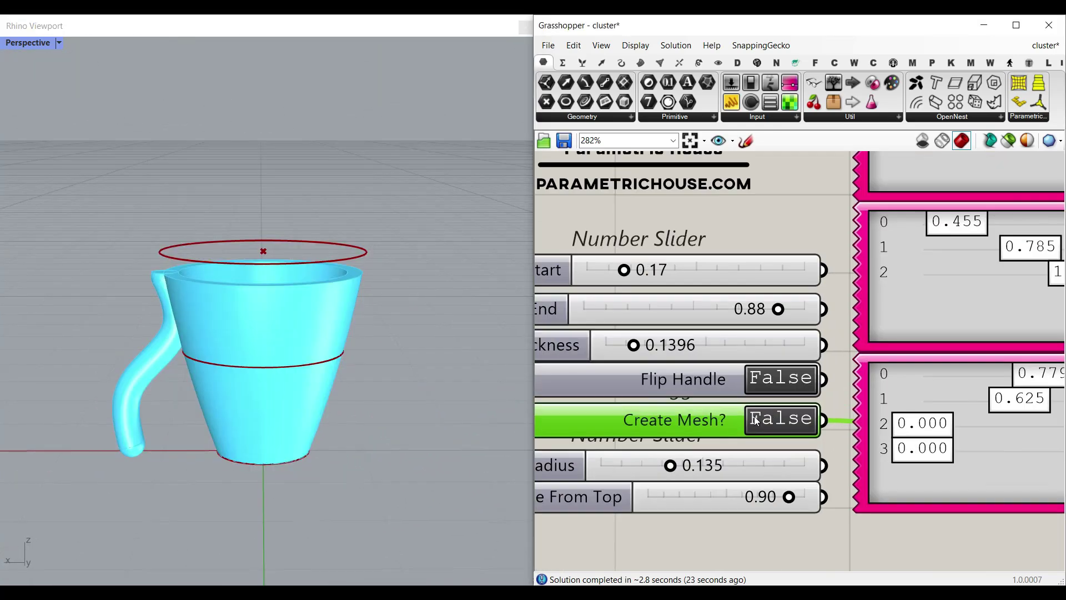
scroll(761, 424, down, 3)
scroll(923, 394, up, 2)
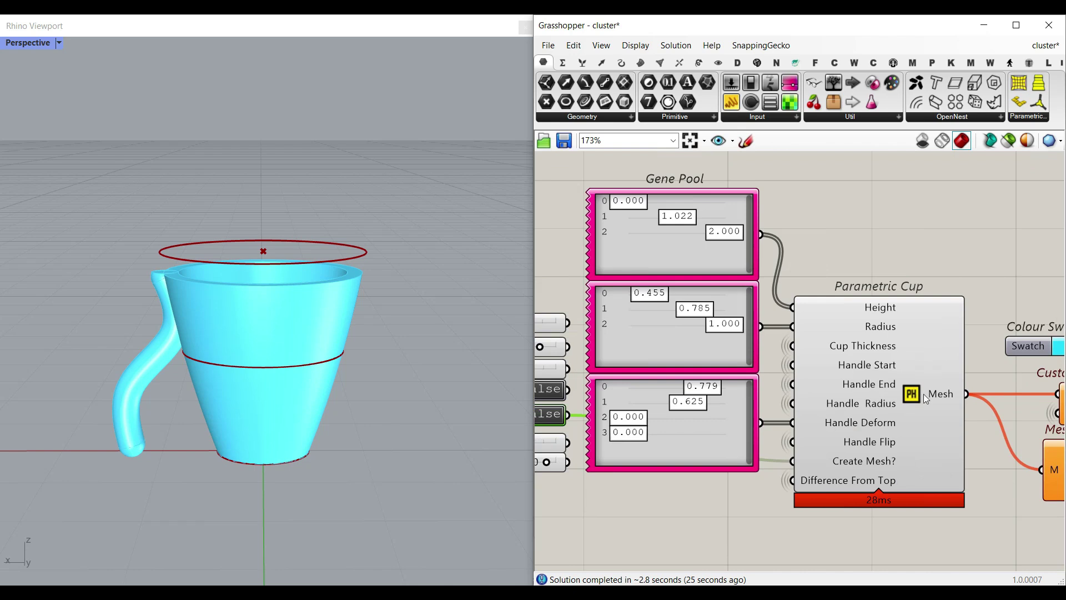
right_click(924, 394)
click(938, 381)
right_click(905, 373)
click(871, 215)
Narrow the lower part of the cup by setting radius genes 0 and 1 to 0.409 and 0.605.
right_drag(364, 357, 358, 387)
right_drag(648, 296, 776, 298)
scroll(776, 298, up, 2)
drag(779, 302, 770, 303)
drag(839, 321, 809, 321)
Turn Flip Handle on and set Handle Deform genes 0 to 3 to 0.000, 0.590, 0.348 and 0.539.
right_drag(809, 321, 936, 306)
click(773, 415)
right_drag(773, 415, 662, 360)
drag(761, 397, 807, 398)
drag(756, 420, 846, 422)
drag(859, 357, 767, 356)
mouse_move(842, 376)
mouse_down()
mouse_move(817, 377)
mouse_move(838, 377)
mouse_up()
drag(777, 359, 697, 358)
right_drag(340, 364, 319, 373)
right_drag(889, 356, 862, 338)
Set Difference From Top to 0.92 for the flared cup.
right_drag(731, 414, 920, 408)
mouse_move(800, 434)
mouse_down()
mouse_move(789, 433)
mouse_move(807, 433)
mouse_up()
scroll(821, 390, down, 2)
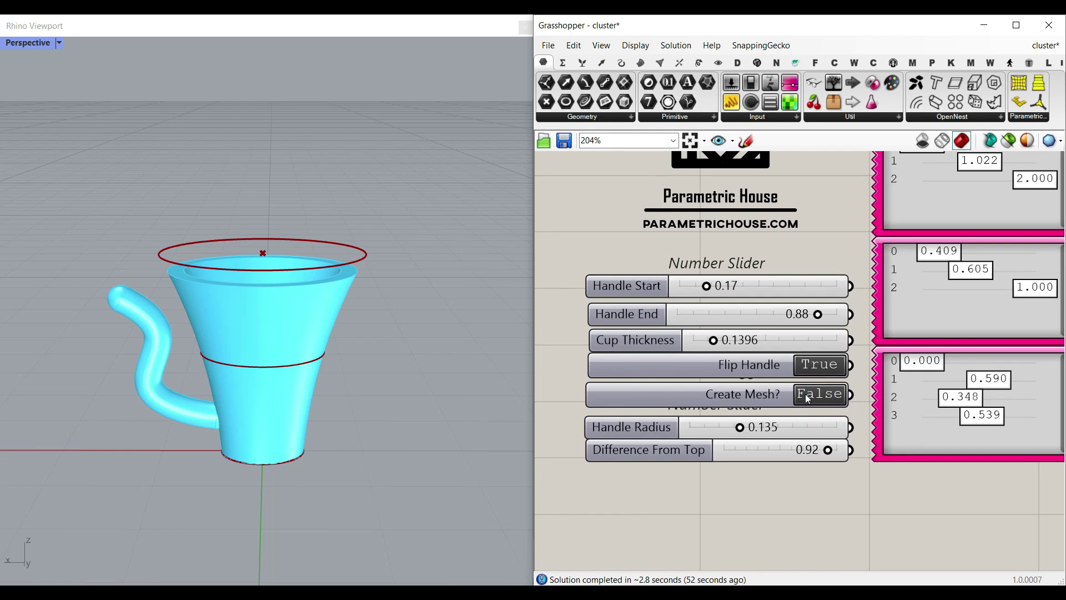
Turn Create Mesh? on for the flared cup, bake the cluster's Mesh output, and view it from another angle.
click(808, 395)
scroll(808, 398, down, 3)
scroll(897, 367, up, 3)
right_click(896, 366)
click(917, 380)
right_drag(311, 332, 355, 300)
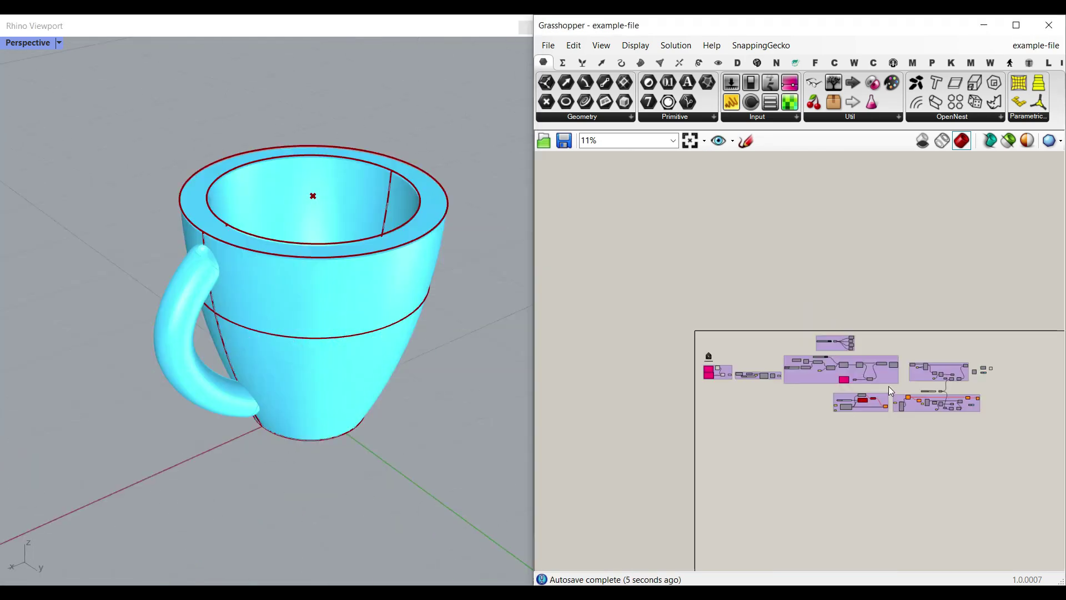
Select all components of the example-file definition and turn off their preview.
scroll(849, 351, up, 4)
right_drag(866, 376, 808, 365)
scroll(808, 364, down, 5)
drag(979, 437, 678, 325)
right_click(757, 285)
click(765, 298)
Turn on the preview of the Circle component in the first group and view its circles in the viewport.
scroll(762, 308, up, 10)
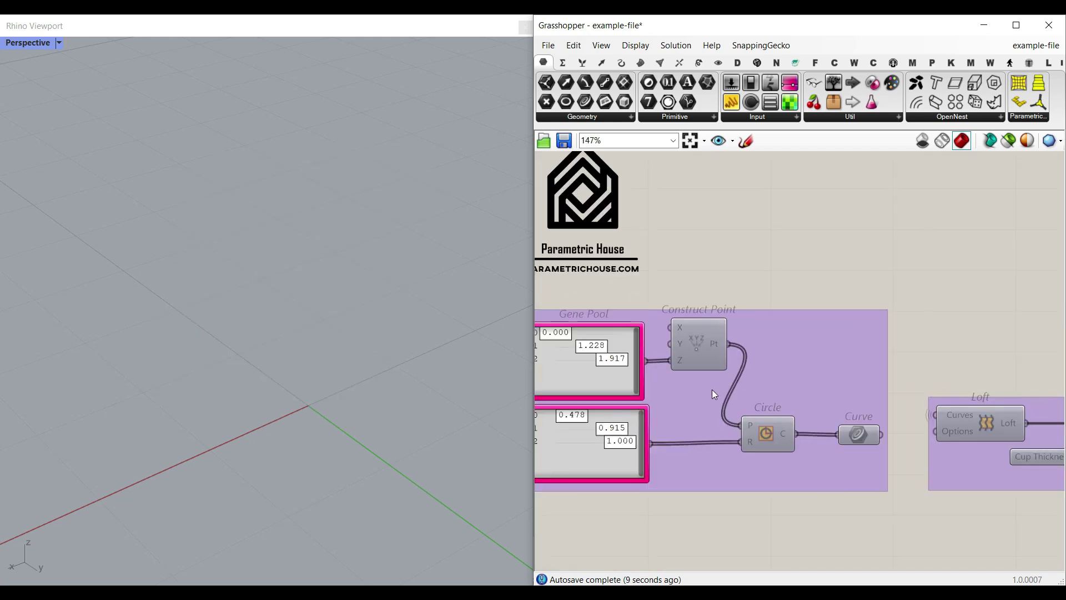
right_click(820, 367)
click(835, 395)
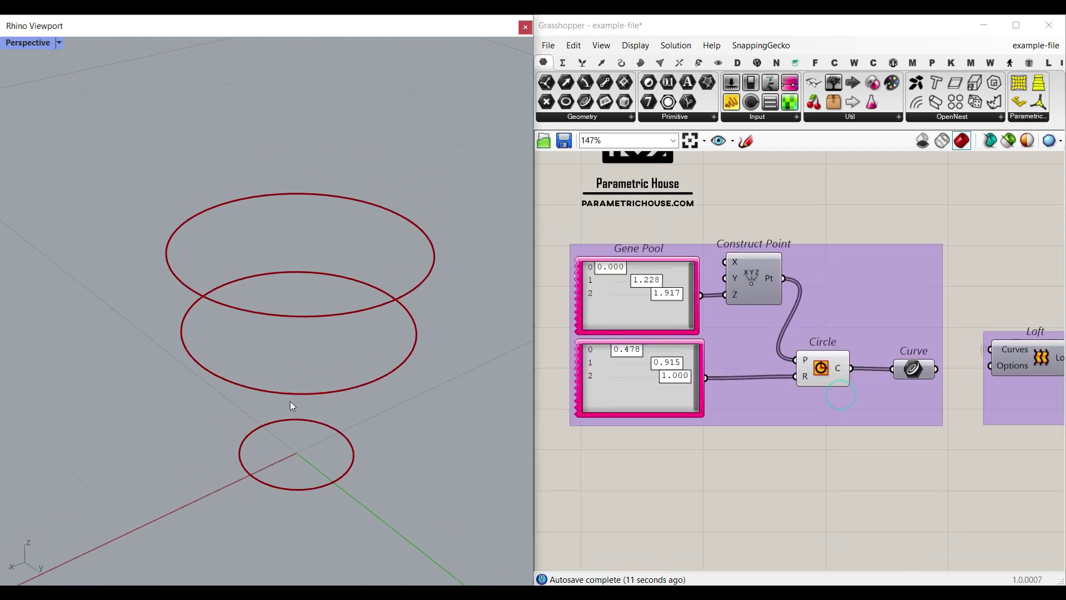
right_drag(289, 400, 288, 357)
Adjust the circle heights by setting genes 1 and 2 of the upper gene pool to 1.043 and 2.000.
scroll(609, 287, up, 3)
drag(607, 283, 598, 282)
drag(672, 303, 696, 297)
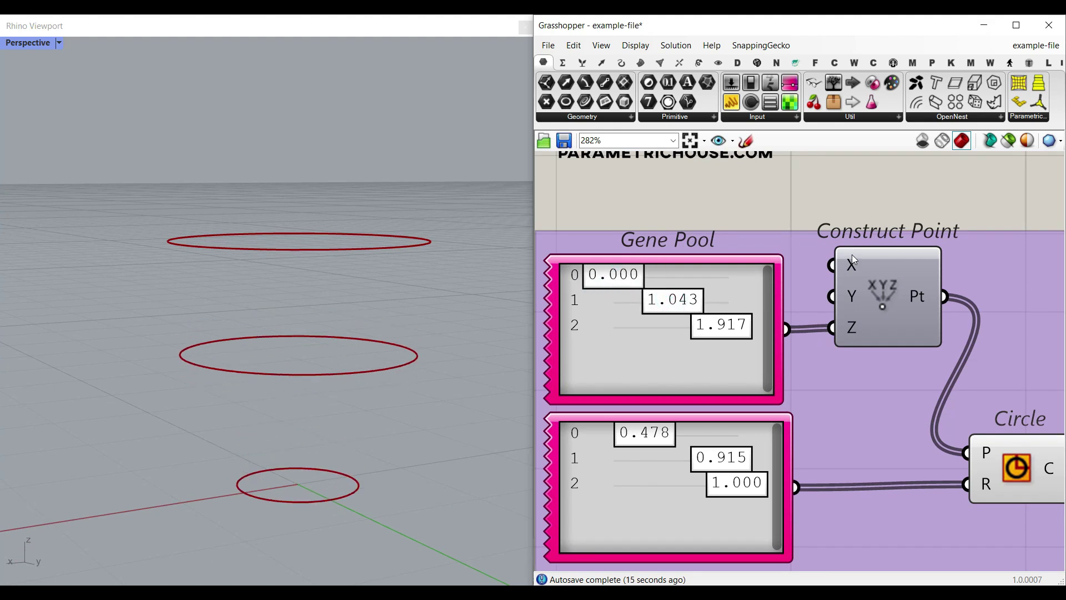
drag(722, 333, 832, 328)
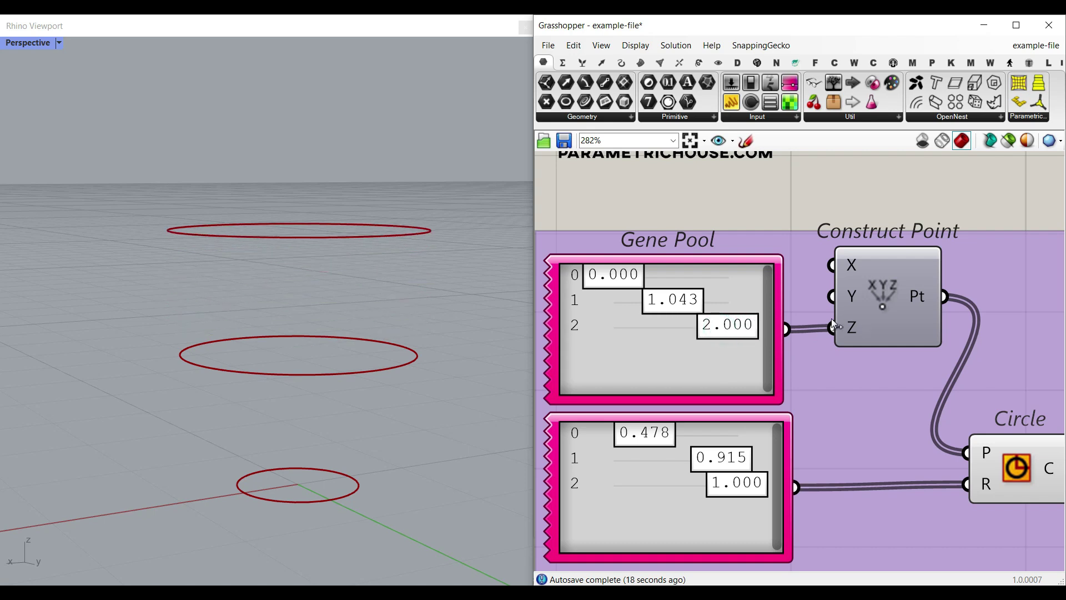
Adjust the circle radii by setting genes 0 and 1 of the lower gene pool to 0.650 and 0.842, with gene 2 at 1.000.
right_drag(1030, 480, 938, 435)
right_drag(615, 412, 741, 434)
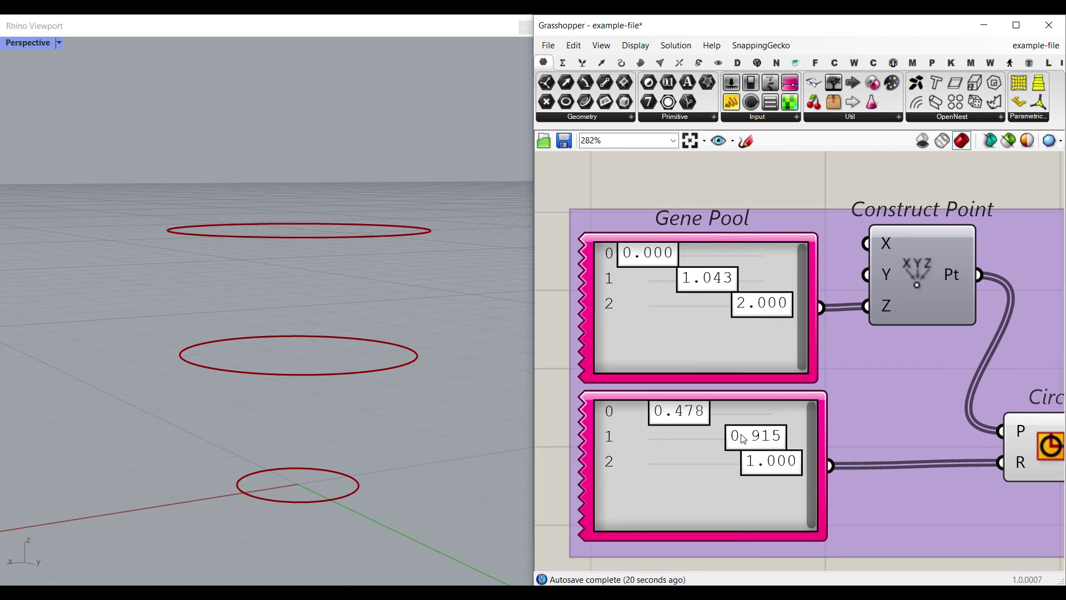
drag(678, 419, 743, 435)
mouse_move(771, 472)
mouse_down()
mouse_move(766, 464)
mouse_move(777, 464)
mouse_up()
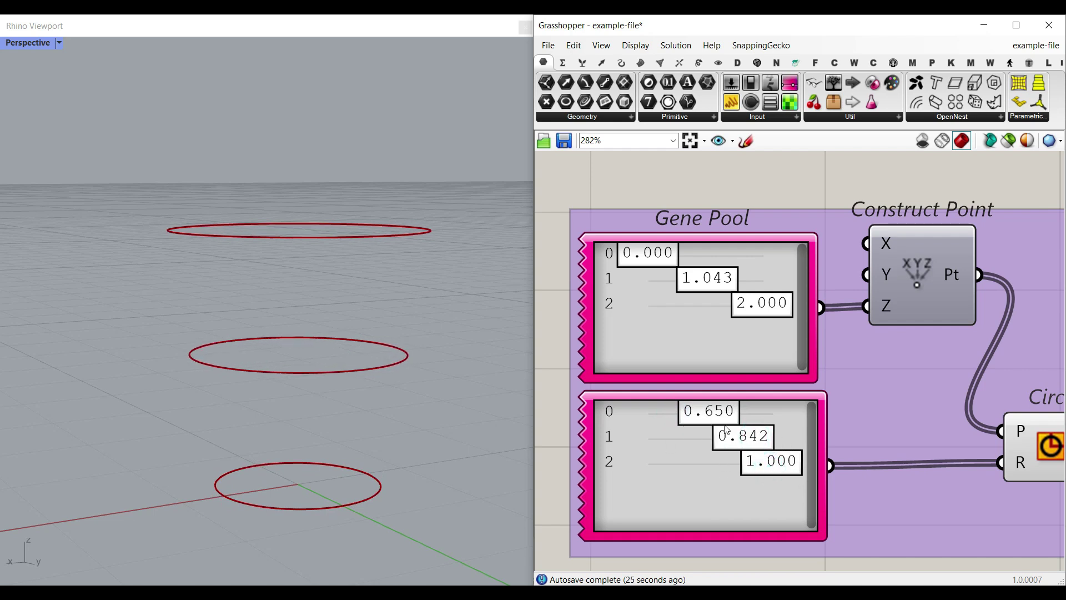
Open the height gene pool's GeneList Editor to review its gene count and range, and close it without changes.
right_drag(173, 287, 204, 274)
double_click(614, 312)
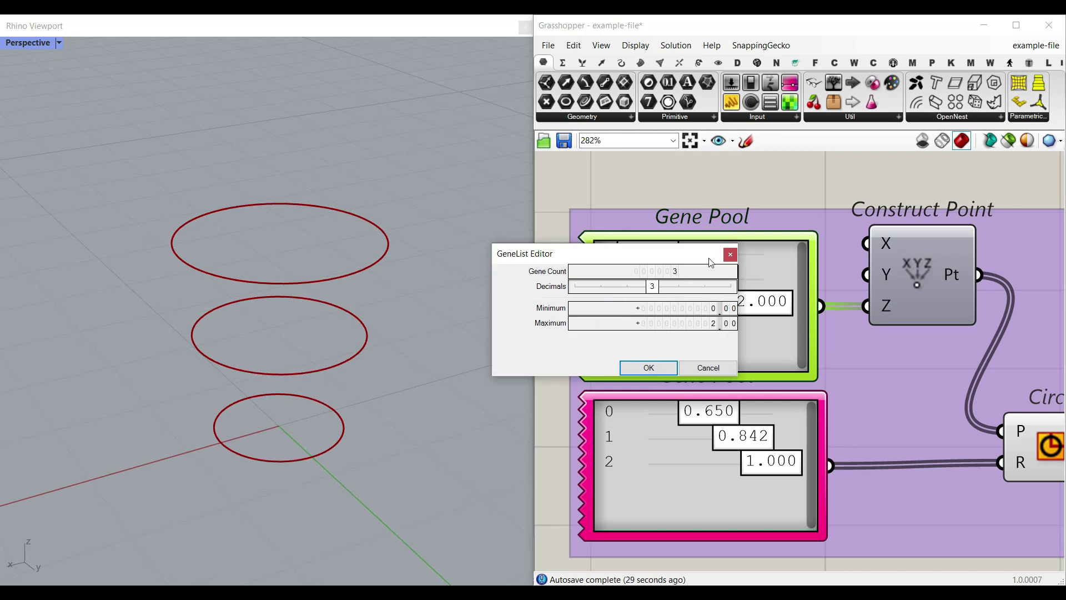
click(731, 256)
Turn on the preview of the Loft component and examine the lofted cup surface together with the gene pools driving it.
scroll(719, 272, down, 5)
right_drag(944, 357, 734, 369)
scroll(812, 376, up, 3)
right_click(742, 360)
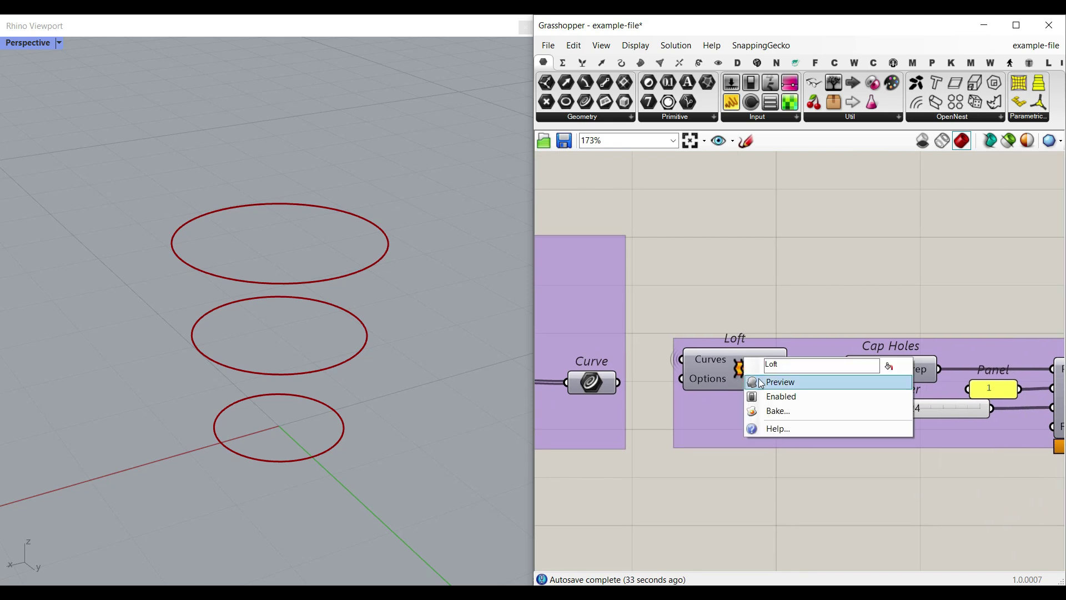
click(763, 383)
right_drag(257, 408, 288, 377)
right_drag(555, 377, 650, 372)
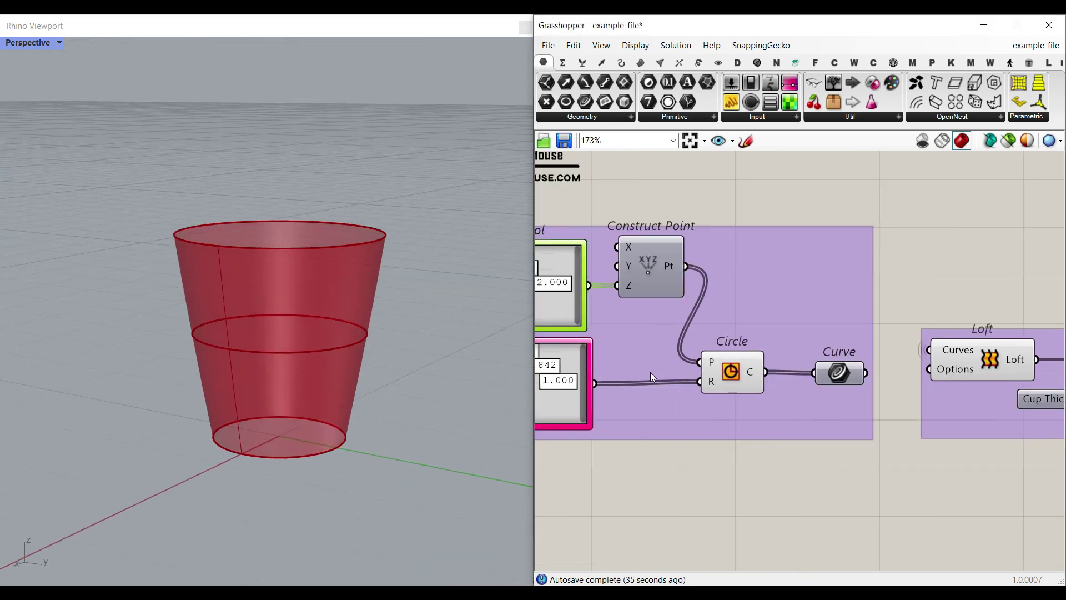
scroll(661, 383, up, 3)
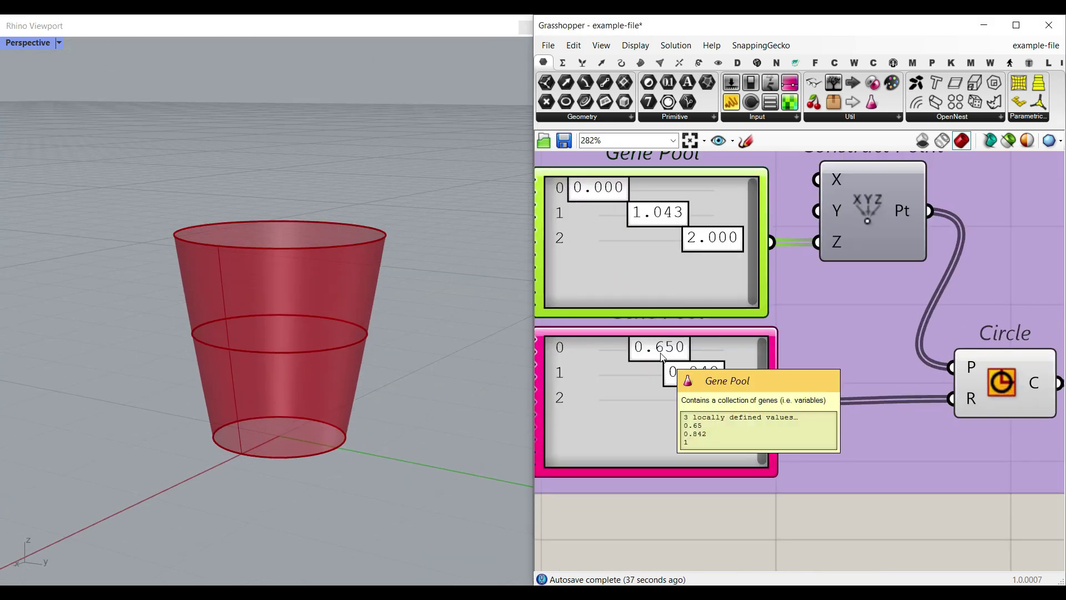
Reduce the top circle's radius slightly and the base circle's radius strongly in the lower gene pool.
mouse_move(706, 400)
mouse_down()
mouse_move(685, 402)
mouse_move(697, 402)
mouse_up()
drag(667, 358, 622, 360)
Turn on the preview of the Cap Holes component and turn off the preview of the Loft component.
scroll(854, 338, down, 5)
scroll(820, 366, up, 4)
scroll(821, 366, up, 2)
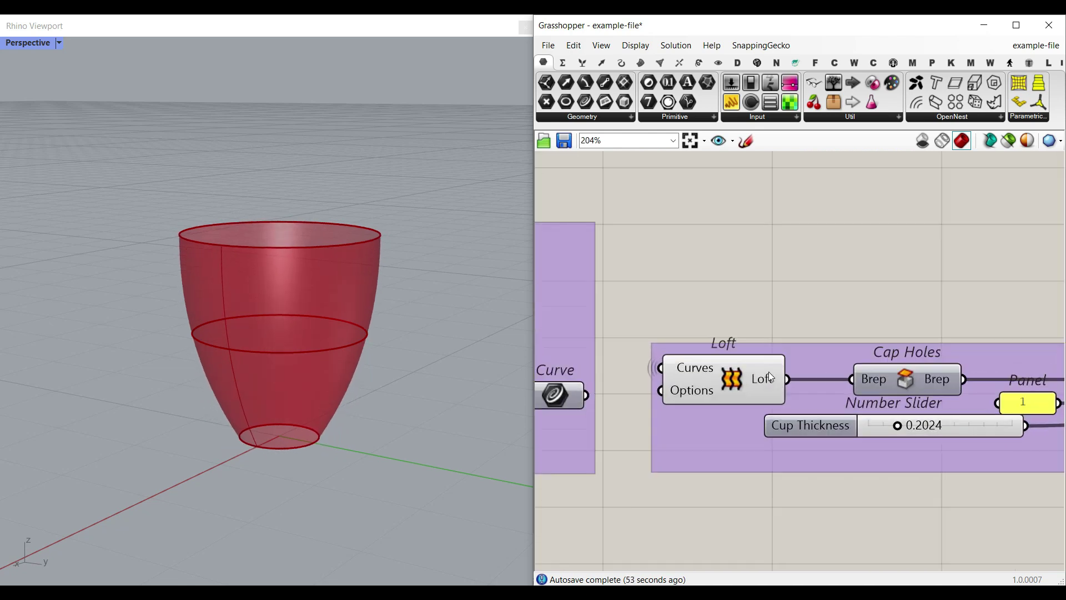
right_click(908, 382)
click(933, 399)
right_click(721, 372)
click(752, 391)
Bake the capped cup from Cap Holes with the default attributes, check it in the viewport and undo the bake.
right_click(938, 382)
click(971, 379)
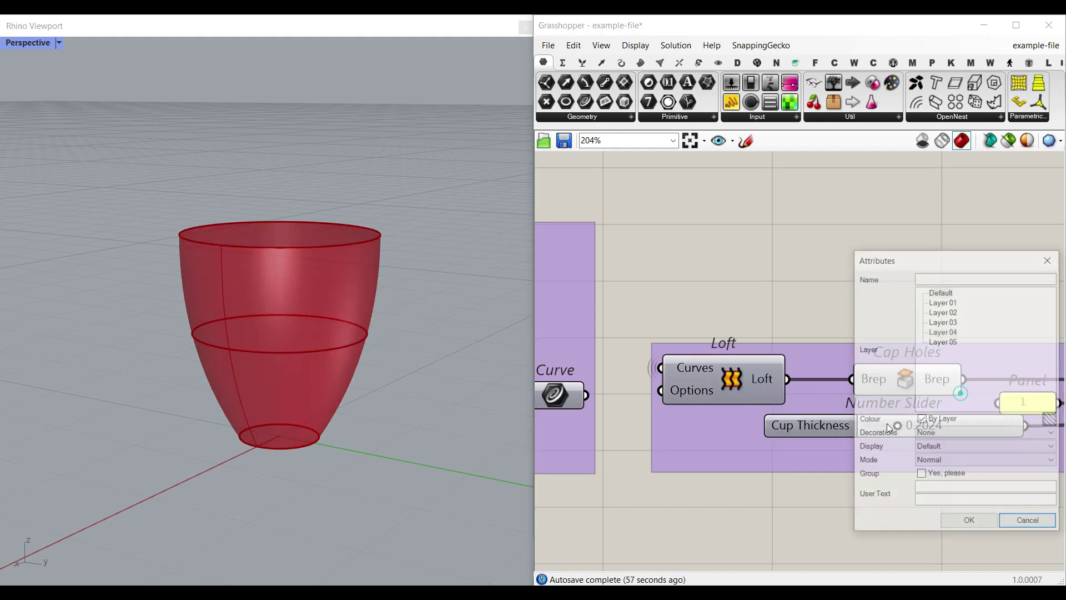
click(962, 524)
mouse_move(383, 282)
right_down()
mouse_move(388, 262)
mouse_move(395, 281)
right_up()
key(ctrl+z)
Examine the Shell Polysurface component, locate it in the component library, and view the capped cup from above.
right_drag(885, 305, 741, 273)
right_drag(289, 211, 277, 255)
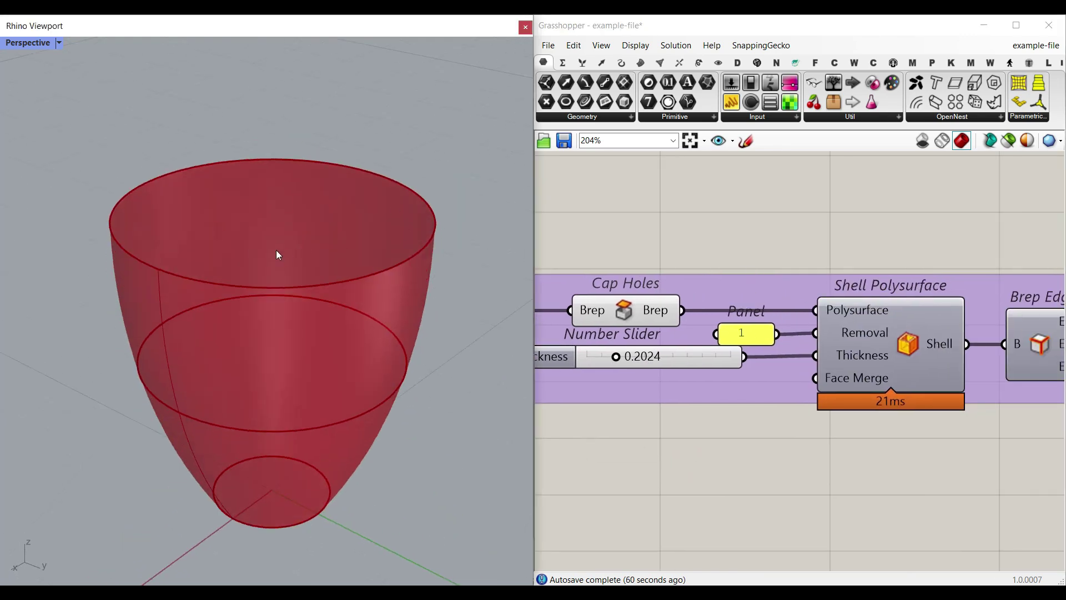
click(795, 63)
click(948, 120)
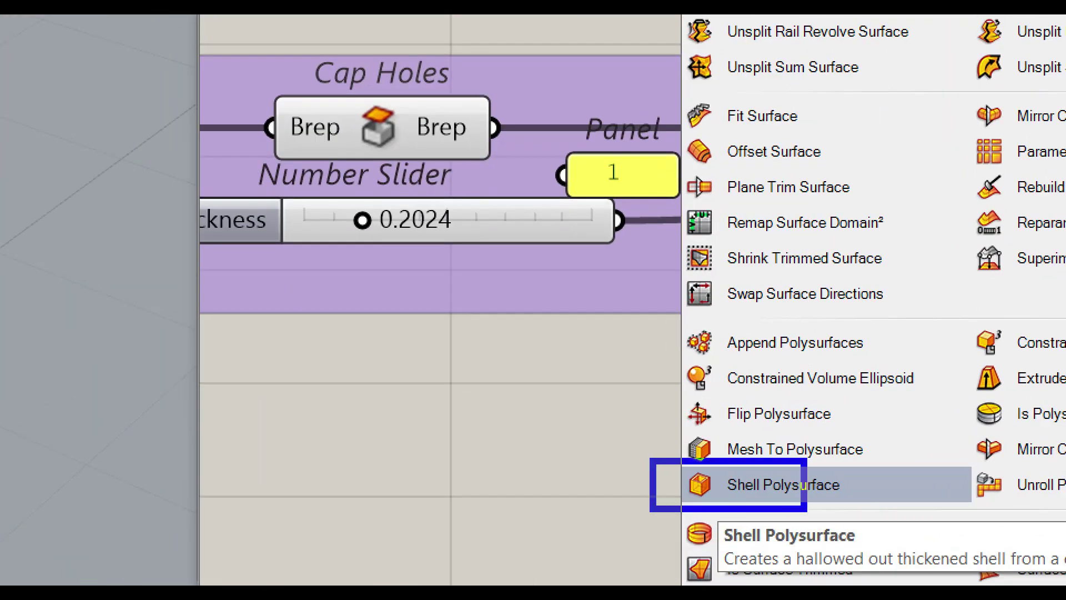
click(815, 484)
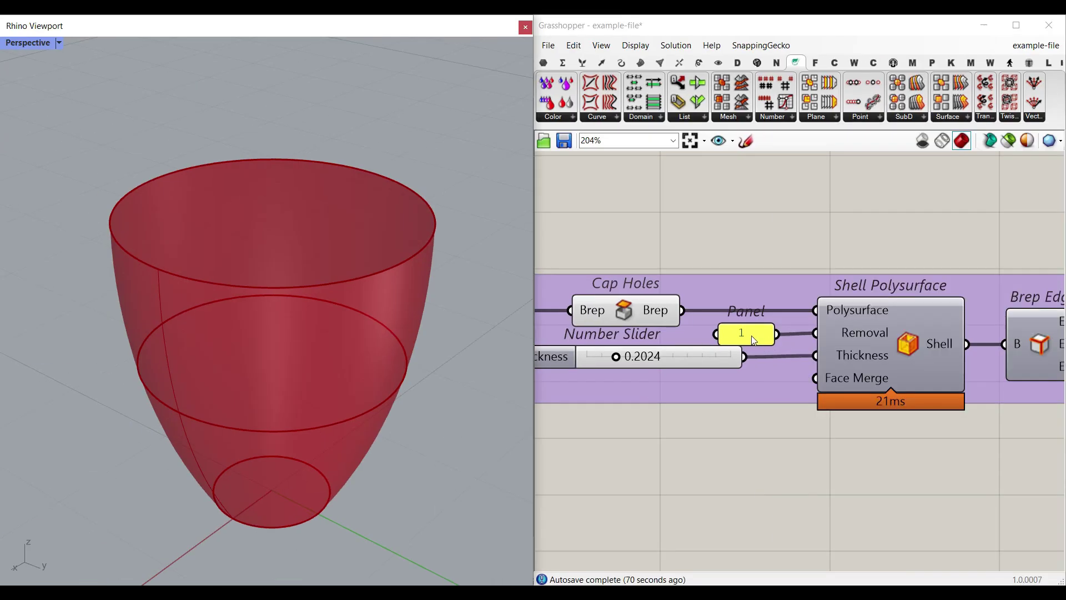
right_drag(270, 302, 258, 308)
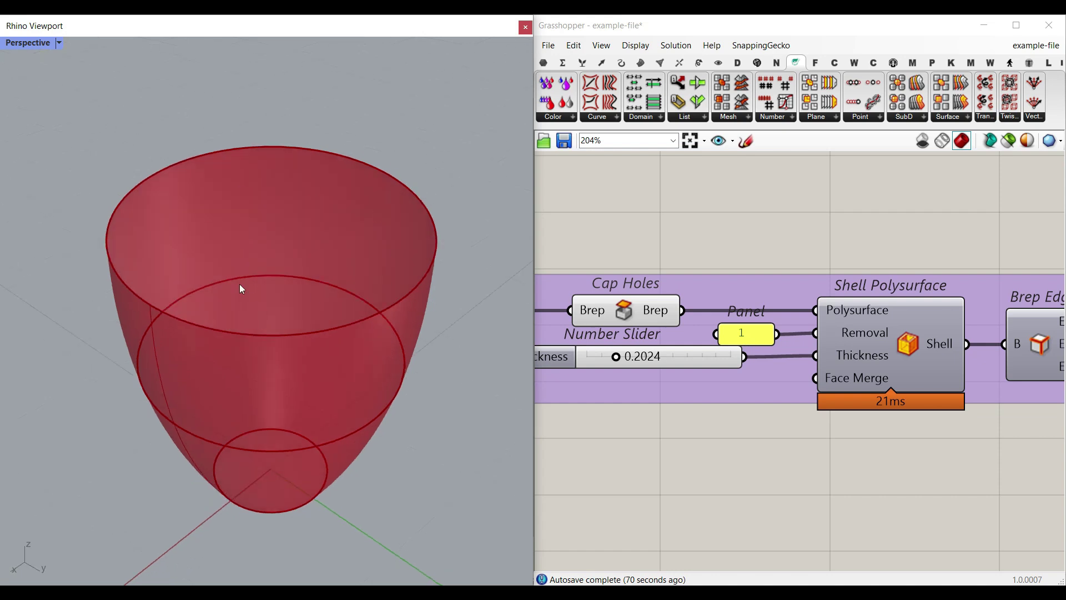
Add a Deconstruct Brep component fed by Cap Holes and connect its faces output to a new Area component.
click(640, 62)
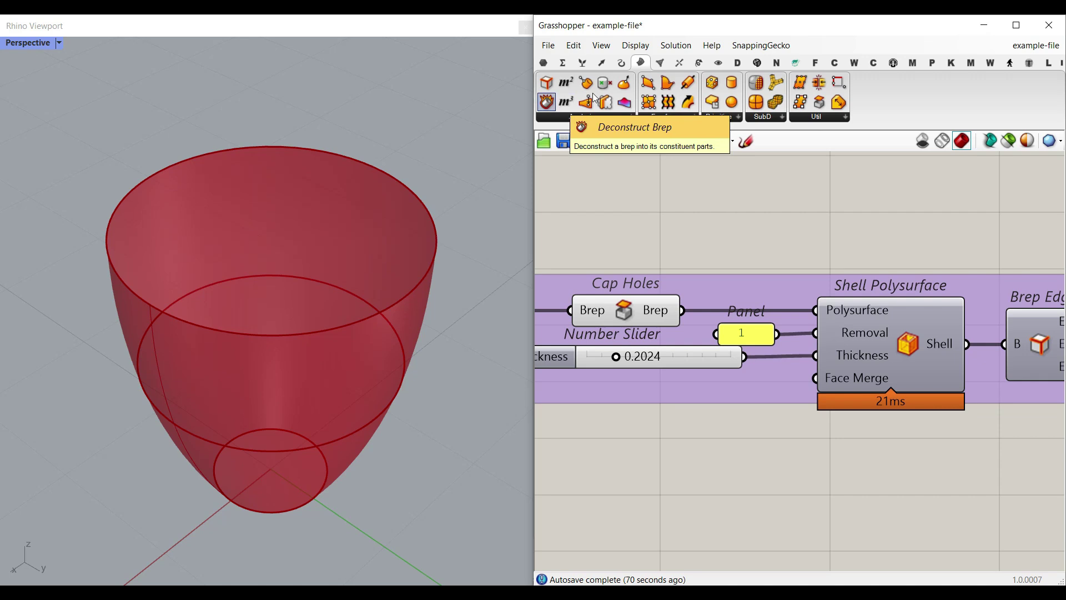
drag(751, 222, 751, 222)
right_drag(686, 245, 678, 282)
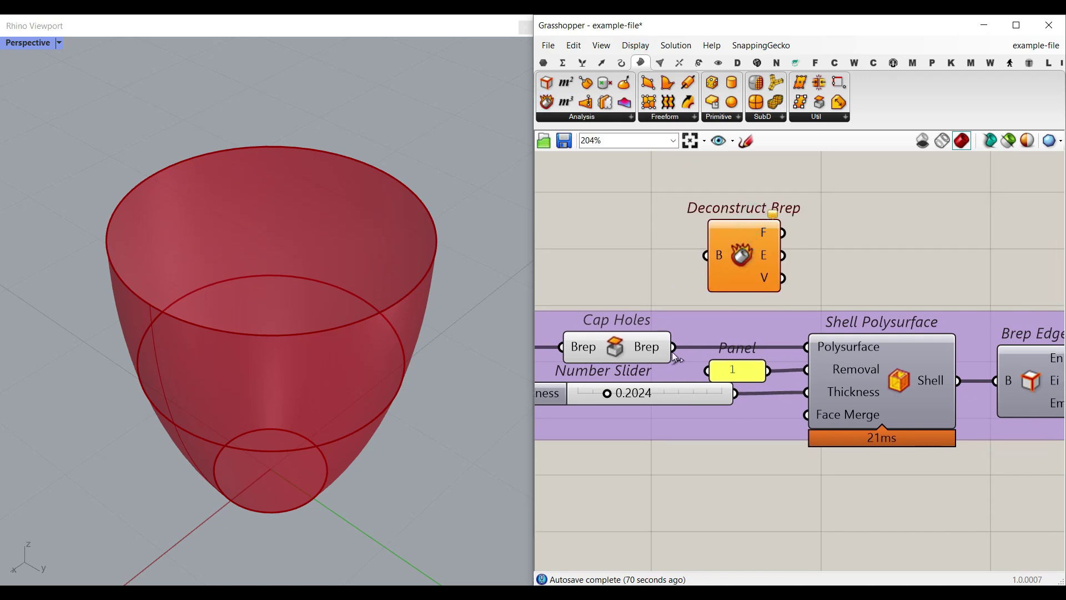
drag(711, 255, 709, 255)
right_drag(787, 251, 720, 251)
drag(572, 87, 741, 237)
click(781, 241)
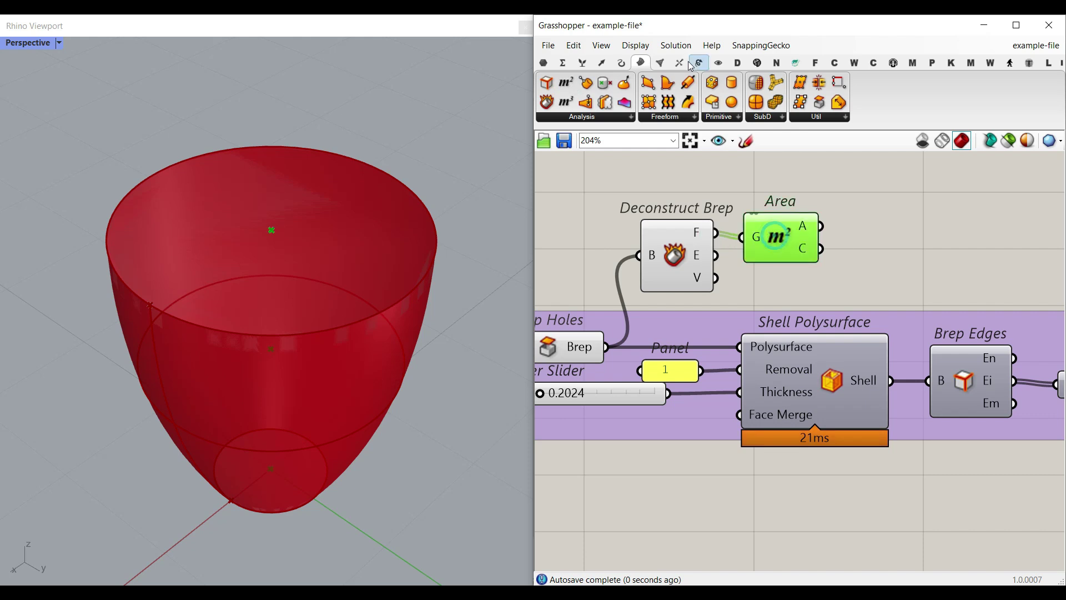
Add a Point List component, connect the Area centroids to it and adjust its display option to number the faces.
click(721, 63)
drag(1007, 88, 910, 237)
right_click(924, 240)
click(933, 294)
click(944, 422)
Check the face index labels on the cup, and delete the Deconstruct Brep, Area and Point List components.
right_drag(315, 352, 272, 216)
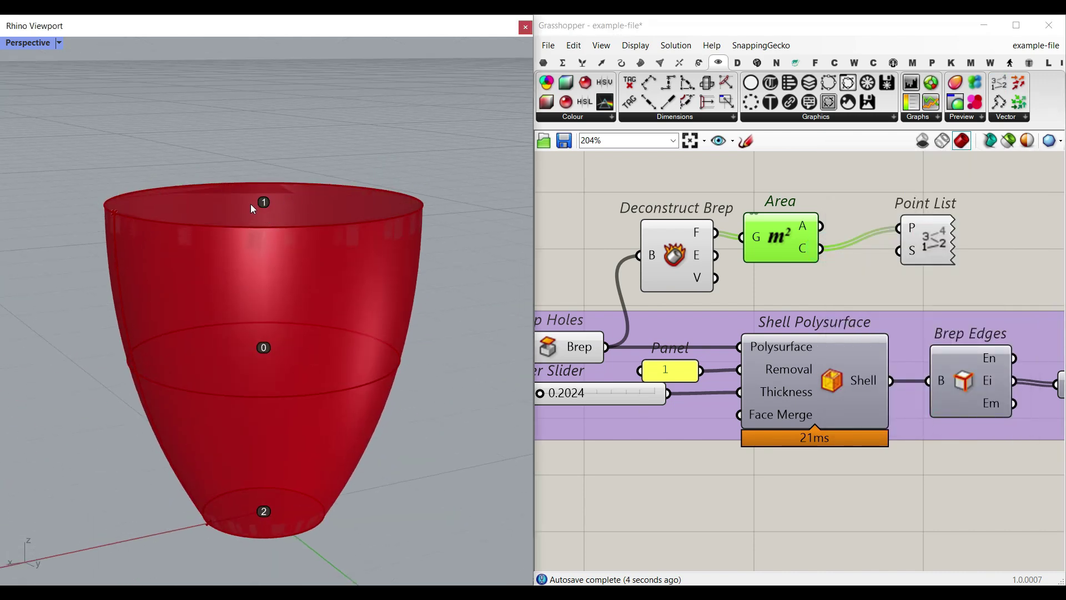
drag(975, 234, 670, 259)
key(Delete)
Switch the preview from Cap Holes to Shell Polysurface and set the Cup Thickness slider to 0.1482.
right_drag(776, 378, 880, 421)
right_click(638, 368)
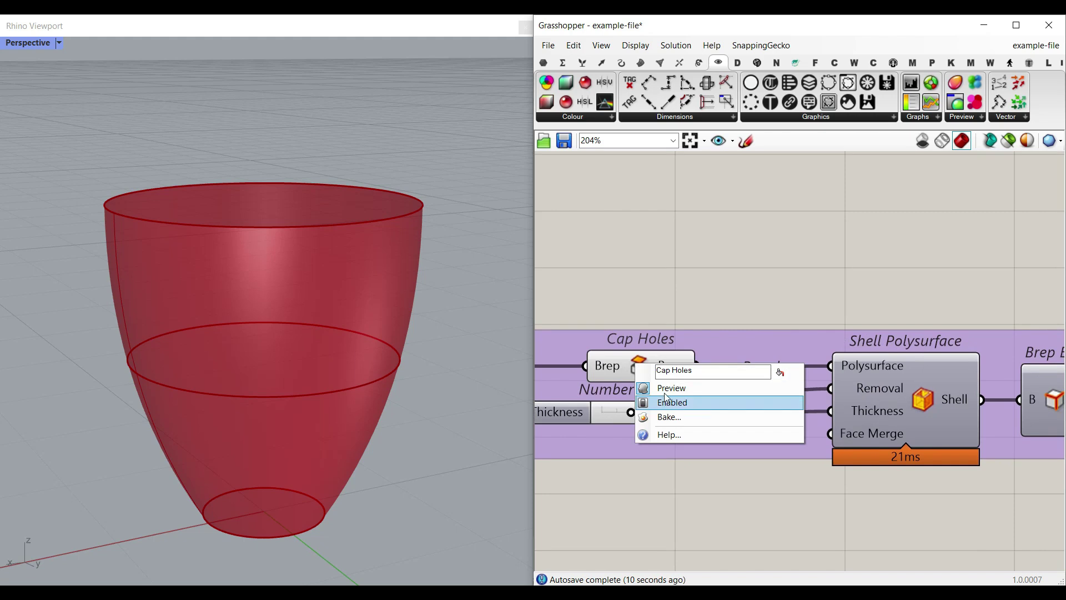
click(690, 402)
right_click(917, 397)
click(939, 422)
drag(630, 411, 623, 411)
right_drag(438, 394, 311, 355)
Bake the shelled cup with the default attributes, move it beside the preview to inspect it, and undo the move and bake.
right_drag(983, 399, 934, 371)
right_click(907, 372)
click(934, 395)
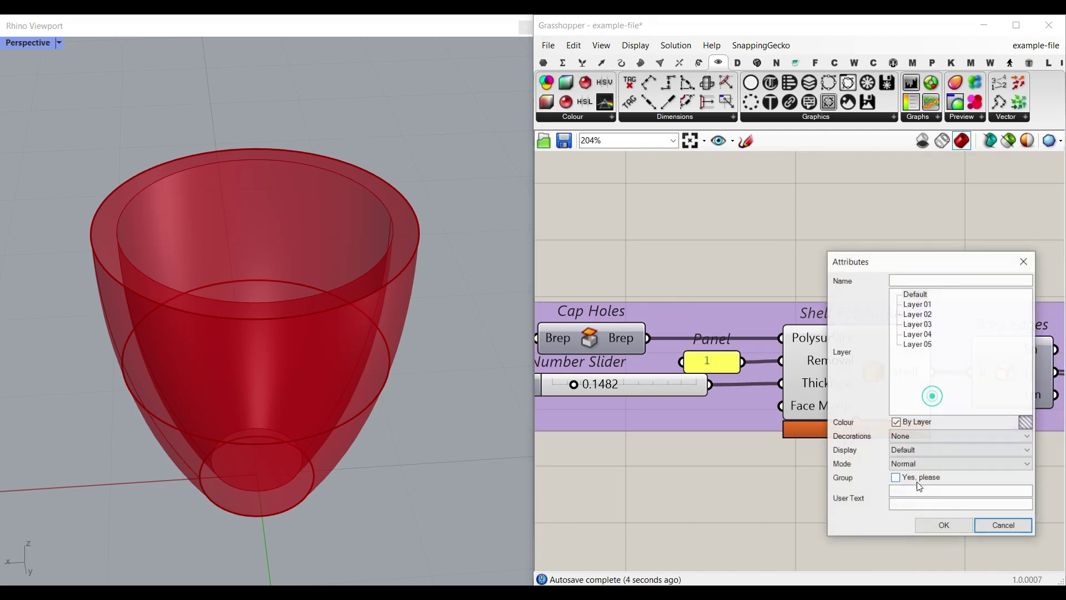
click(941, 522)
scroll(383, 348, down, 2)
scroll(382, 348, down, 6)
drag(340, 350, 276, 391)
right_drag(276, 391, 234, 431)
scroll(239, 427, up, 5)
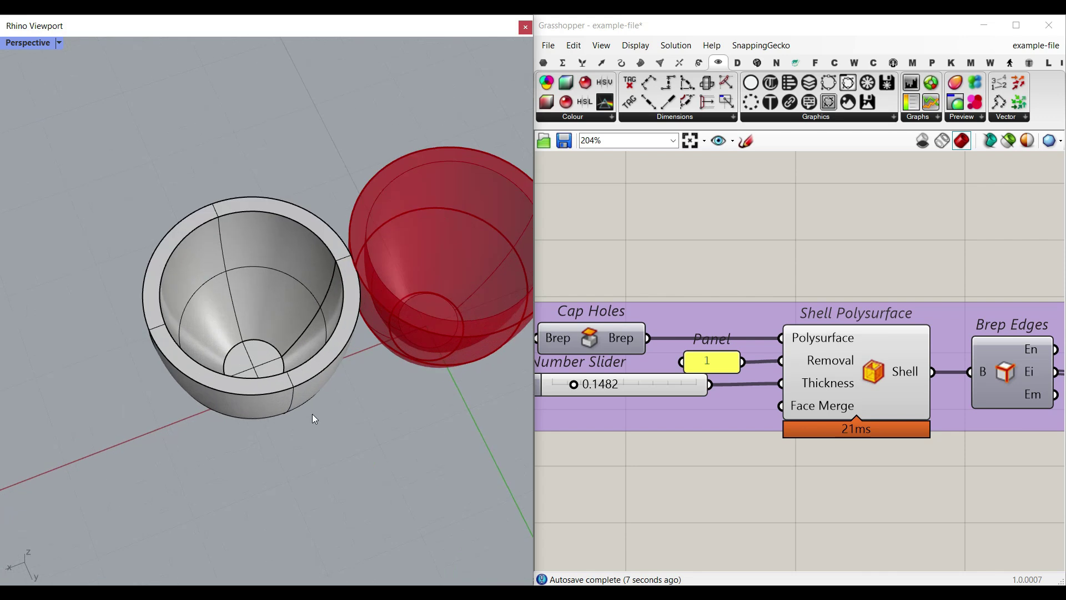
key(ctrl+z)
key(ctrl+z)
Turn off the preview of Shell Polysurface and turn on the preview of the Brep Wireframe component.
right_drag(877, 430, 775, 413)
right_click(766, 359)
click(790, 383)
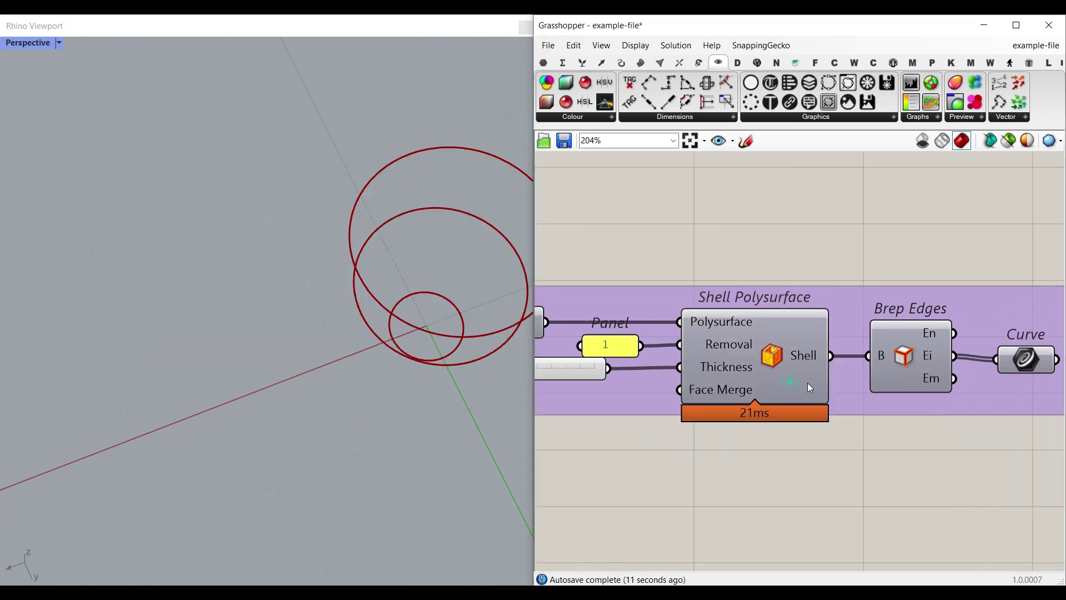
scroll(777, 376, down, 3)
scroll(771, 375, down, 1)
right_drag(304, 356, 297, 278)
right_drag(866, 299, 768, 345)
scroll(708, 291, down, 6)
scroll(769, 344, up, 8)
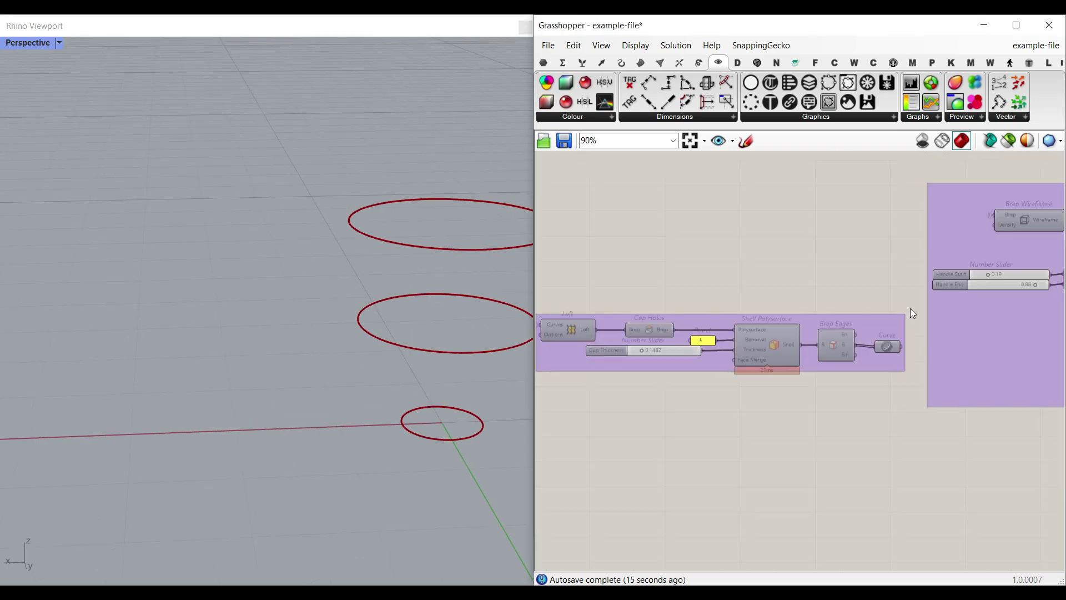
right_click(808, 242)
click(814, 257)
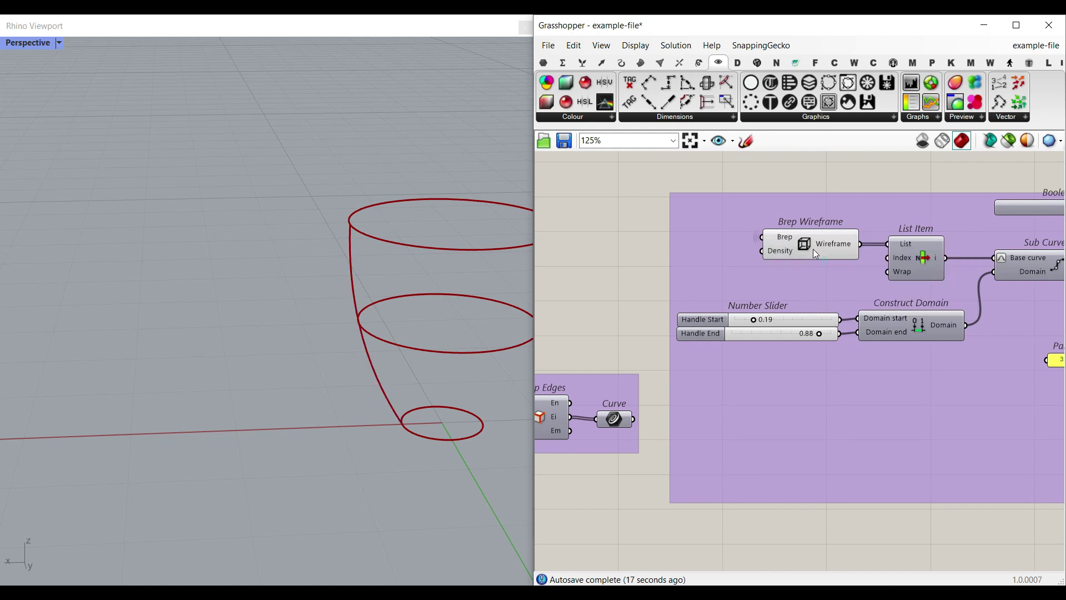
Trace the Brep Wireframe input back to the Cap Holes component and examine the wireframe curves it outputs.
shift+right_drag(480, 310, 247, 348)
right_drag(663, 343, 856, 357)
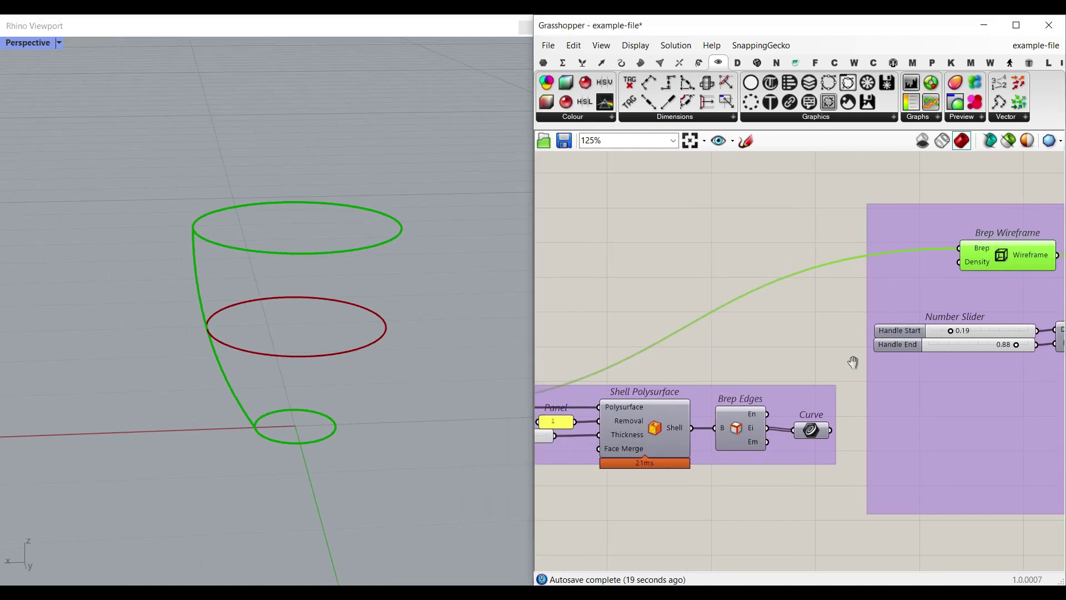
right_drag(977, 287, 938, 296)
right_drag(738, 311, 922, 293)
scroll(631, 400, up, 2)
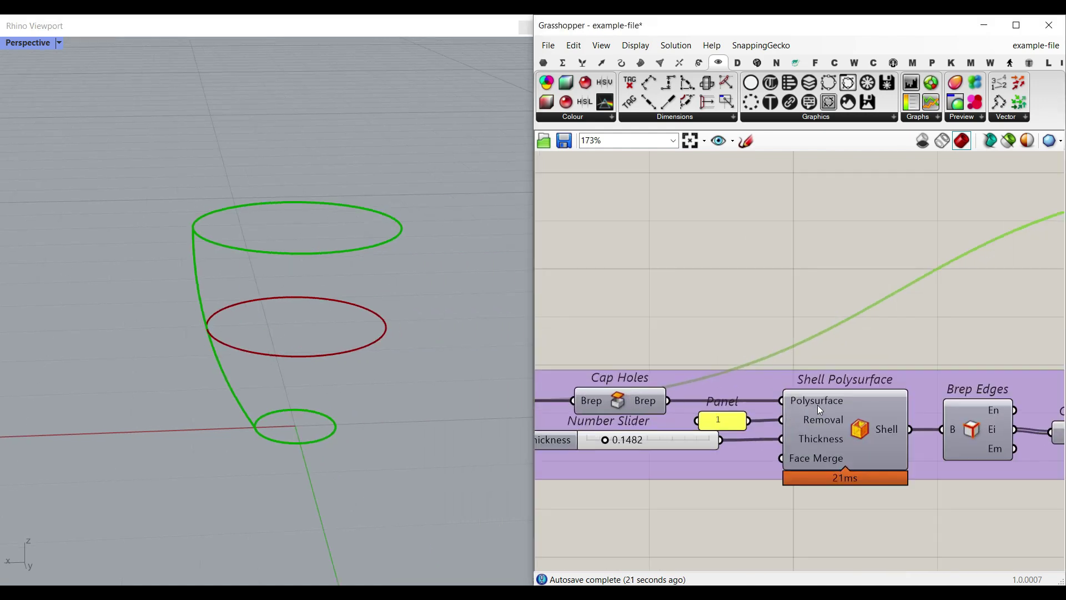
scroll(838, 388, down, 2)
right_drag(838, 388, 735, 309)
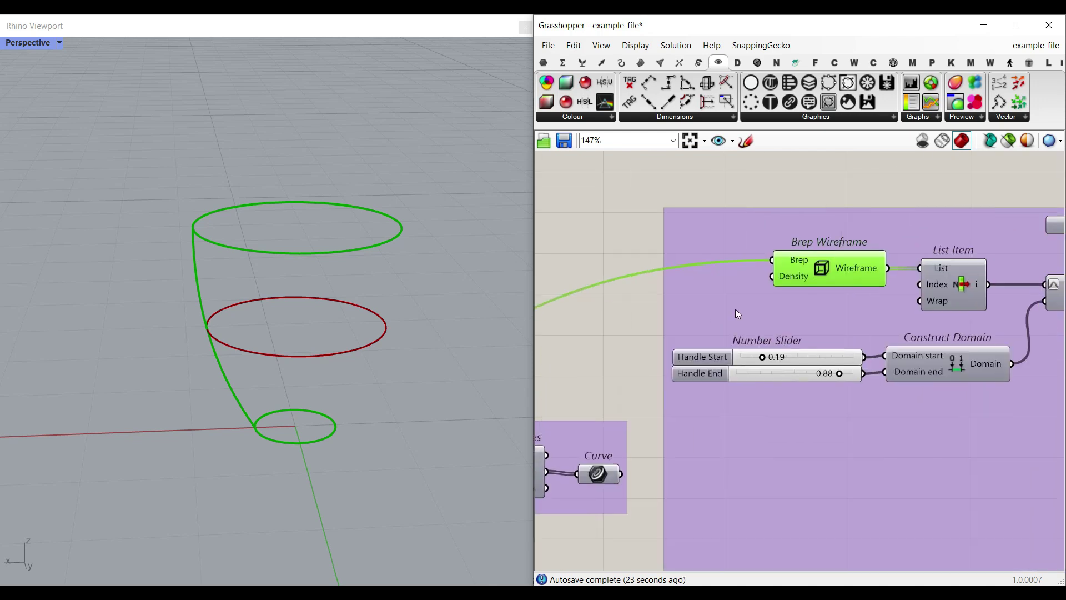
scroll(839, 272, up, 3)
right_drag(841, 275, 780, 261)
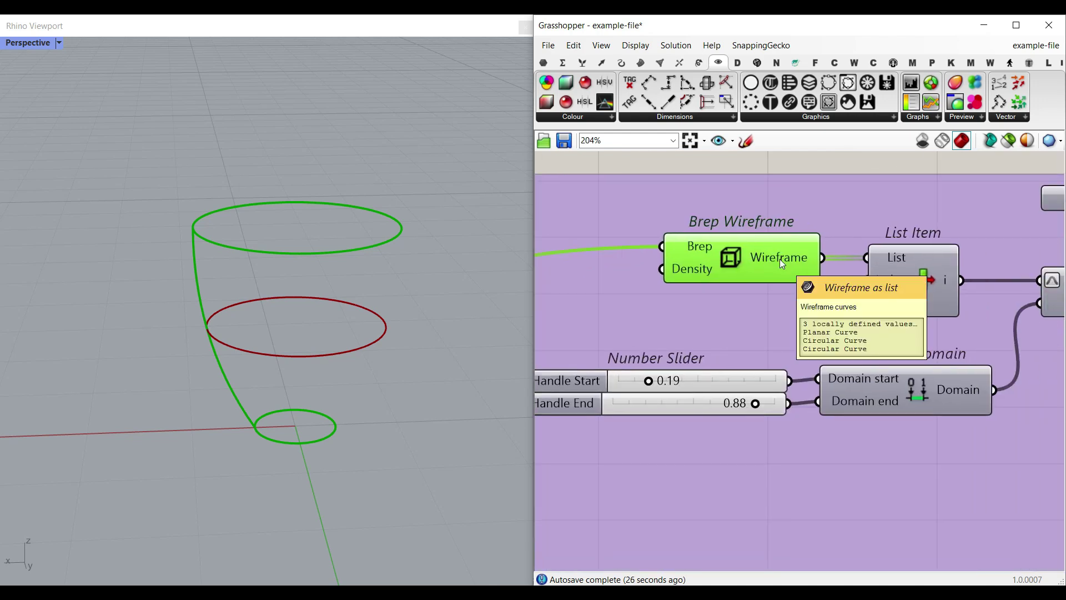
mouse_move(777, 258)
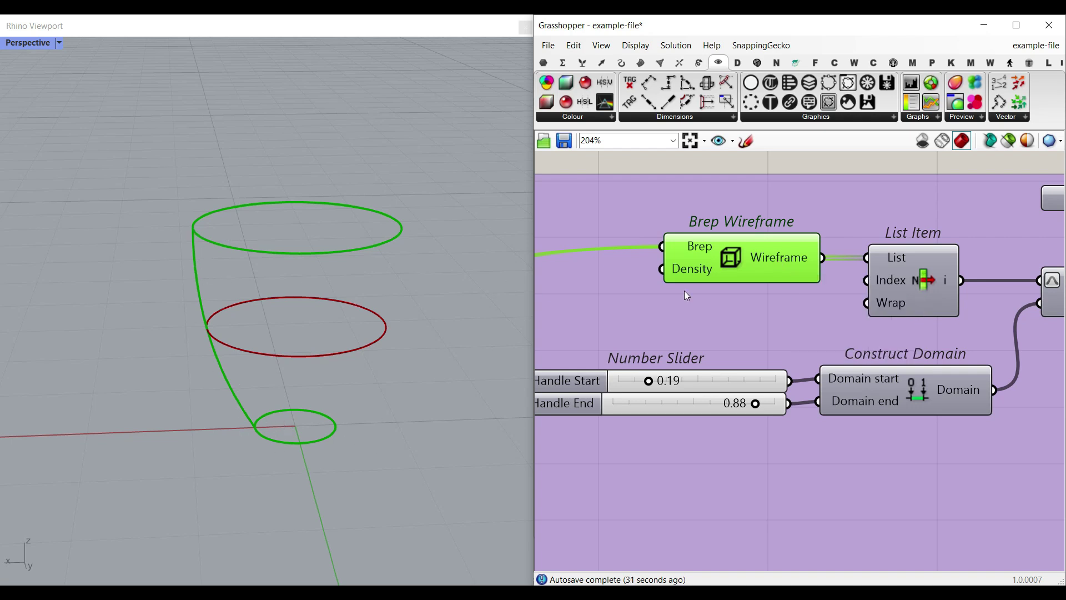
Turn on the List Item preview, turn off the Brep Wireframe preview, and inspect the single profile curve picked from the list.
right_drag(913, 291, 742, 272)
right_click(745, 257)
click(768, 282)
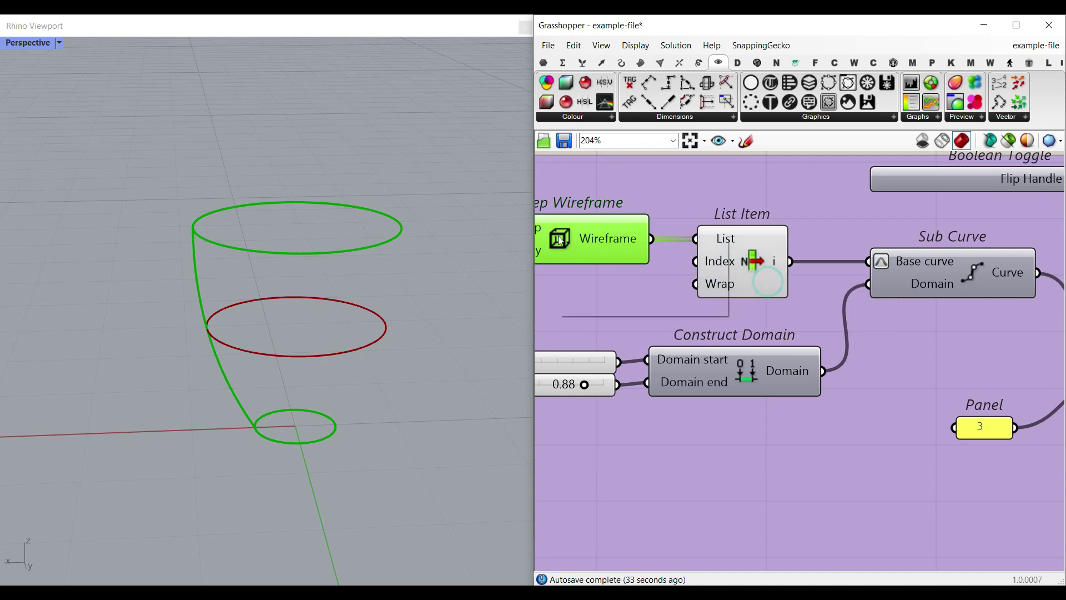
click(566, 267)
right_drag(307, 347, 317, 333)
click(757, 267)
right_drag(250, 333, 321, 328)
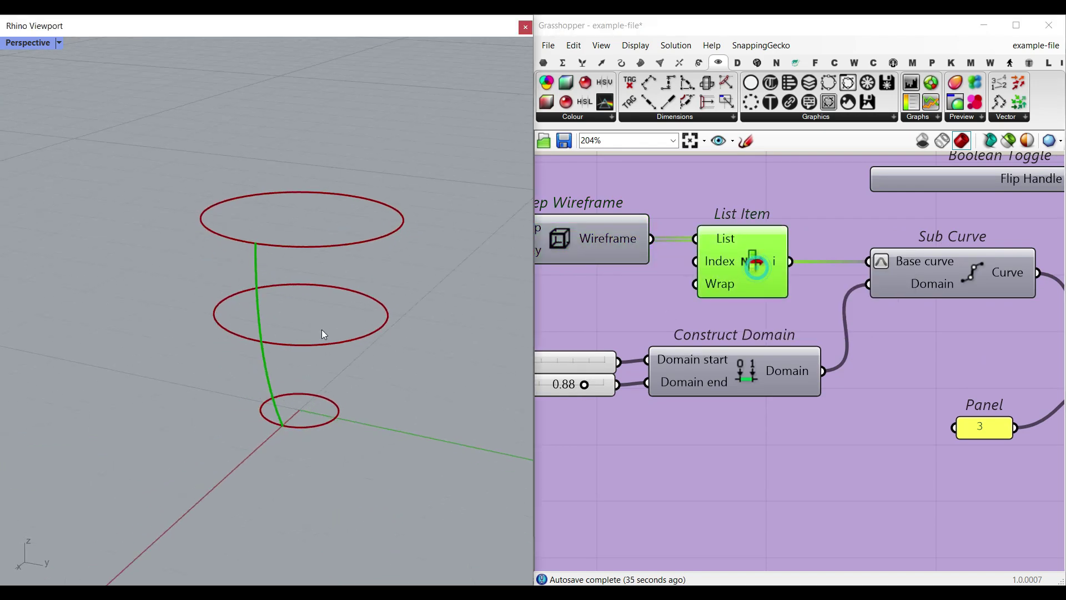
Turn on the Sub Curve preview and examine the portion of the cup's profile curve it extracts.
right_drag(946, 306, 801, 315)
right_click(828, 280)
key(Escape)
click(825, 282)
right_drag(300, 335, 224, 272)
scroll(224, 272, up, 4)
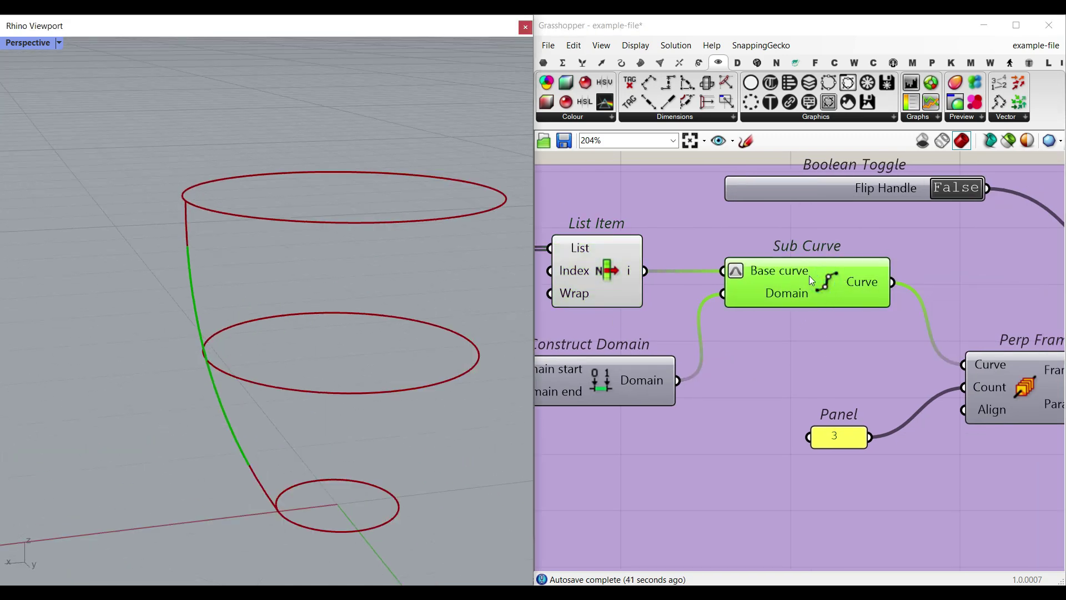
Try Handle Start at 0.22, return it to 0.19, and set Handle End to 0.91 to adjust the sub curve's extent.
right_drag(808, 275, 1001, 253)
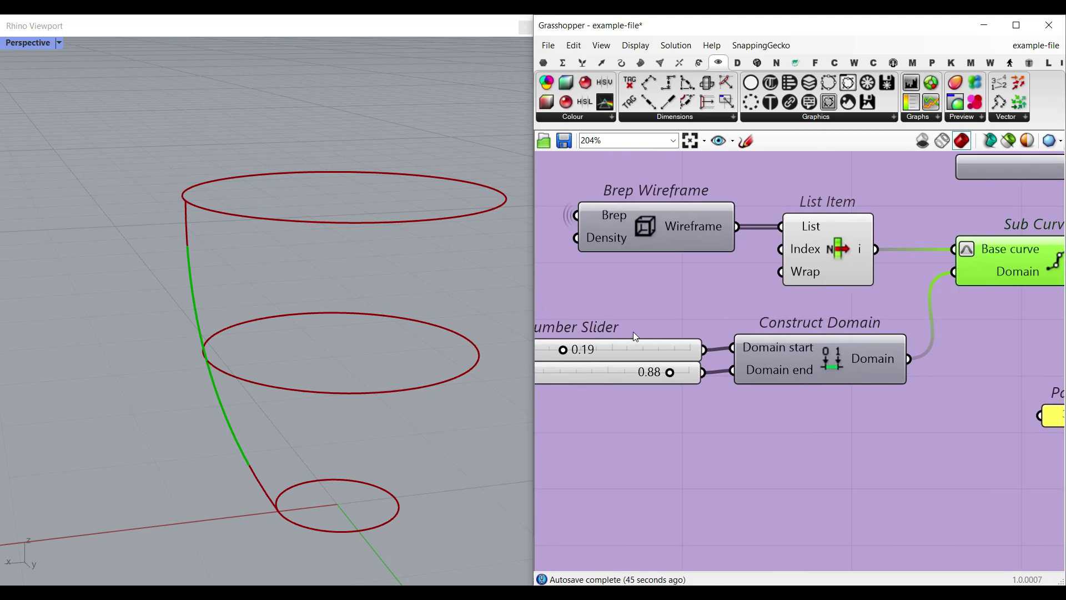
scroll(610, 352, up, 2)
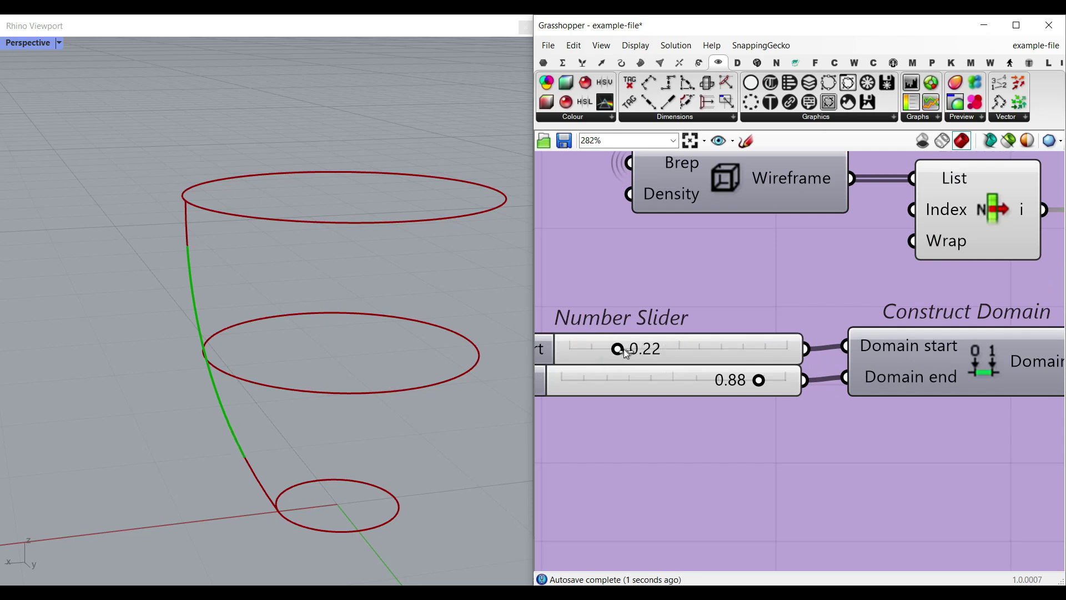
scroll(624, 353, down, 10)
scroll(777, 292, up, 8)
right_drag(669, 369, 909, 356)
scroll(250, 469, up, 4)
right_drag(588, 408, 675, 413)
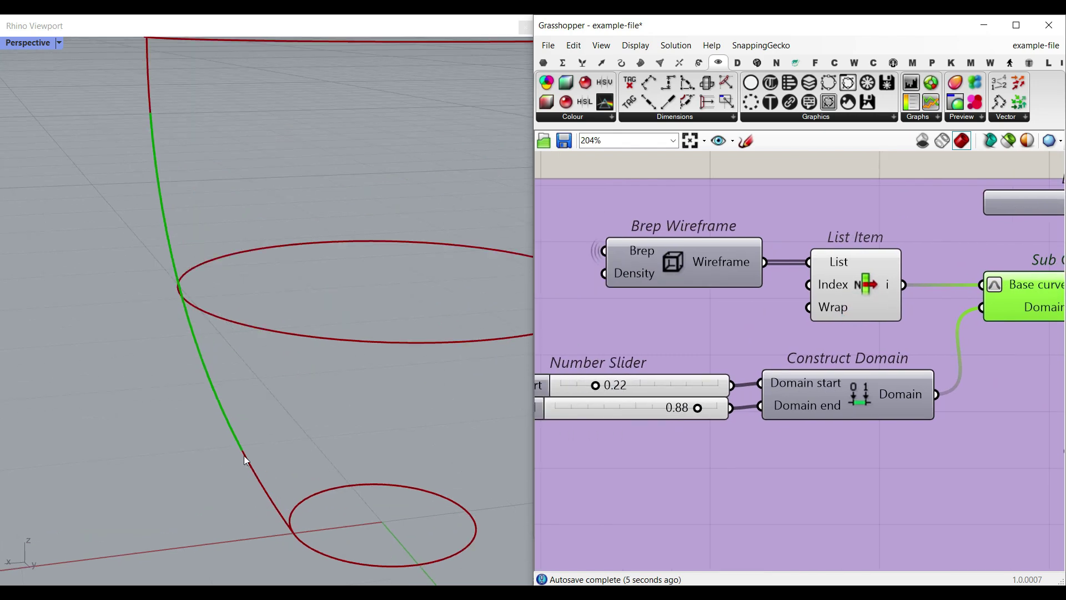
drag(626, 393, 595, 394)
mouse_move(695, 410)
mouse_down()
mouse_move(665, 409)
mouse_move(703, 412)
mouse_up()
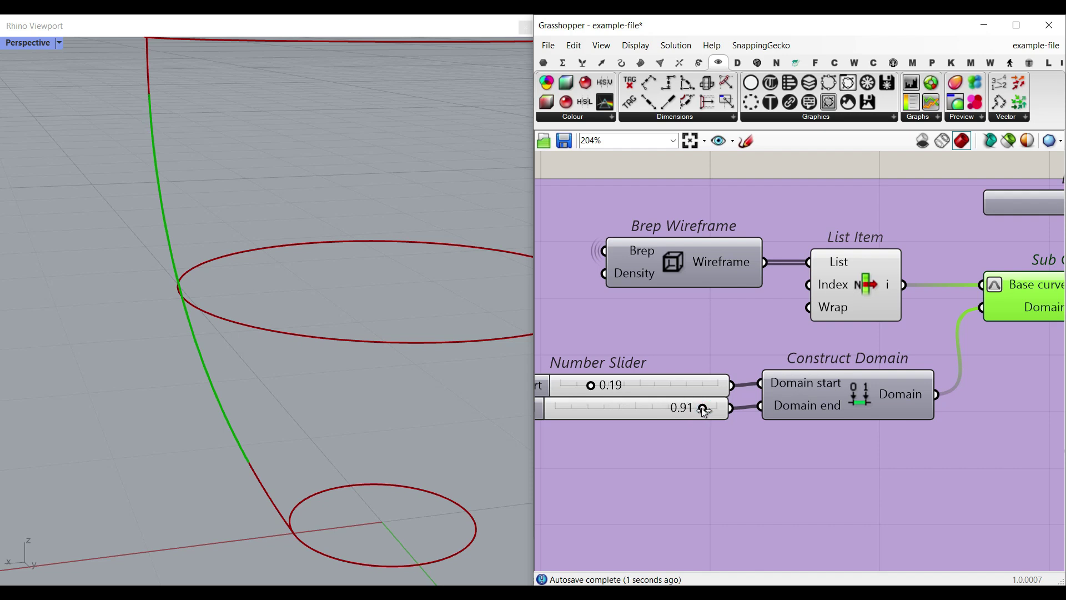
Turn off the List Item preview so that only the sub curve is shown with the circles.
scroll(663, 375, down, 1)
right_drag(999, 312, 871, 314)
right_click(713, 294)
click(729, 317)
scroll(241, 306, down, 8)
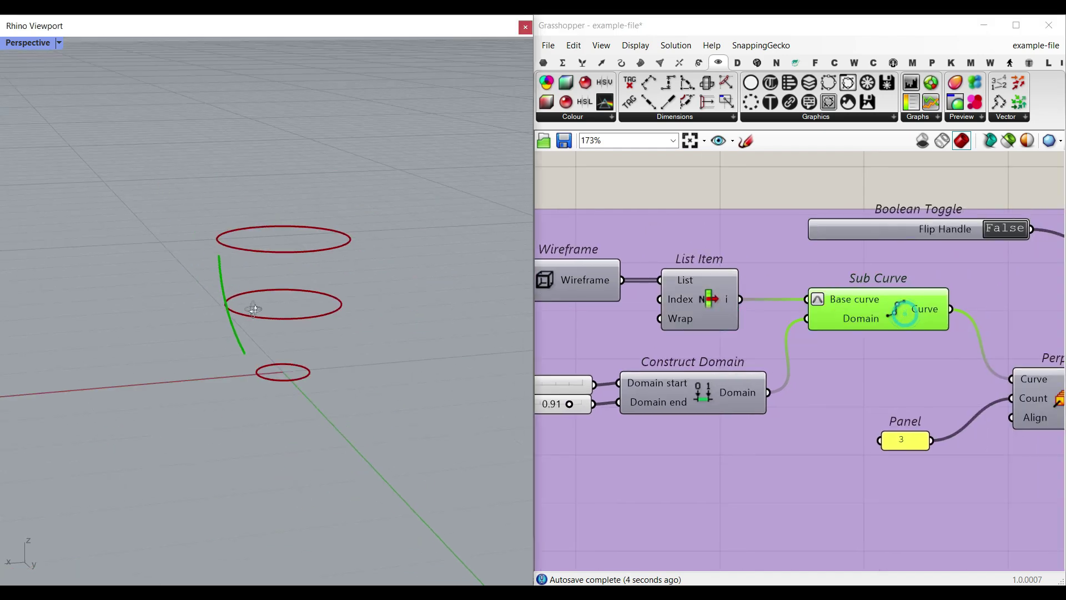
scroll(240, 305, up, 6)
right_drag(221, 304, 240, 301)
Turn on the preview of the Perp Frames component and set the preview plane size to 1.
right_drag(906, 360, 703, 360)
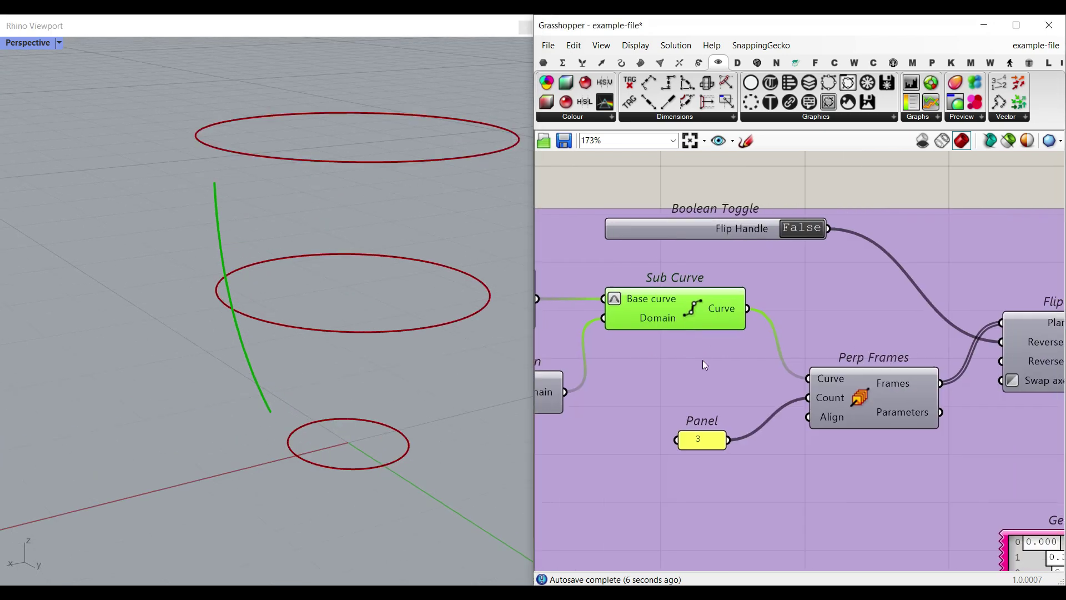
right_click(863, 396)
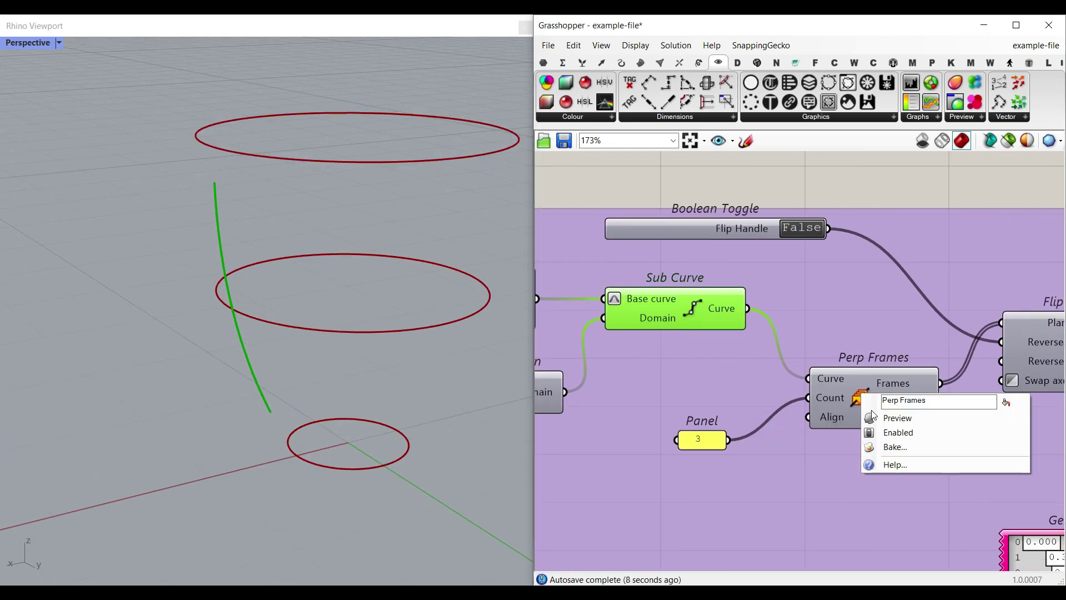
click(888, 417)
click(635, 45)
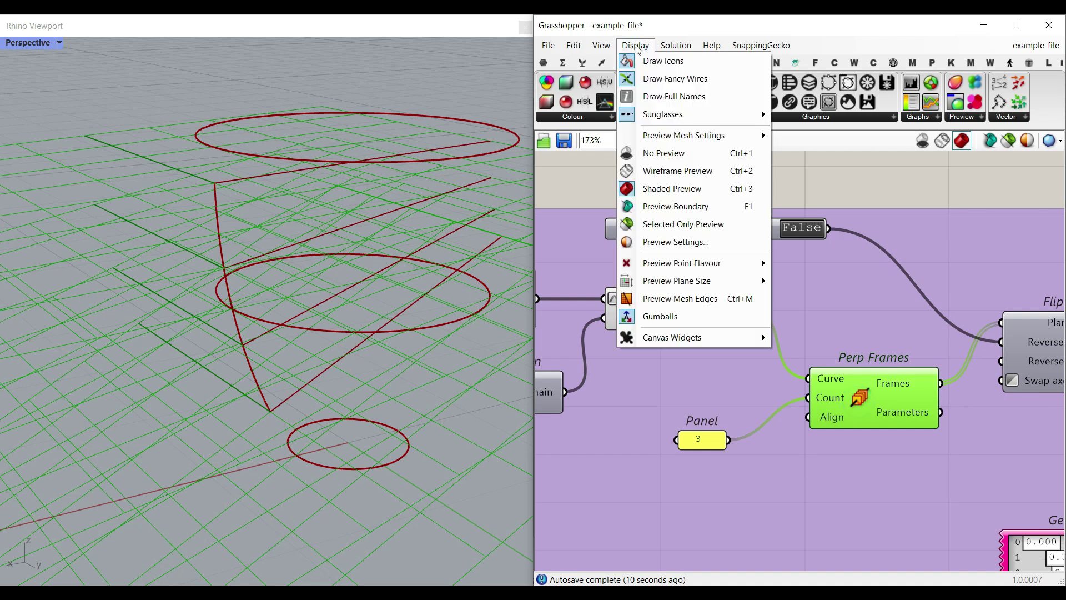
mouse_move(698, 277)
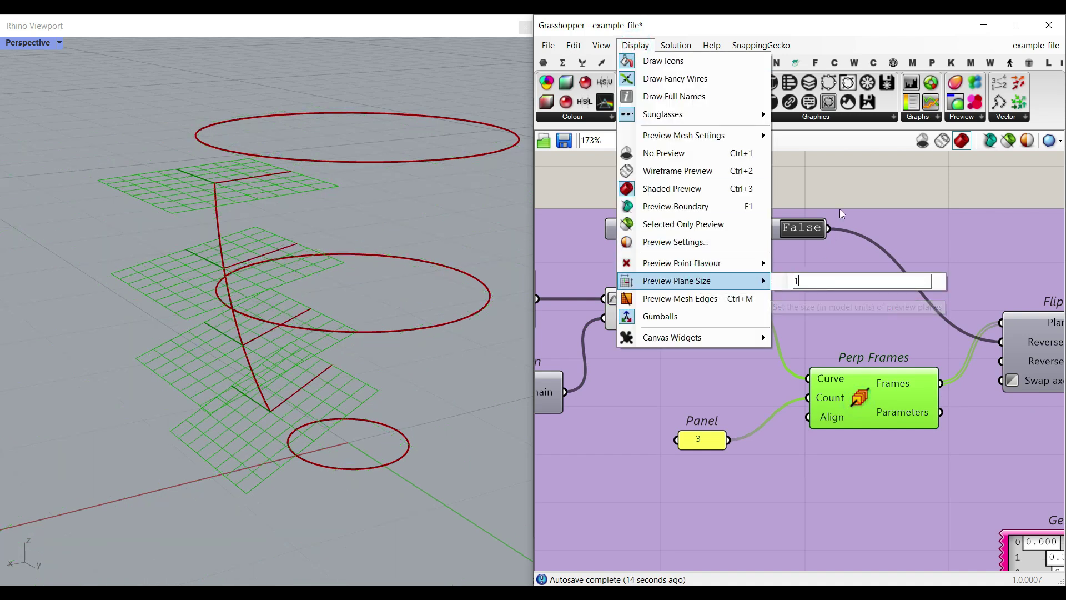
click(846, 177)
Locate the Perp Frames component in the curve division tools and examine the frames along the sub curve up close.
click(622, 64)
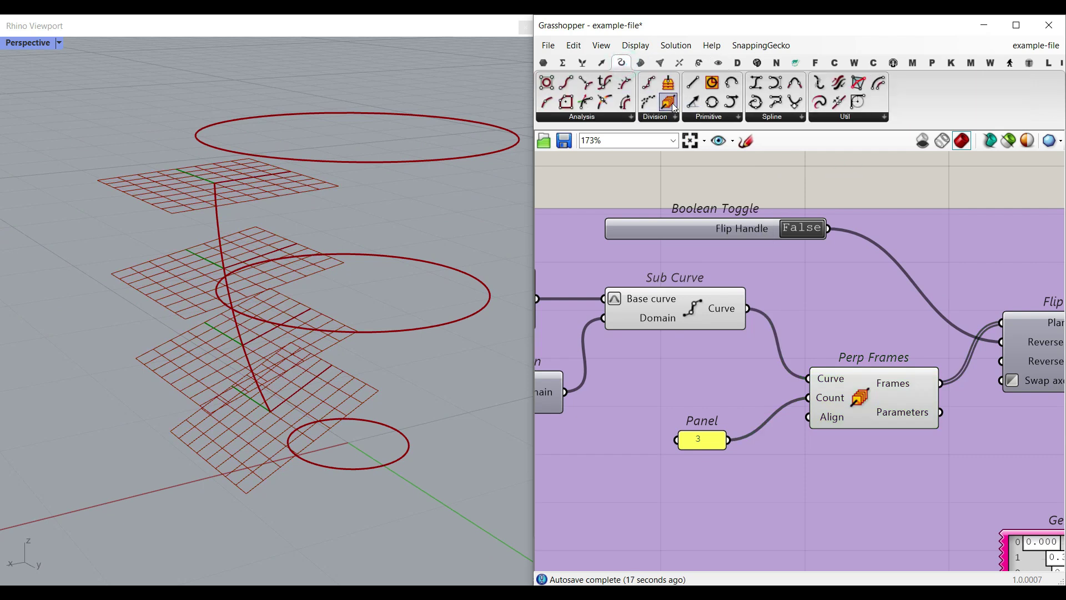
mouse_move(238, 327)
right_down()
mouse_move(185, 302)
mouse_move(194, 353)
mouse_move(222, 333)
right_up()
scroll(223, 332, up, 4)
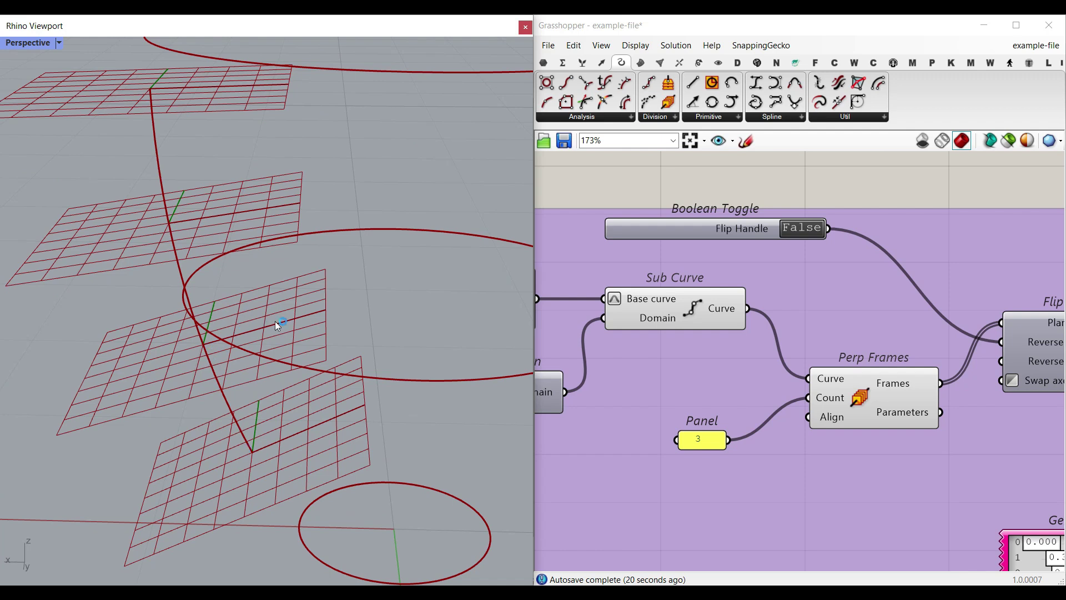
Examine how the perp frames feed the Flip Plane component and locate Flip Plane among the Plane tools.
right_drag(996, 371, 701, 347)
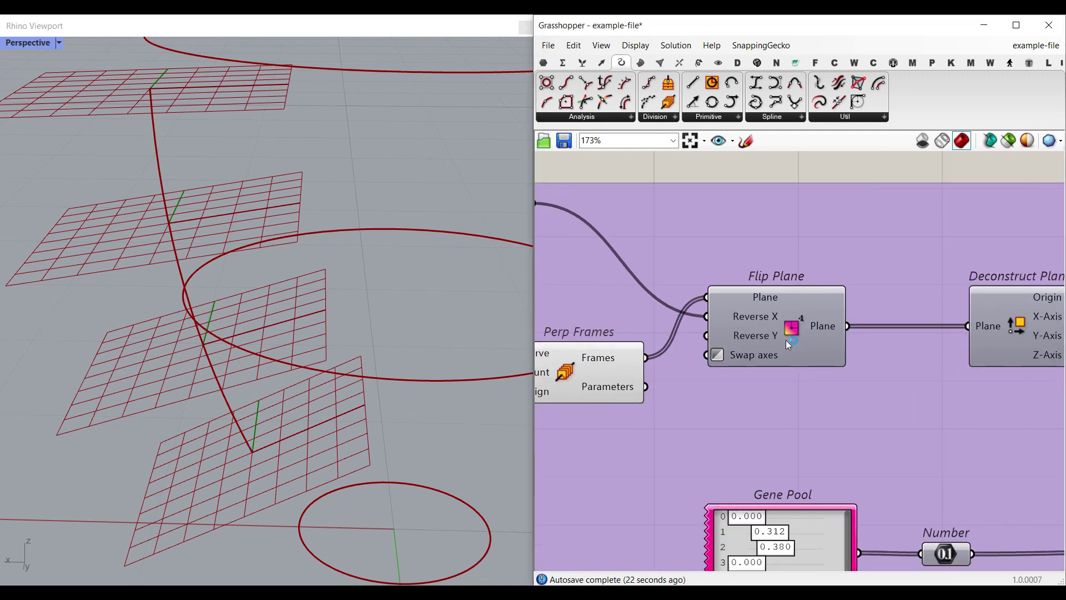
right_drag(801, 340, 907, 364)
scroll(247, 228, down, 4)
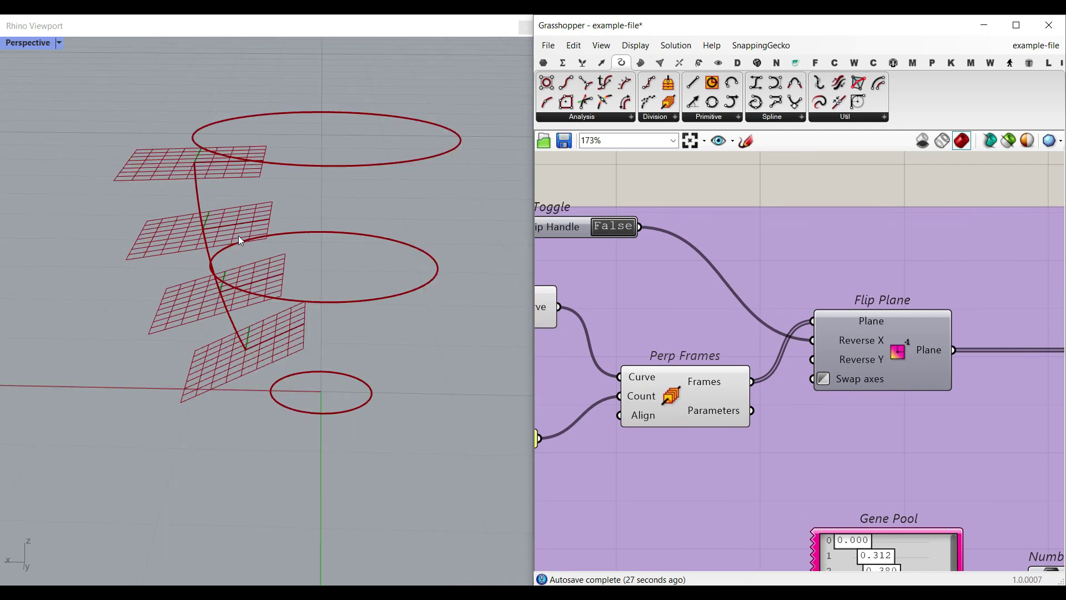
drag(189, 189, 218, 360)
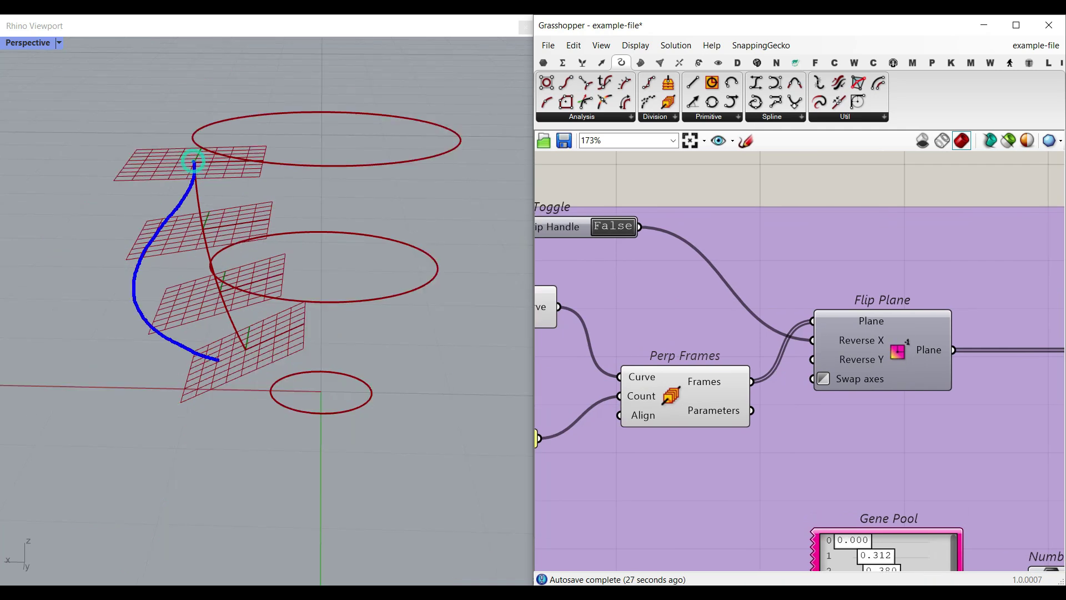
mouse_move(194, 162)
mouse_down()
mouse_move(275, 247)
mouse_move(248, 331)
mouse_up()
right_drag(886, 338, 778, 334)
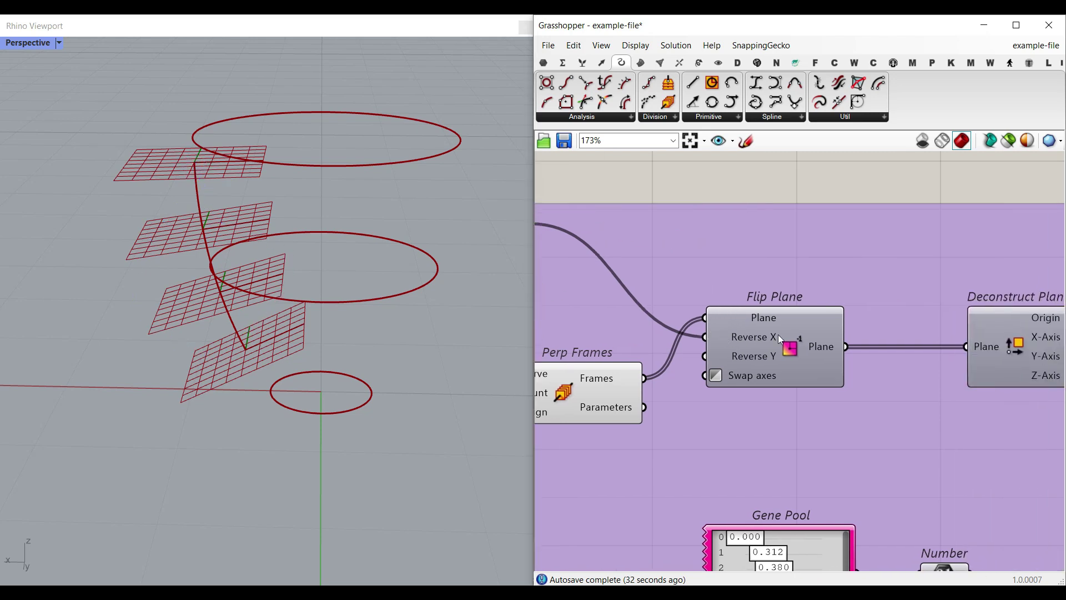
click(602, 62)
click(666, 117)
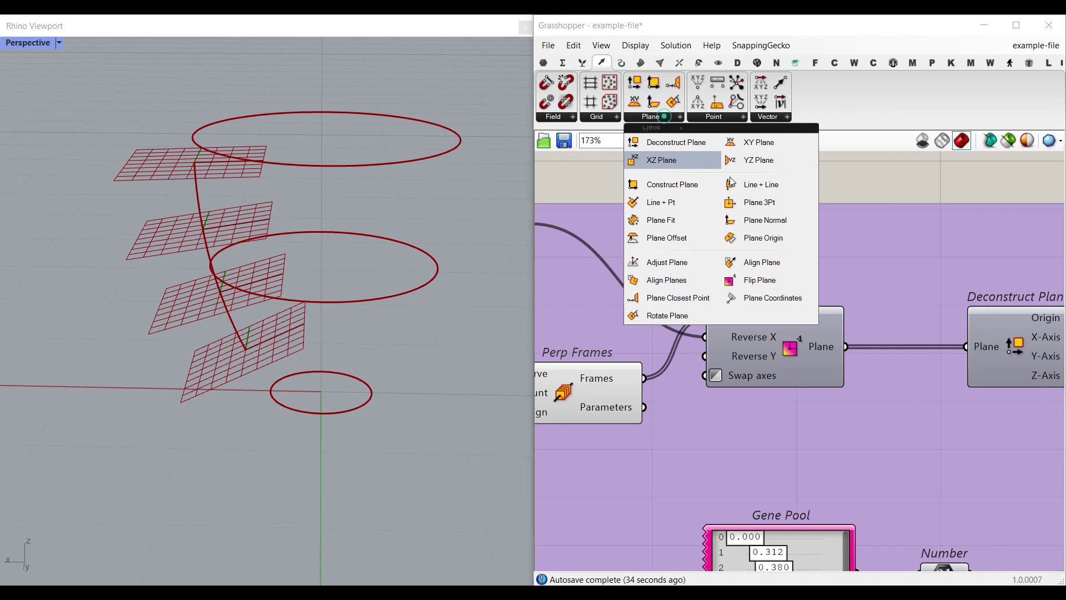
Turn on the preview of the Flip Plane component and turn off the preview of the Perp Frames component.
right_click(781, 336)
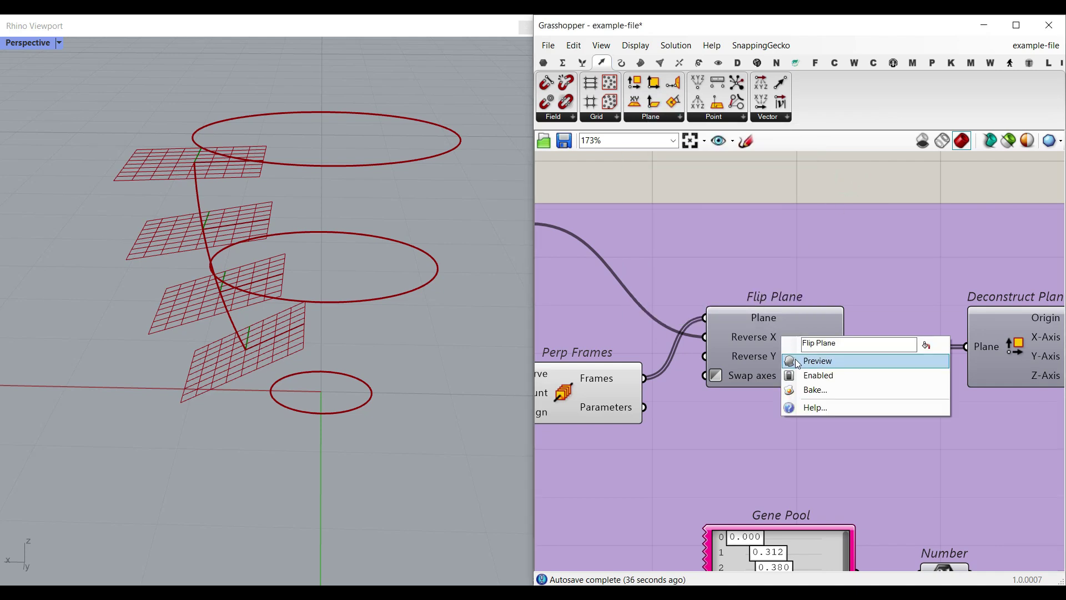
click(797, 361)
right_click(562, 389)
click(579, 412)
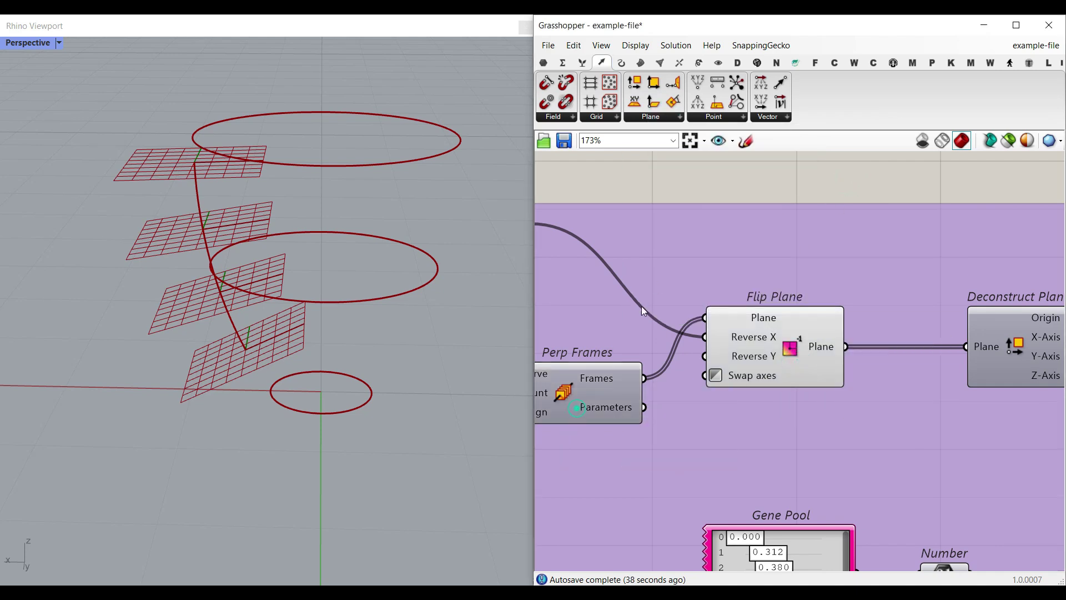
Try reversing the frames with the Flip Handle toggle and return it to False.
double_click(691, 260)
scroll(228, 244, up, 5)
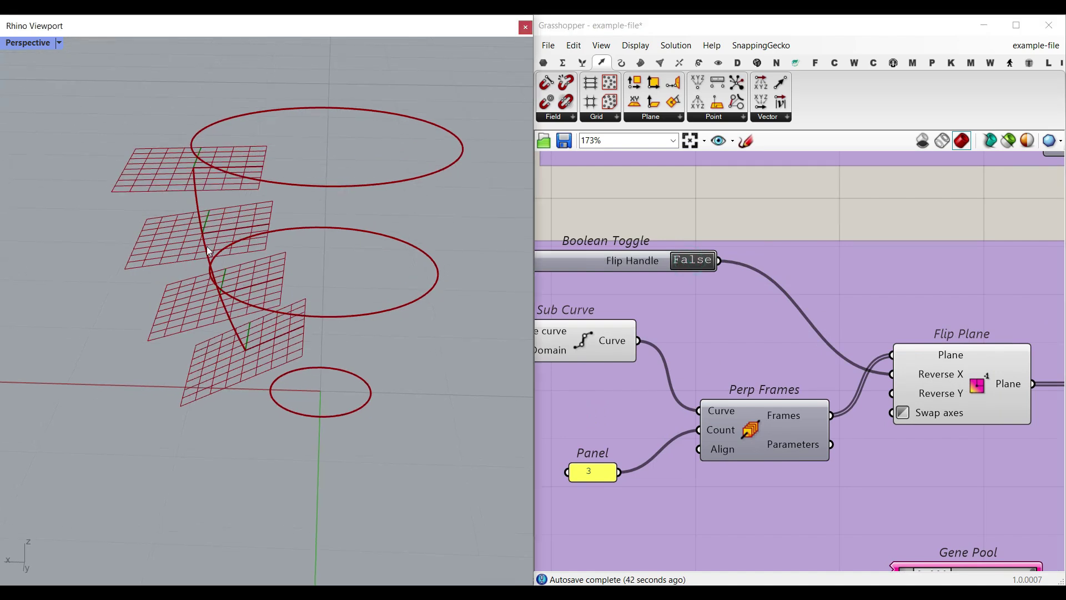
click(700, 265)
double_click(699, 262)
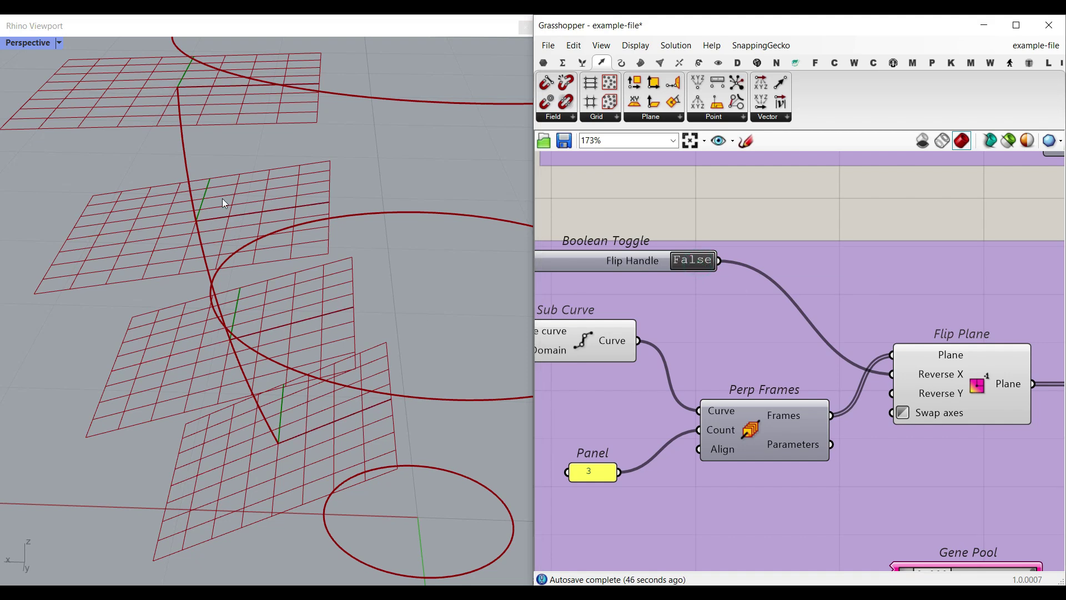
Turn on the preview of the Deconstruct Plane component to show the origin points of the frames.
right_drag(873, 279, 712, 292)
scroll(734, 257, down, 2)
scroll(827, 336, up, 3)
scroll(822, 336, down, 1)
scroll(786, 332, up, 2)
right_click(786, 330)
click(813, 355)
scroll(614, 321, left, 4)
right_click(621, 316)
scroll(871, 305, right, 3)
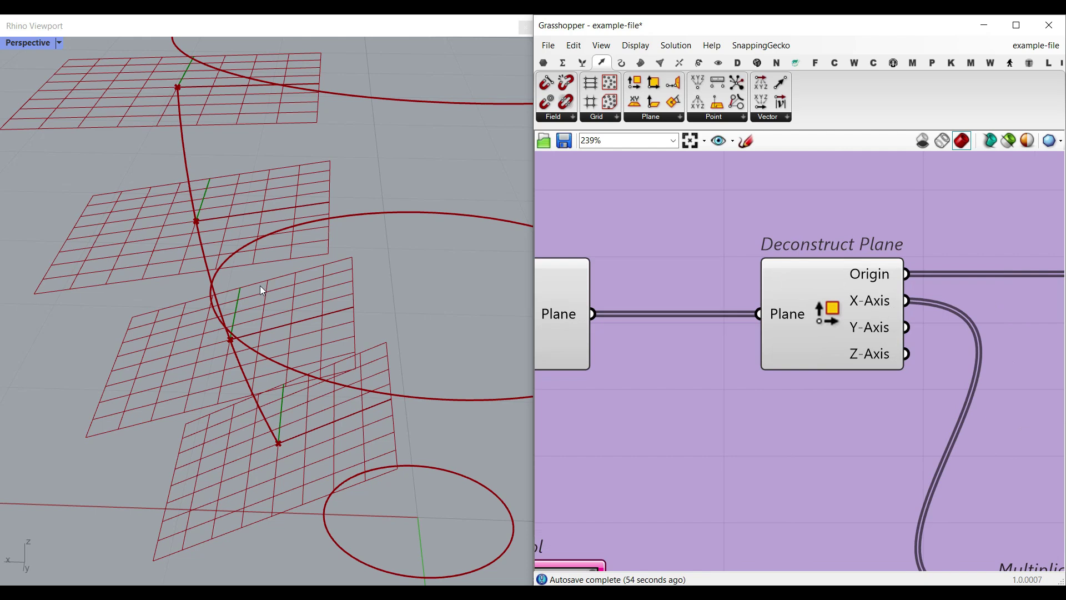
Turn on the preview of the Move component to show the origin points offset along the frames' X-axes.
scroll(788, 299, down, 3)
scroll(889, 261, up, 3)
right_click(890, 262)
click(905, 287)
scroll(957, 310, left, 4)
scroll(957, 310, down, 3)
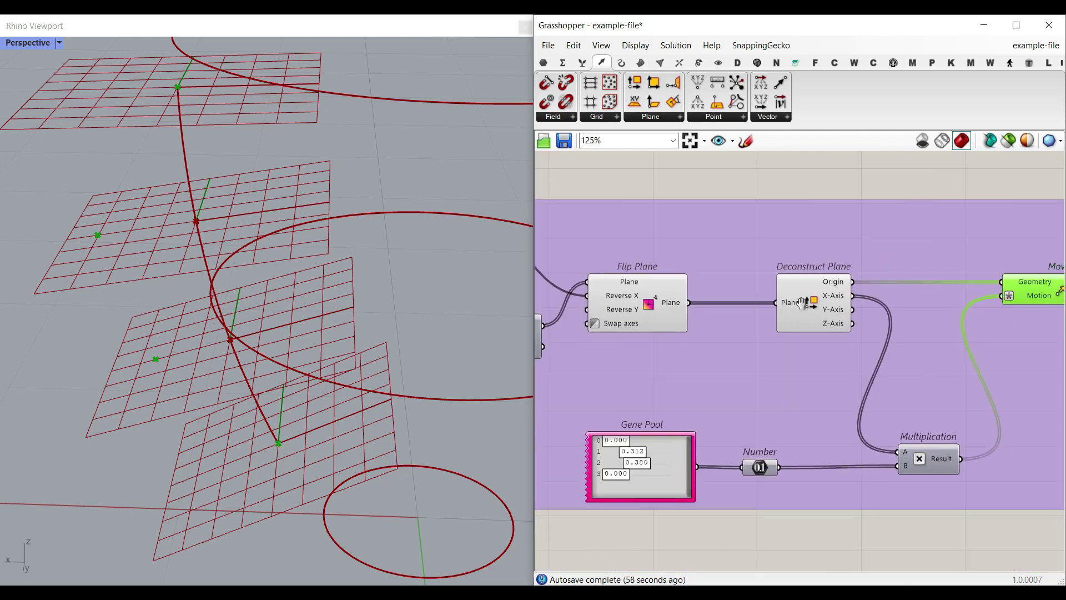
scroll(849, 303, up, 2)
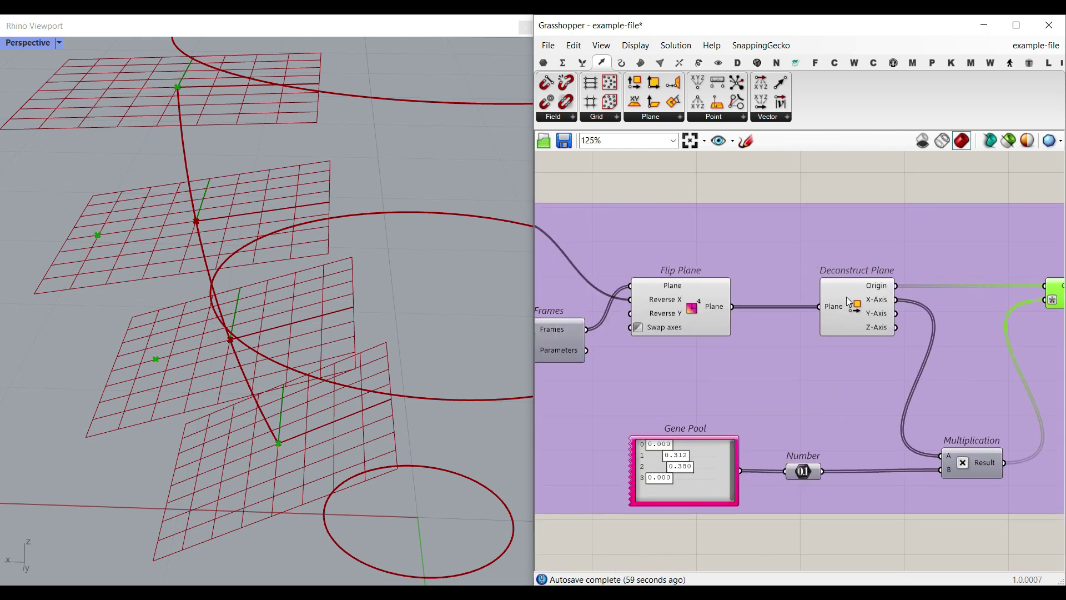
Hide the Flip Plane and Deconstruct Plane previews and set gene 1 of the Gene Pool to 0.482.
click(712, 324)
right_drag(981, 351, 844, 325)
right_drag(652, 407, 738, 397)
scroll(639, 417, up, 4)
drag(614, 421, 638, 425)
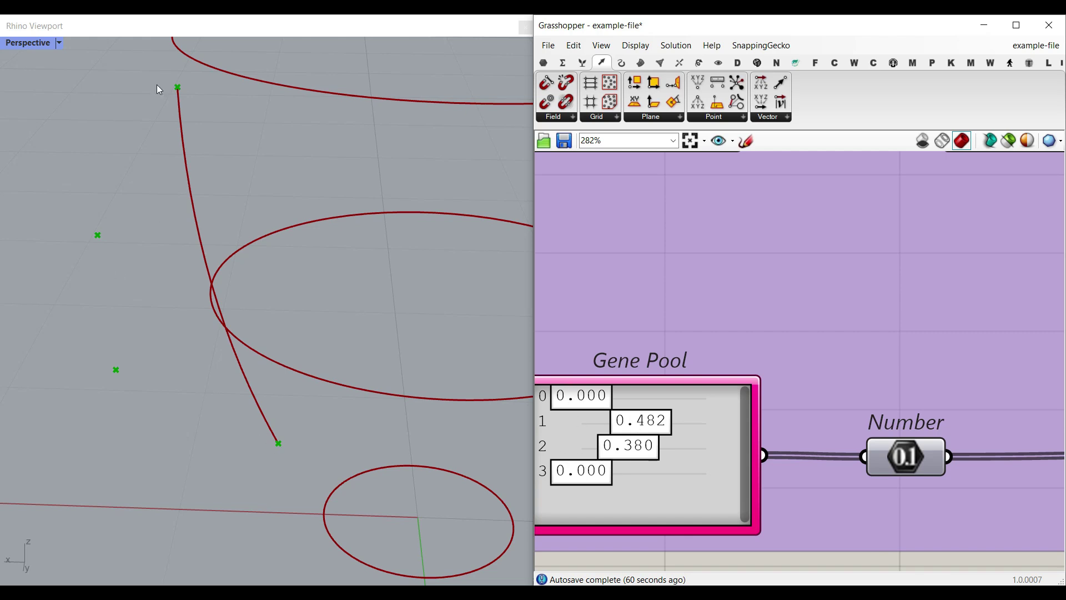
Set the domain start slider to 0.00 and the domain end slider to 1.00 to extend the sub curve over the full edge.
right_drag(660, 410, 719, 404)
scroll(718, 404, down, 2)
right_drag(615, 321, 826, 369)
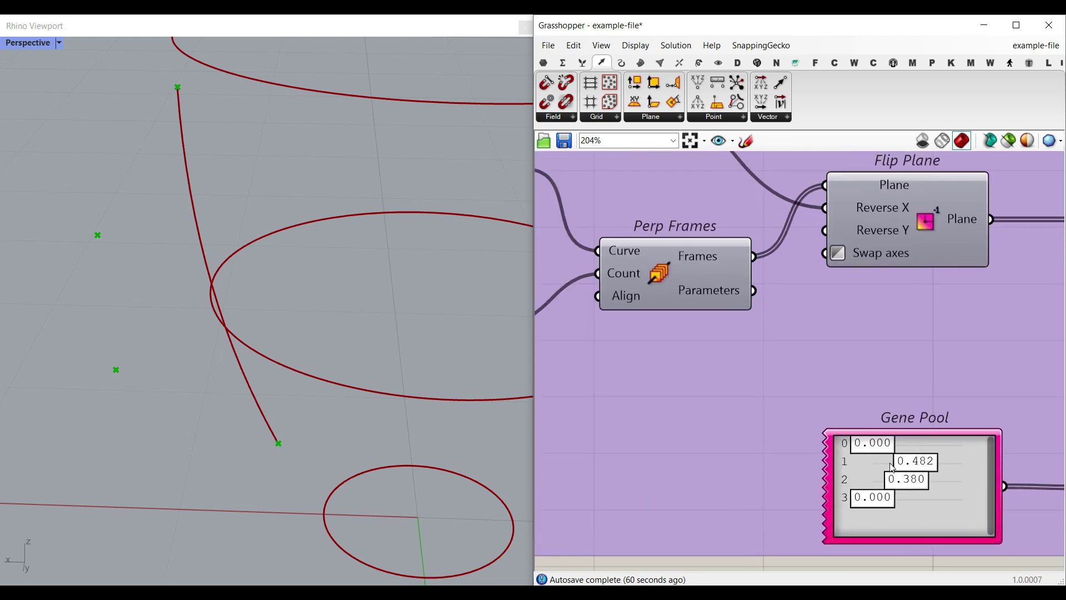
scroll(728, 284, down, 4)
scroll(728, 286, up, 3)
right_drag(591, 240, 886, 309)
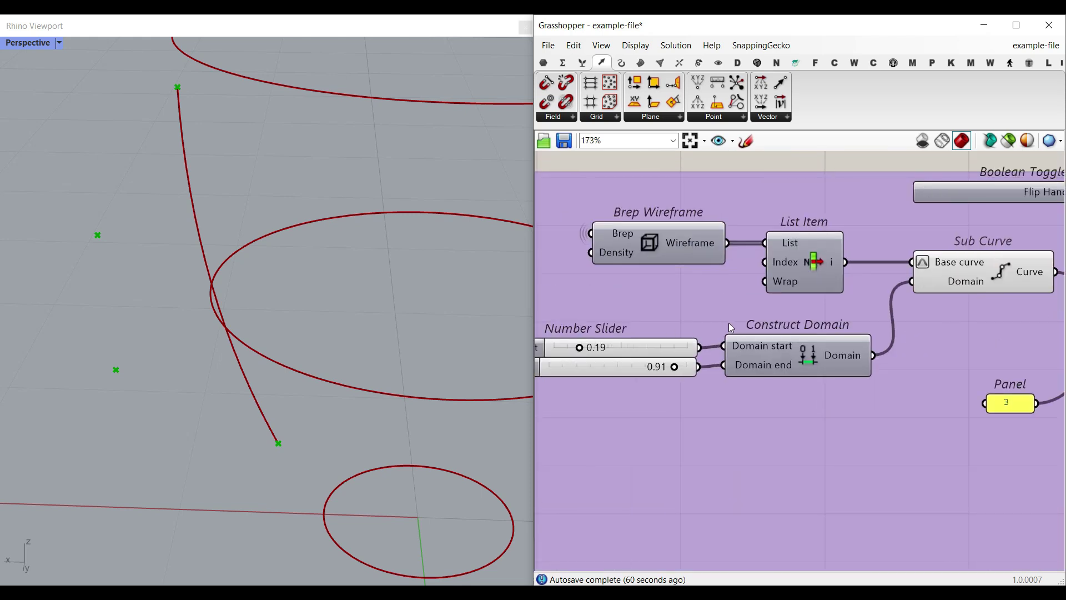
scroll(566, 359, up, 4)
drag(603, 342, 555, 339)
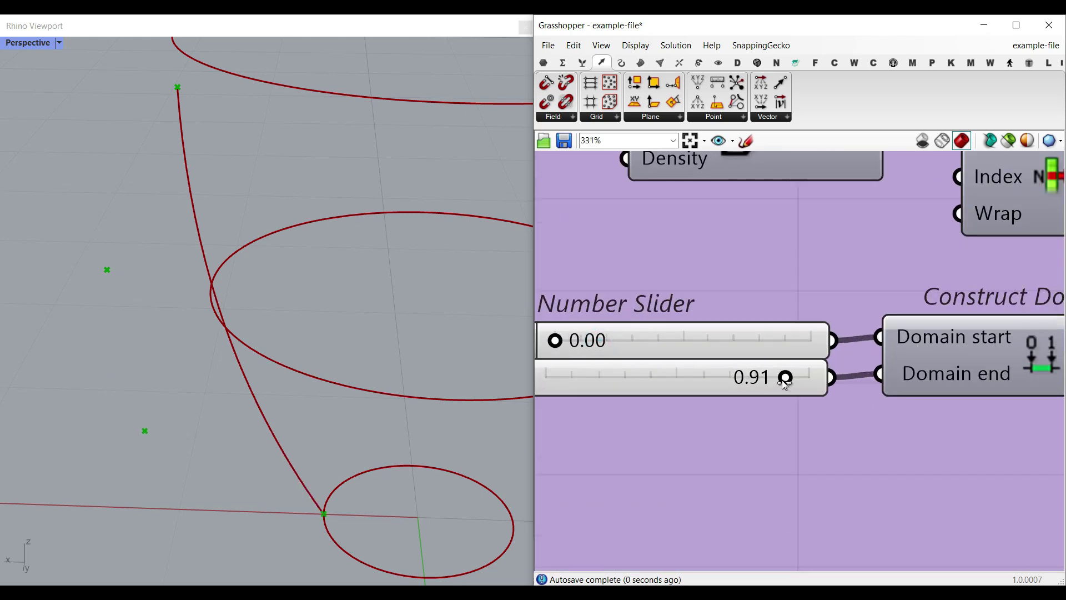
drag(786, 376, 809, 377)
right_drag(216, 334, 224, 412)
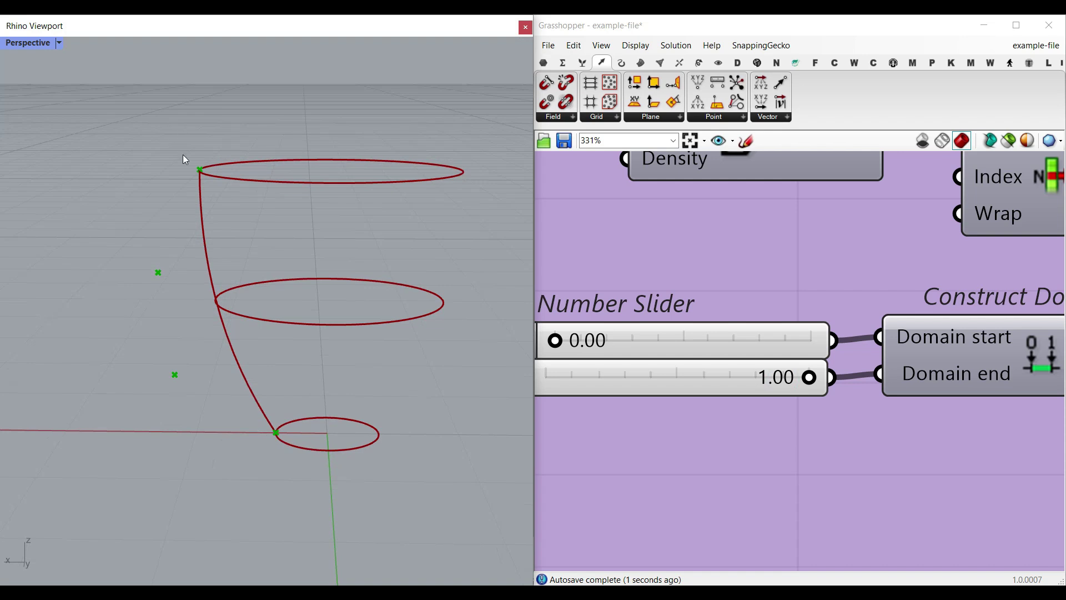
Turn on the preview of the Interpolate component to show the handle curve, and turn off the Move component's preview.
right_drag(863, 341, 769, 331)
scroll(769, 330, down, 10)
right_drag(923, 355, 784, 345)
scroll(783, 344, up, 7)
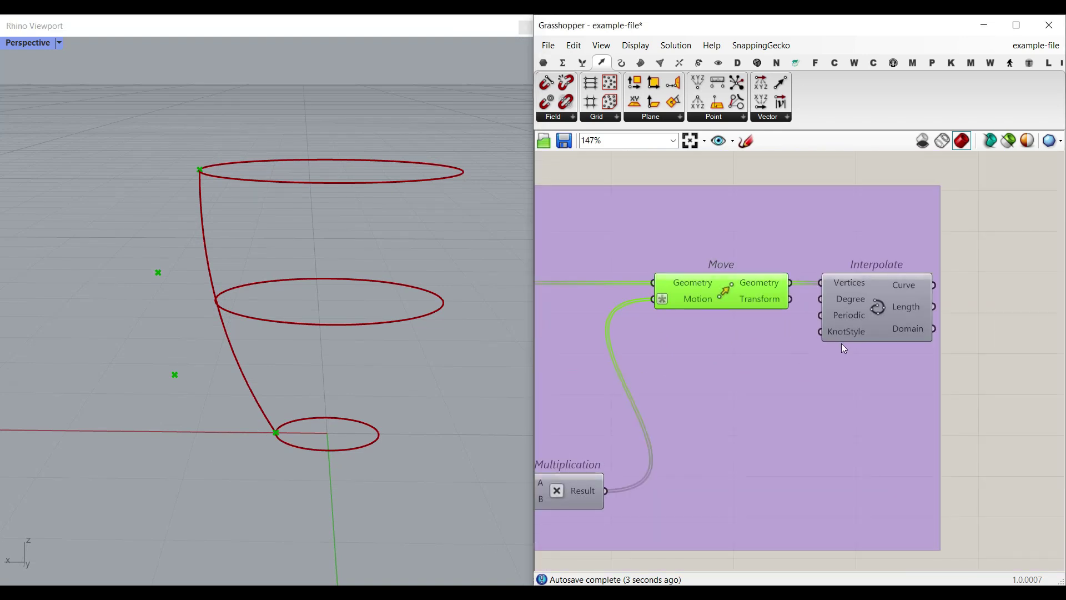
right_click(878, 304)
click(897, 330)
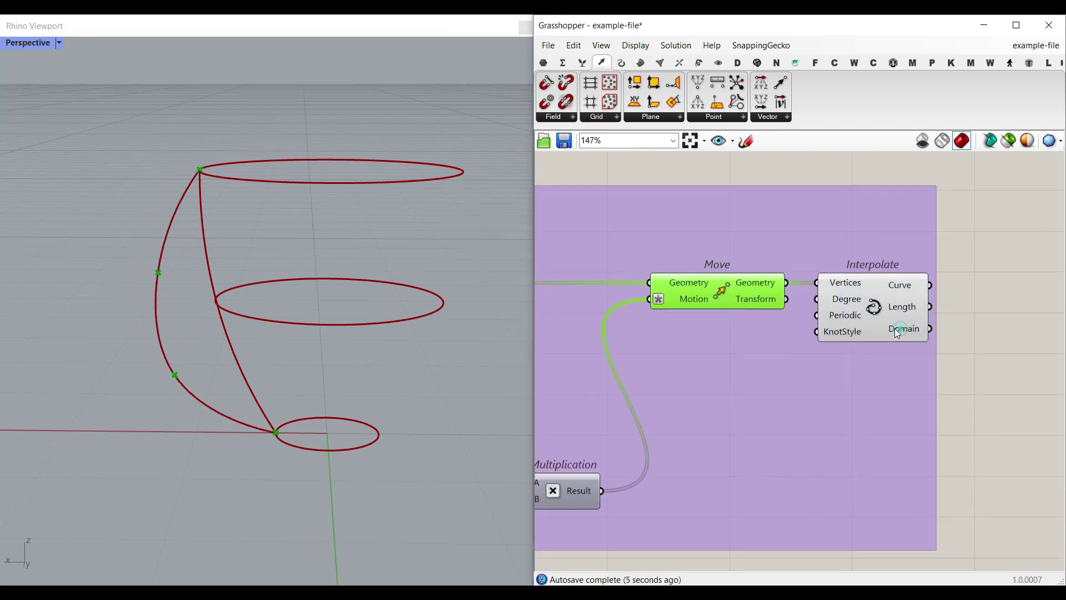
right_click(723, 286)
click(757, 307)
right_drag(333, 311, 248, 176)
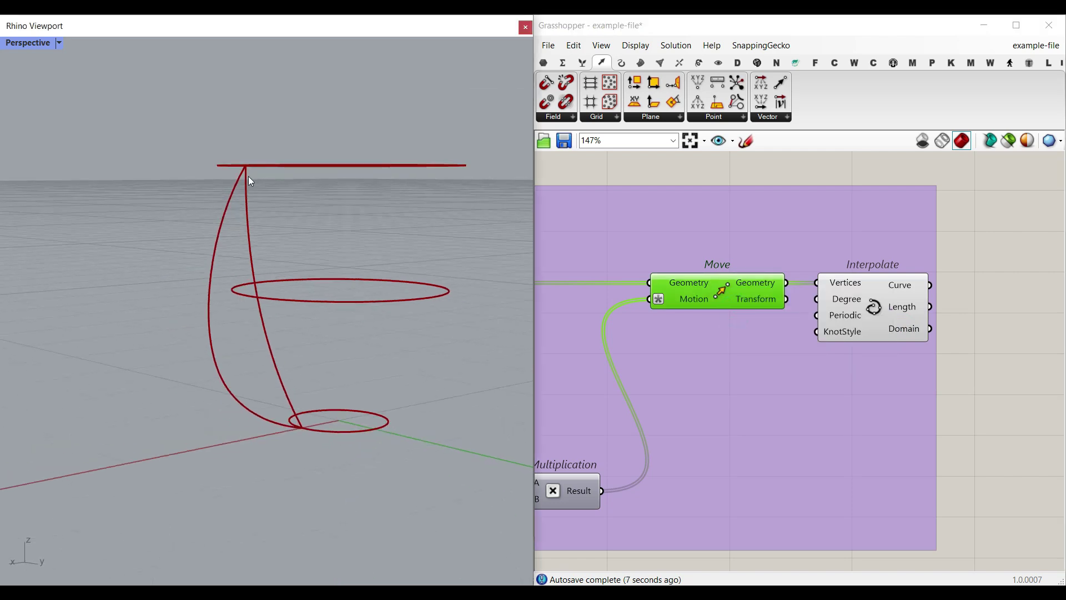
Set the domain start to 0.14 and the domain end to 0.92 to shorten the handle along the cup edge.
right_drag(743, 335, 1054, 336)
scroll(1054, 336, down, 4)
scroll(601, 312, up, 3)
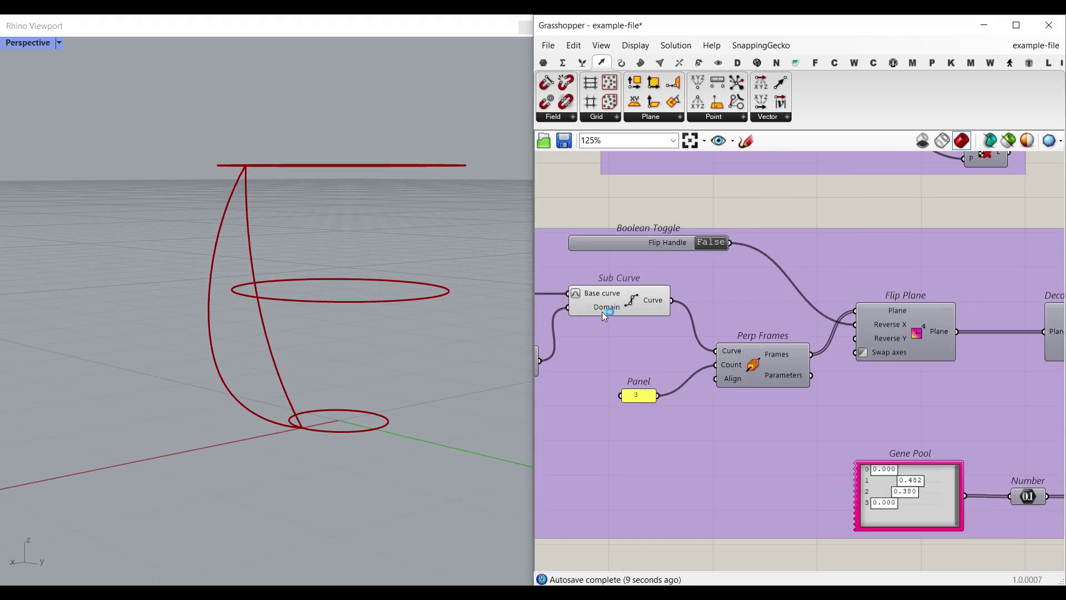
right_drag(602, 312, 875, 322)
scroll(635, 357, up, 3)
drag(543, 378, 567, 374)
mouse_move(725, 407)
mouse_down()
mouse_move(697, 407)
mouse_move(709, 407)
mouse_up()
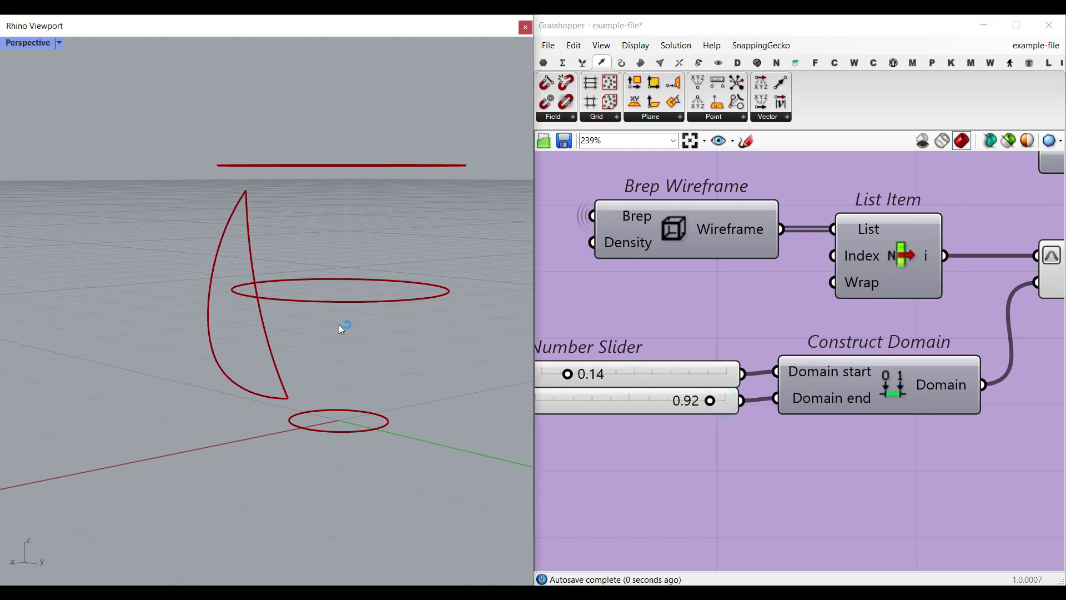
right_drag(341, 325, 509, 310)
Test the handle curve's direction with the Flip Handle toggle, leaving the toggle at False.
scroll(825, 301, down, 6)
scroll(825, 300, up, 3)
click(779, 279)
click(781, 281)
right_drag(278, 329, 522, 333)
Select the Interpolate component to highlight the handle curve and turn off the preview of the Sub Curve component.
scroll(901, 341, down, 1)
right_drag(1032, 348, 689, 344)
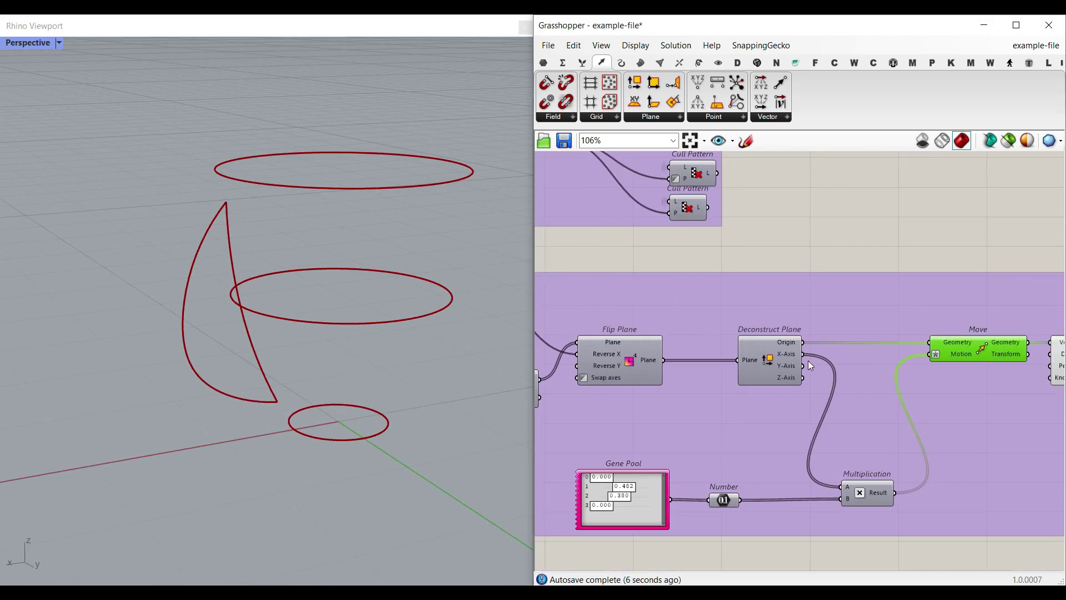
right_drag(975, 364, 746, 364)
click(876, 362)
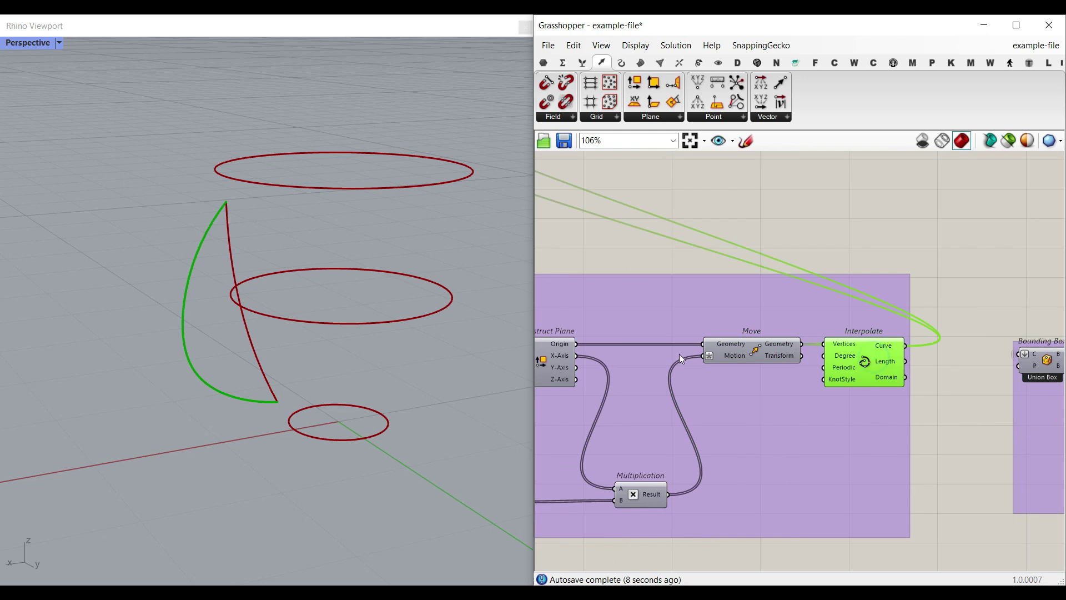
right_drag(678, 355, 924, 353)
right_drag(616, 352, 861, 358)
right_click(653, 339)
click(662, 360)
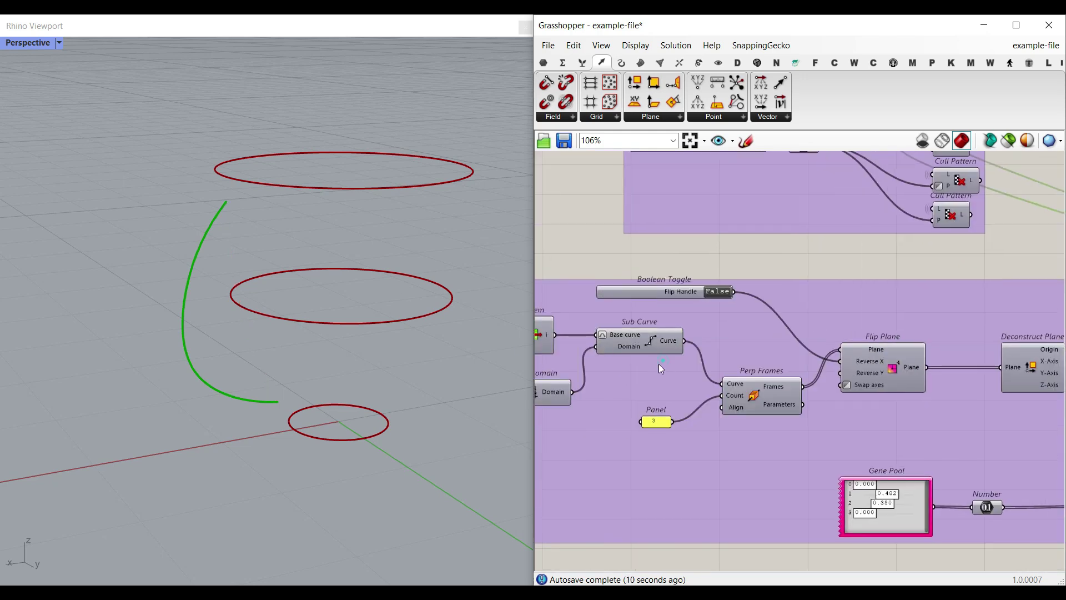
Examine the volume group below the handle definition, including the Curves input of the Curve To Volume component.
scroll(682, 334, down, 7)
right_drag(547, 354, 715, 347)
scroll(715, 371, up, 9)
scroll(847, 366, down, 6)
right_drag(1005, 352, 749, 363)
right_drag(1009, 373, 692, 336)
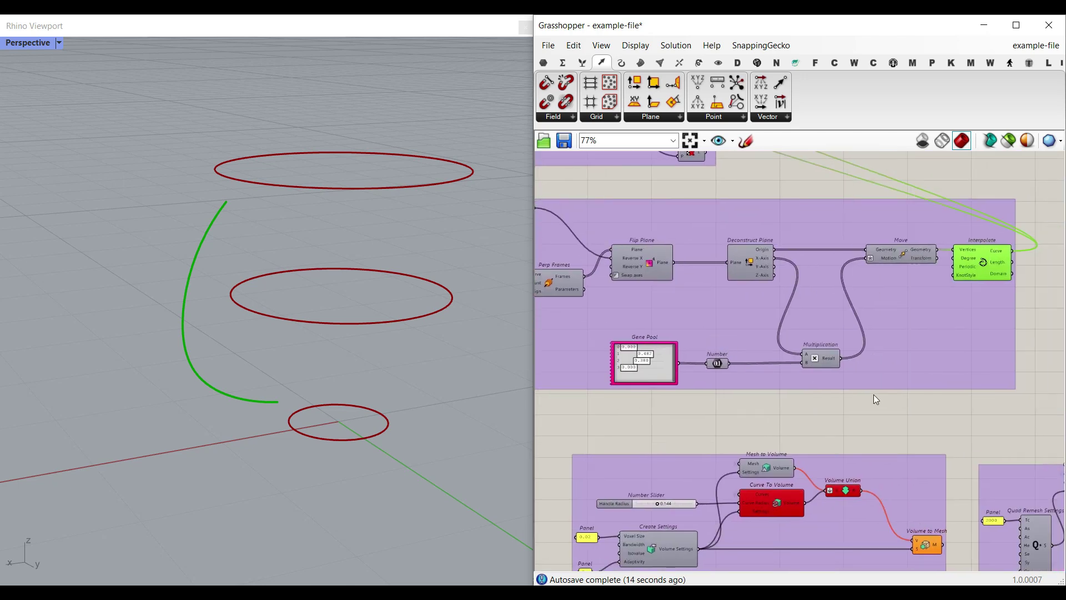
scroll(874, 399, down, 2)
scroll(705, 392, up, 5)
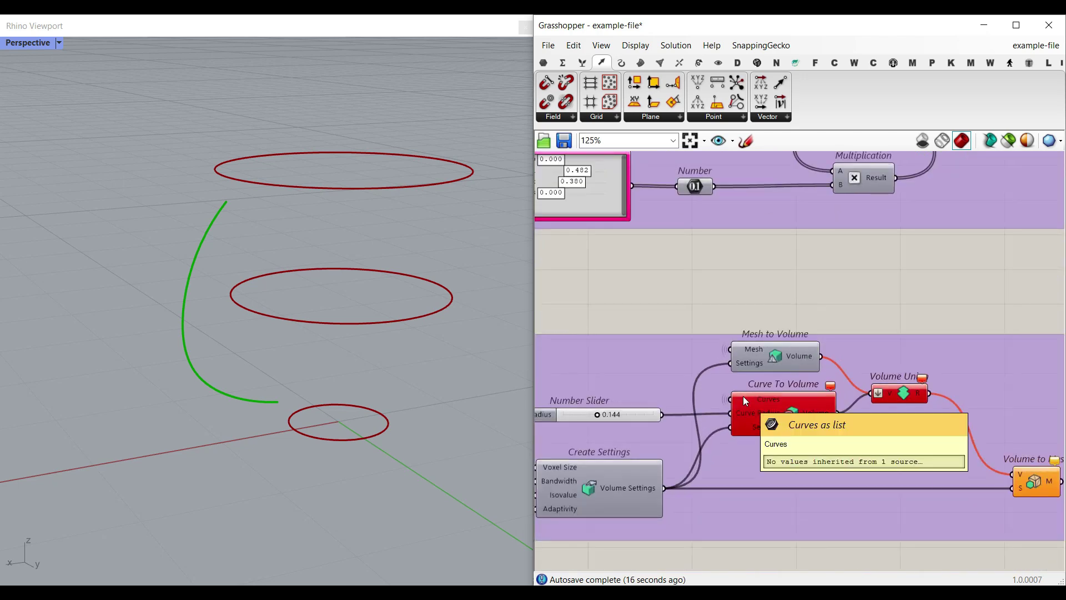
Examine the Create Mesh? toggle and how its Boolean value drives the four Cull Pattern components.
scroll(742, 395, down, 1)
scroll(764, 378, down, 8)
right_drag(717, 253, 758, 361)
scroll(756, 361, up, 10)
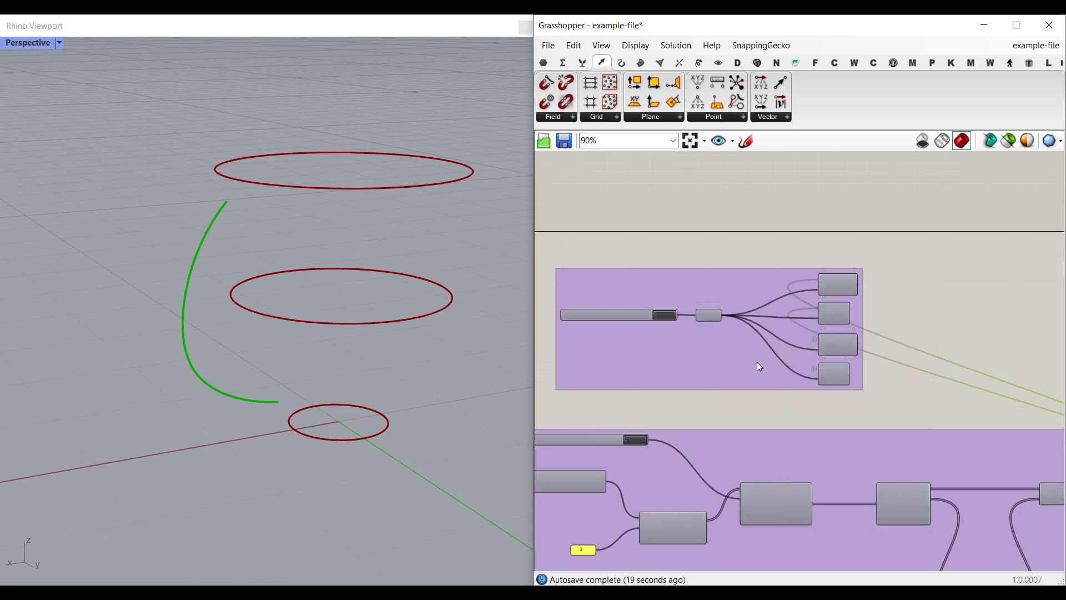
right_drag(615, 317, 728, 339)
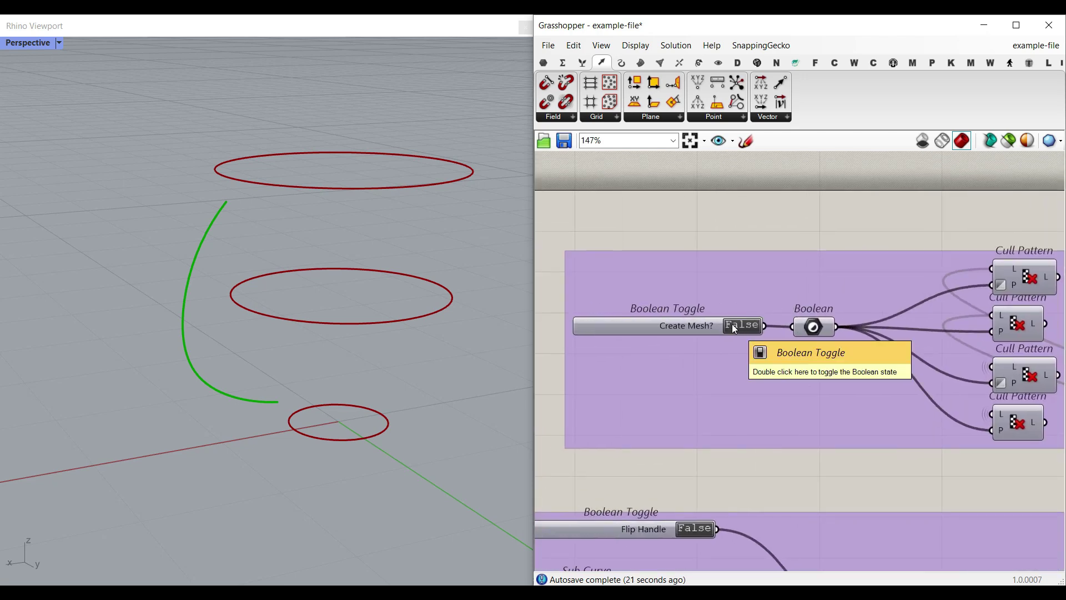
right_drag(921, 356, 720, 311)
scroll(805, 315, down, 2)
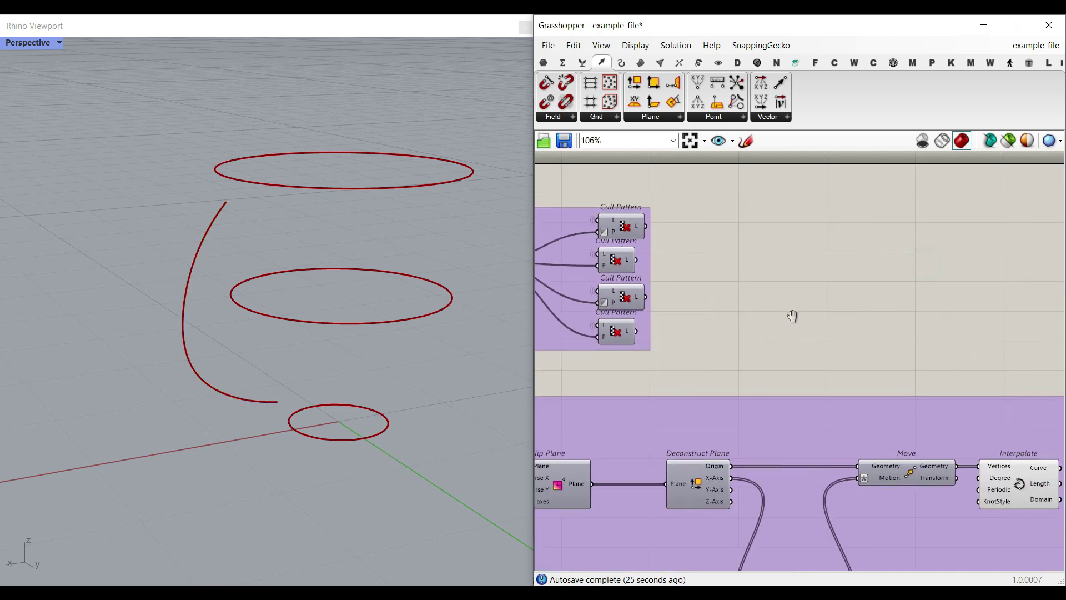
scroll(607, 241, up, 4)
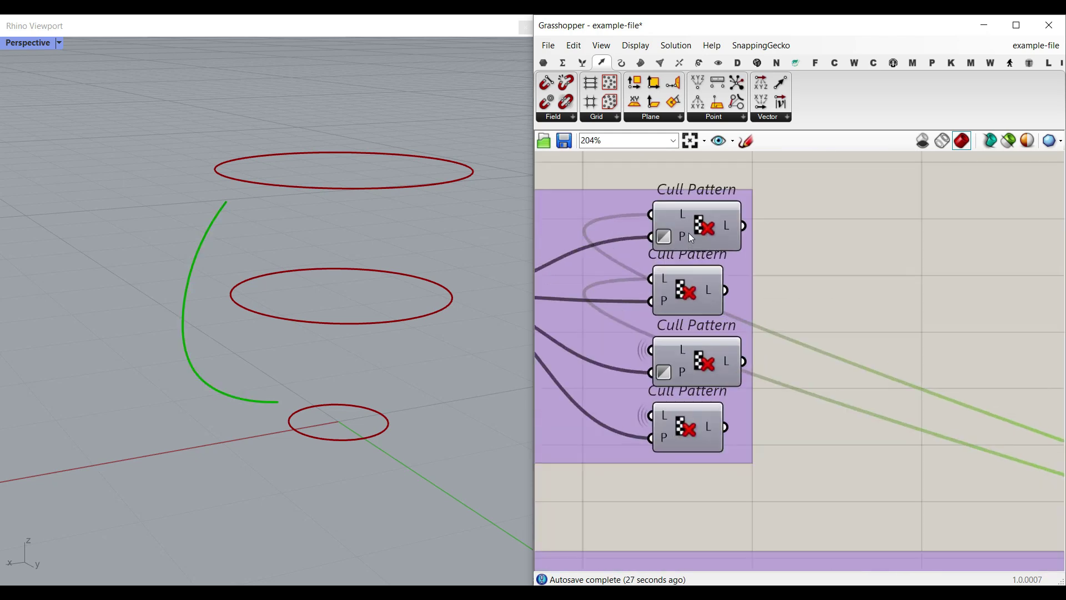
mouse_move(676, 241)
Follow the wires between the Interpolate and Cull Pattern components and look over the Bounding Box and Scale NU group.
scroll(700, 232, down, 4)
right_drag(932, 314, 780, 303)
right_drag(882, 334, 694, 293)
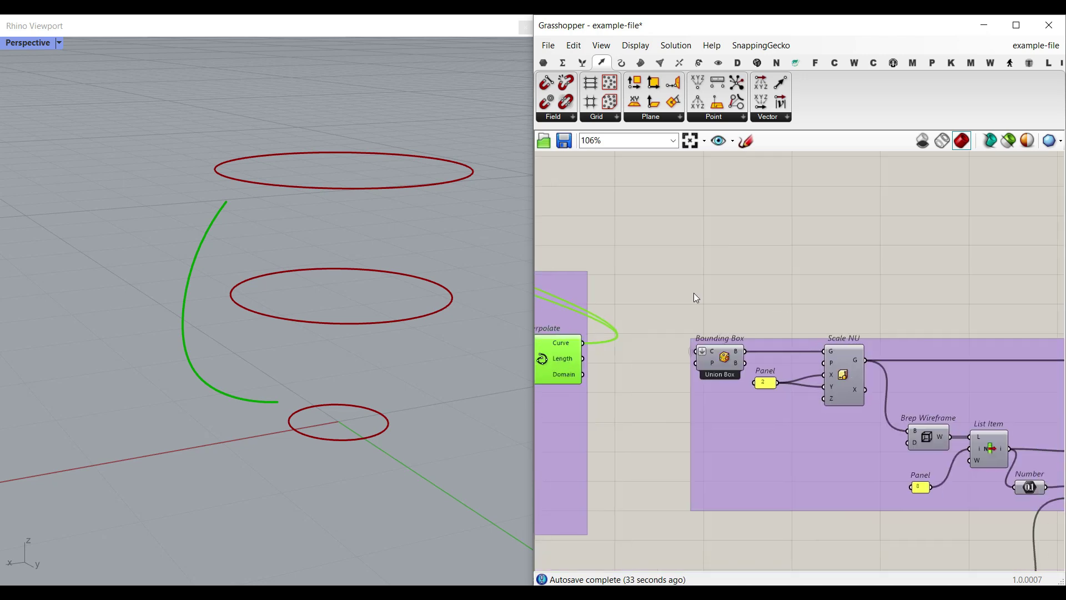
scroll(694, 298, down, 5)
scroll(913, 335, up, 1)
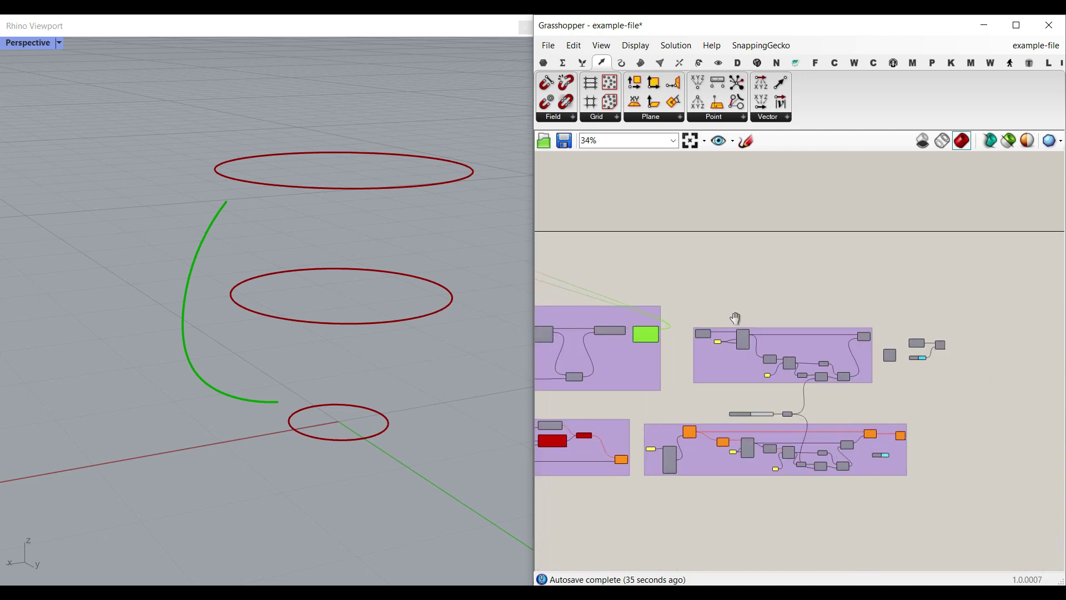
scroll(735, 317, up, 4)
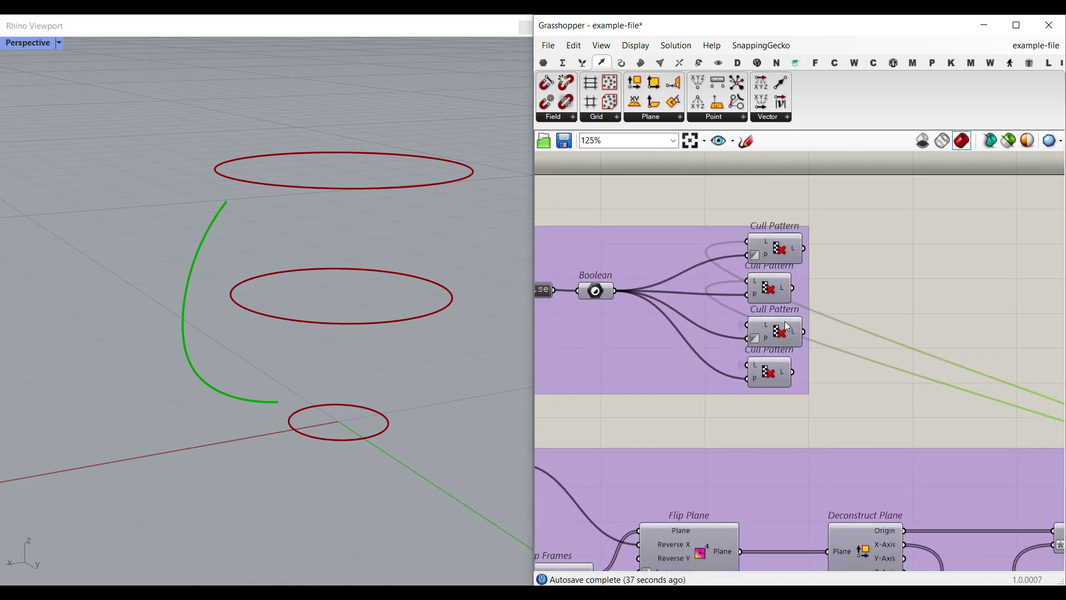
Select the third Cull Pattern component and trace its connections across the definition.
right_drag(821, 381, 821, 283)
click(777, 234)
scroll(719, 302, down, 5)
right_drag(638, 319, 836, 306)
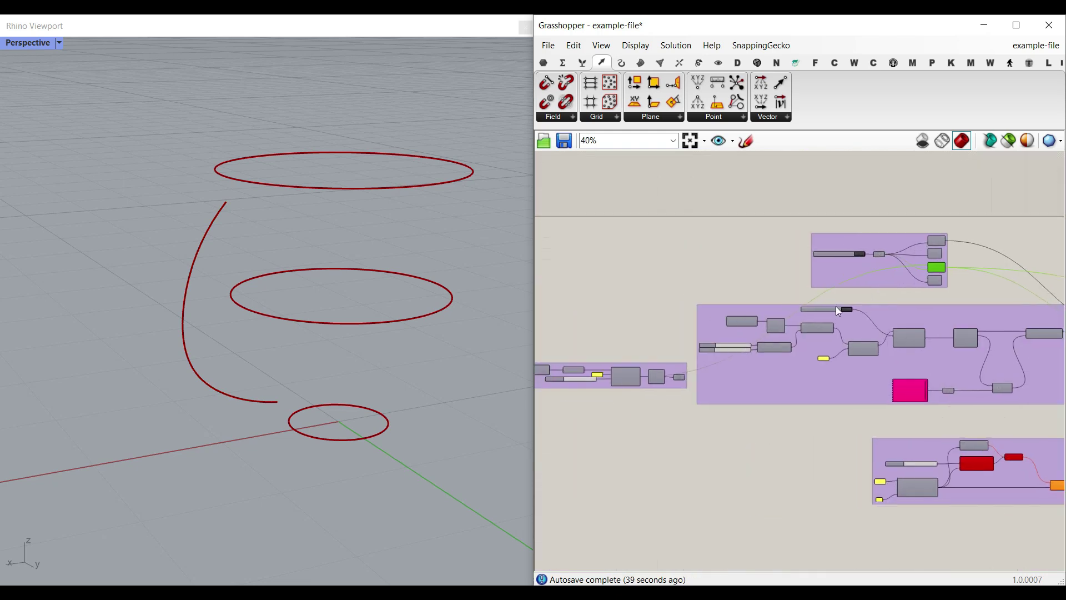
Trace the outputs of the Cull Pattern components driven by Create Mesh? into the Bounding Box and Scale NU group.
scroll(661, 368, up, 5)
right_drag(591, 378, 698, 369)
scroll(650, 350, down, 6)
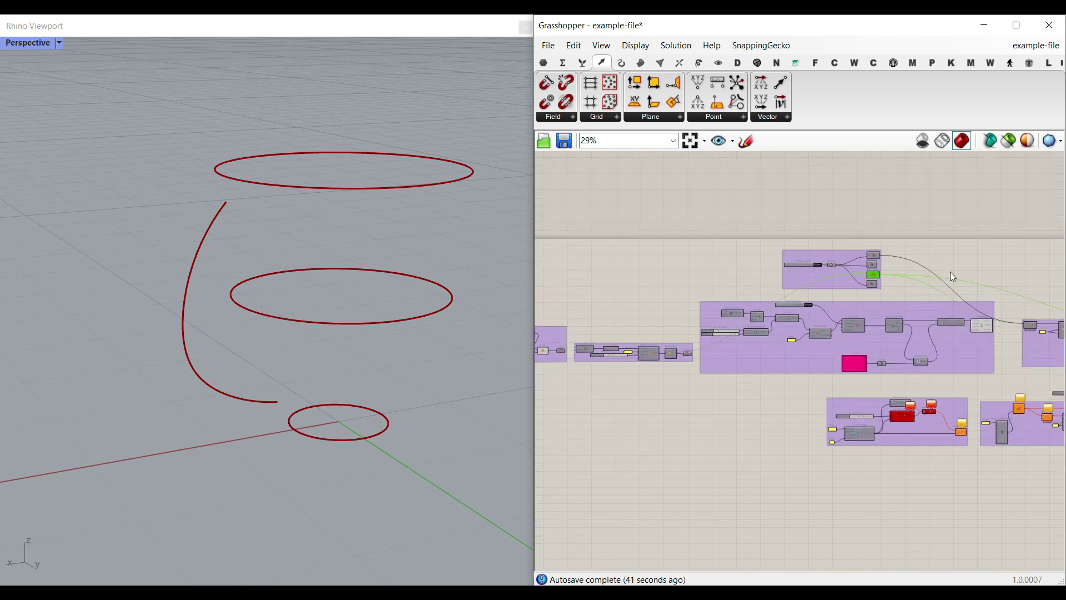
scroll(757, 298, up, 5)
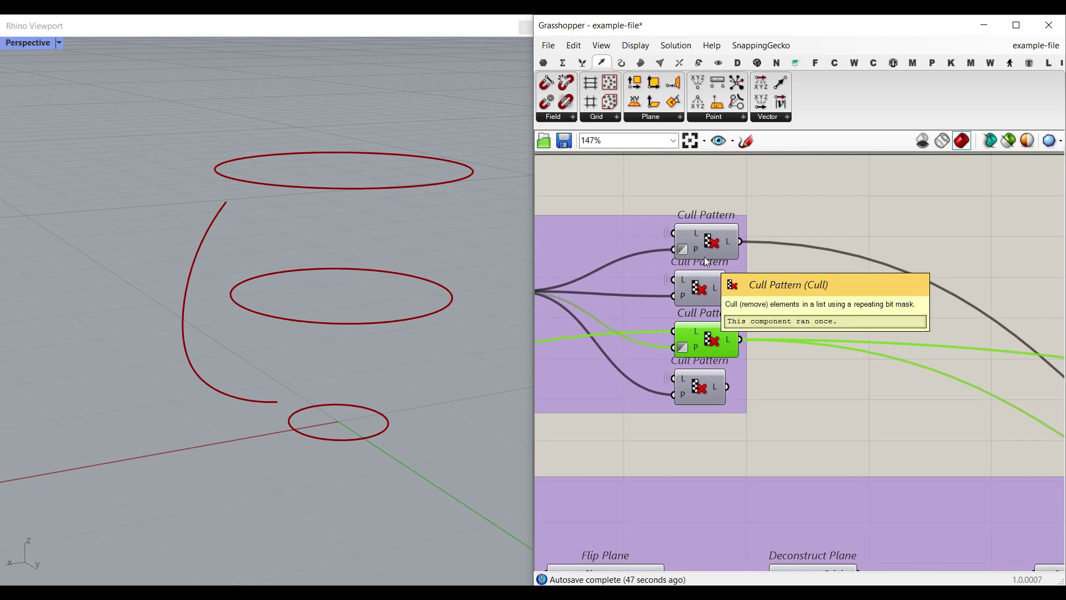
scroll(744, 306, down, 5)
scroll(683, 302, up, 2)
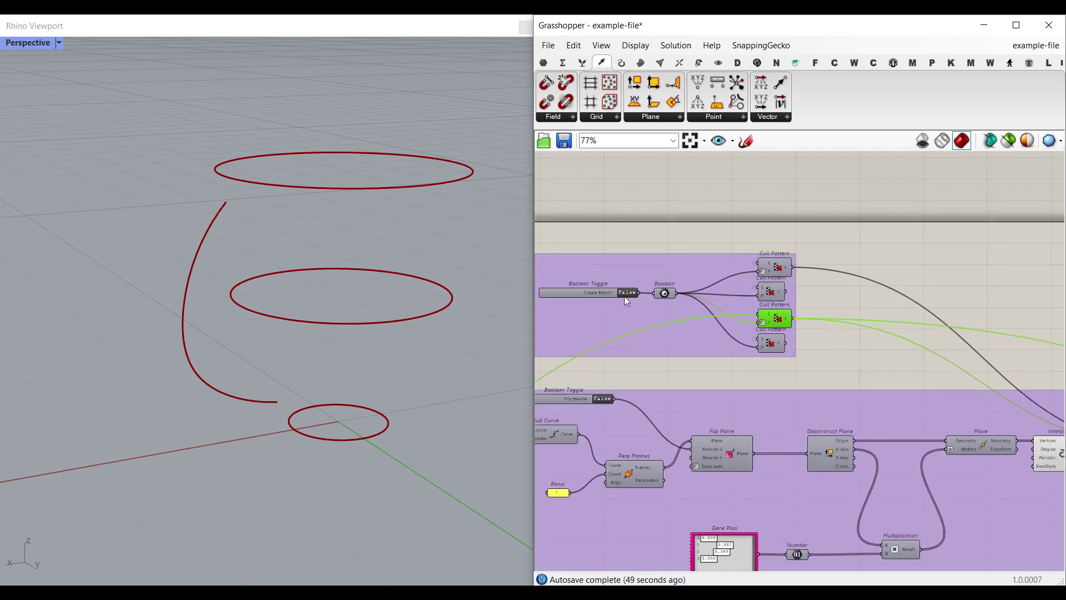
right_drag(939, 338, 575, 279)
right_drag(930, 367, 679, 295)
scroll(681, 295, down, 2)
drag(1019, 285, 540, 431)
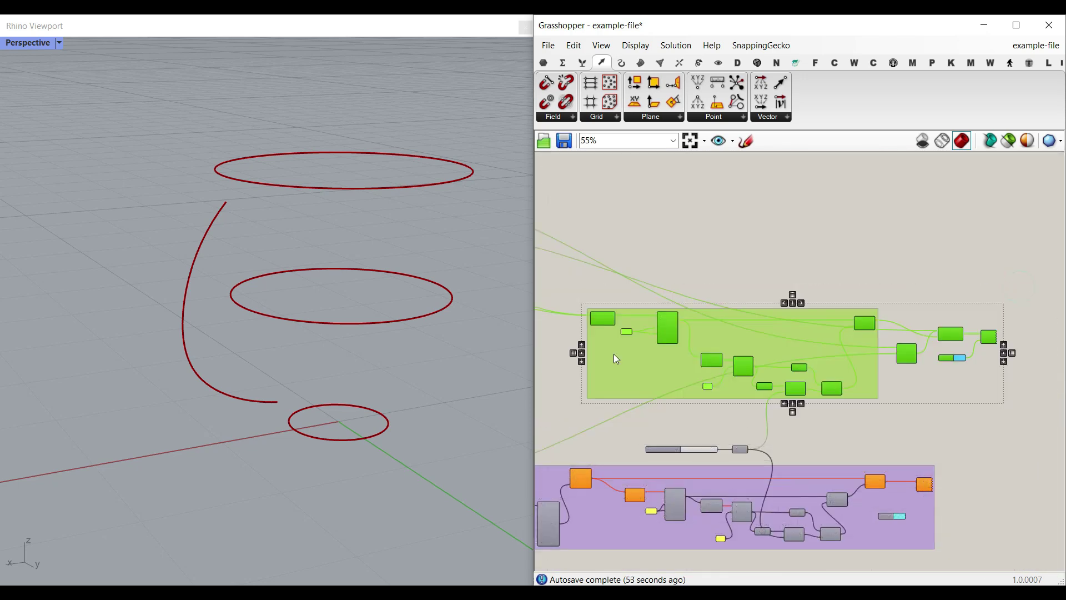
click(671, 241)
Turn on the previews of the Bounding Box and Scale NU components to compare the original and scaled boxes.
scroll(598, 323, up, 6)
right_click(619, 301)
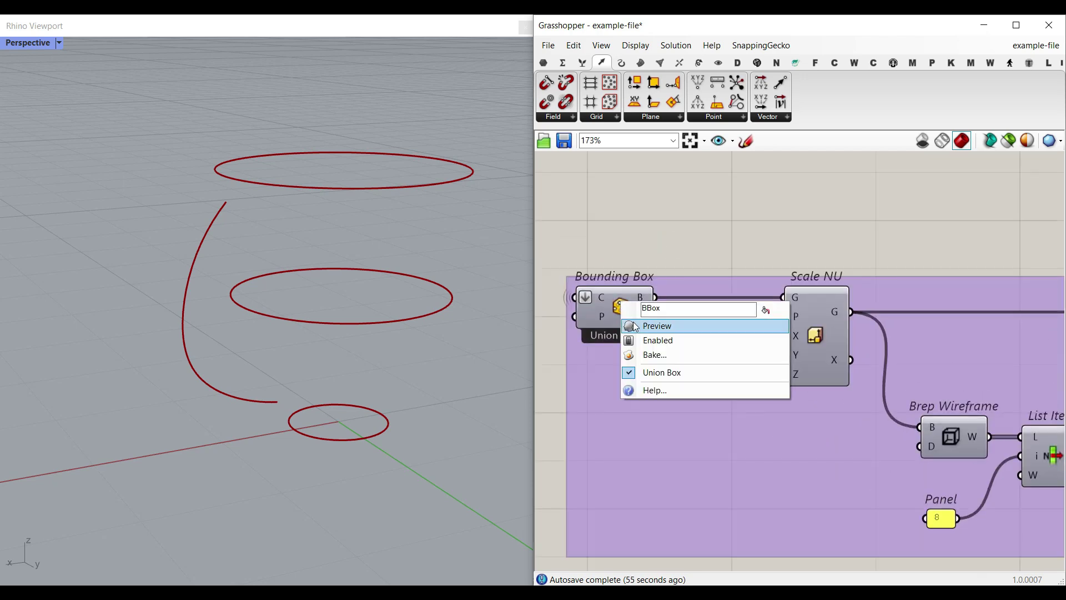
click(632, 321)
right_drag(657, 332, 554, 318)
right_click(713, 309)
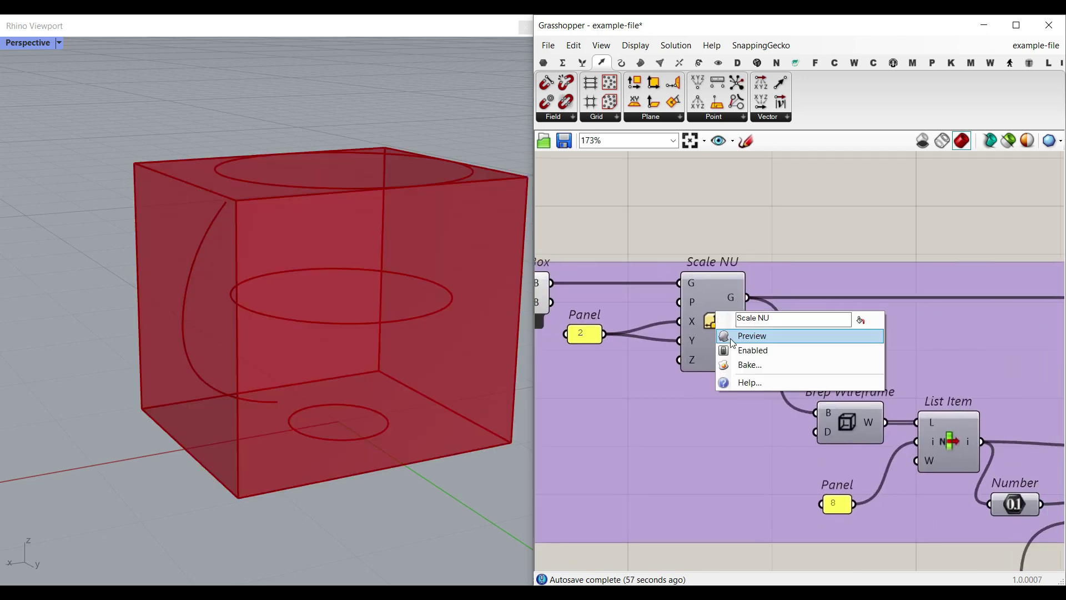
click(744, 336)
scroll(444, 312, down, 3)
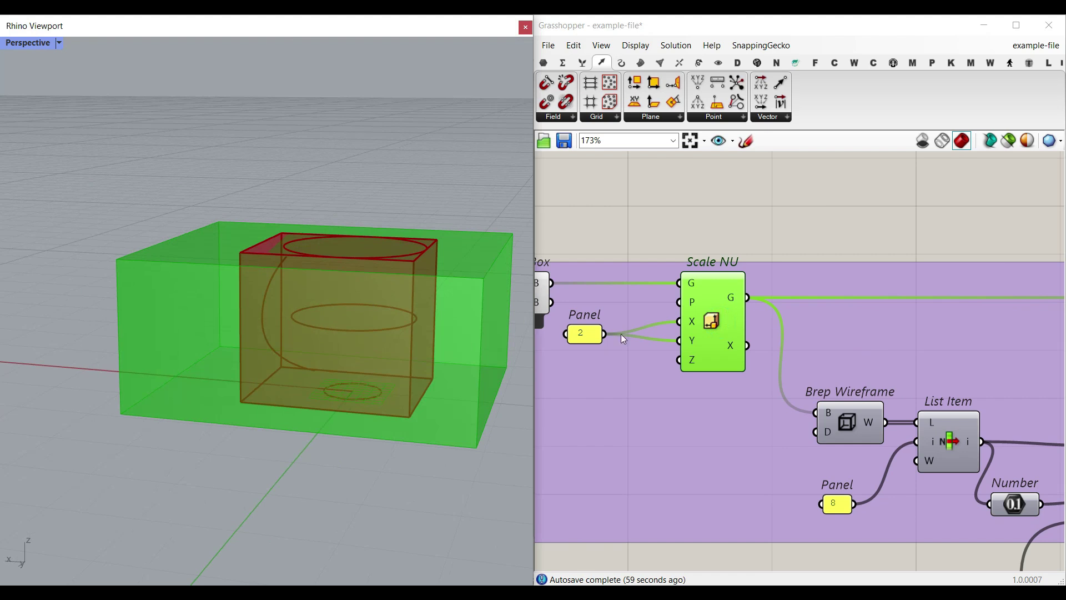
Turn off the previews of the Scale NU and Bounding Box components.
right_click(706, 311)
click(741, 337)
right_drag(664, 327, 758, 335)
right_click(612, 296)
click(626, 320)
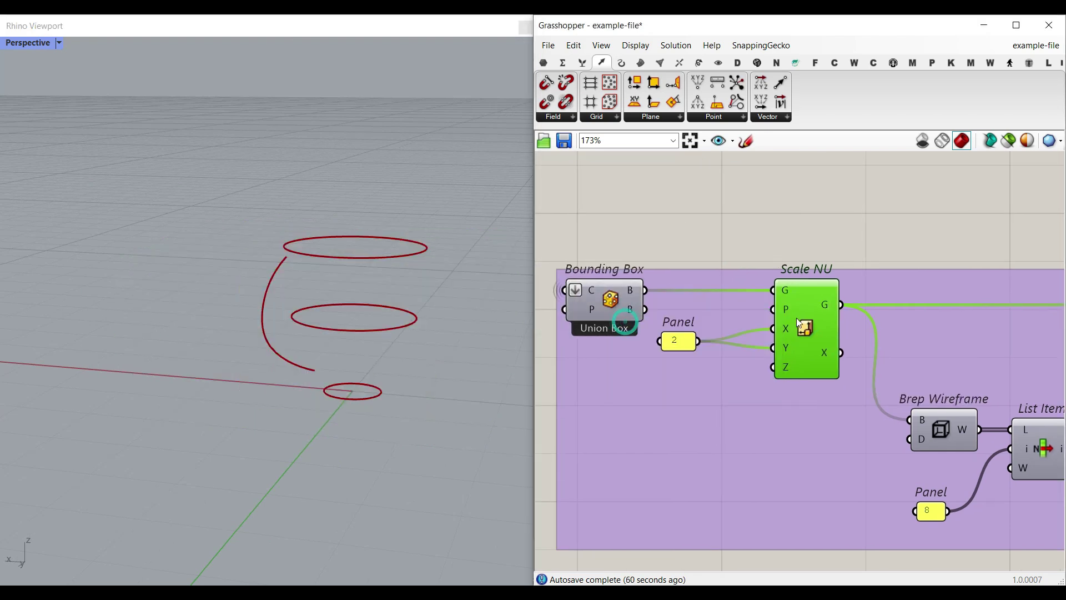
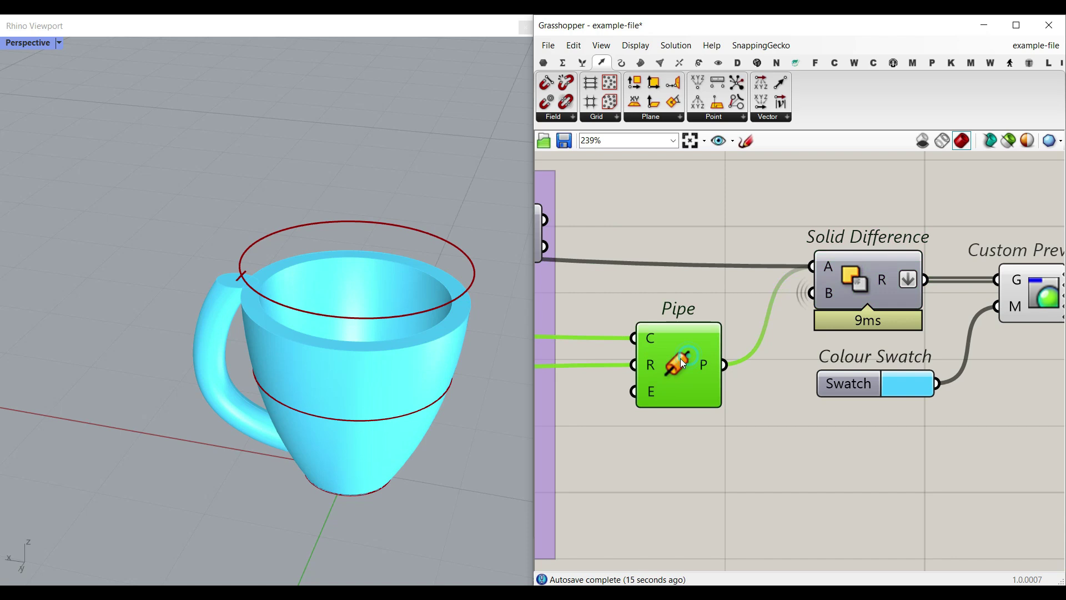
Preview the Pipe component to inspect the handle's upper end against the cup rim, and hide its preview again.
click(689, 366)
right_drag(364, 362, 269, 241)
scroll(268, 241, up, 5)
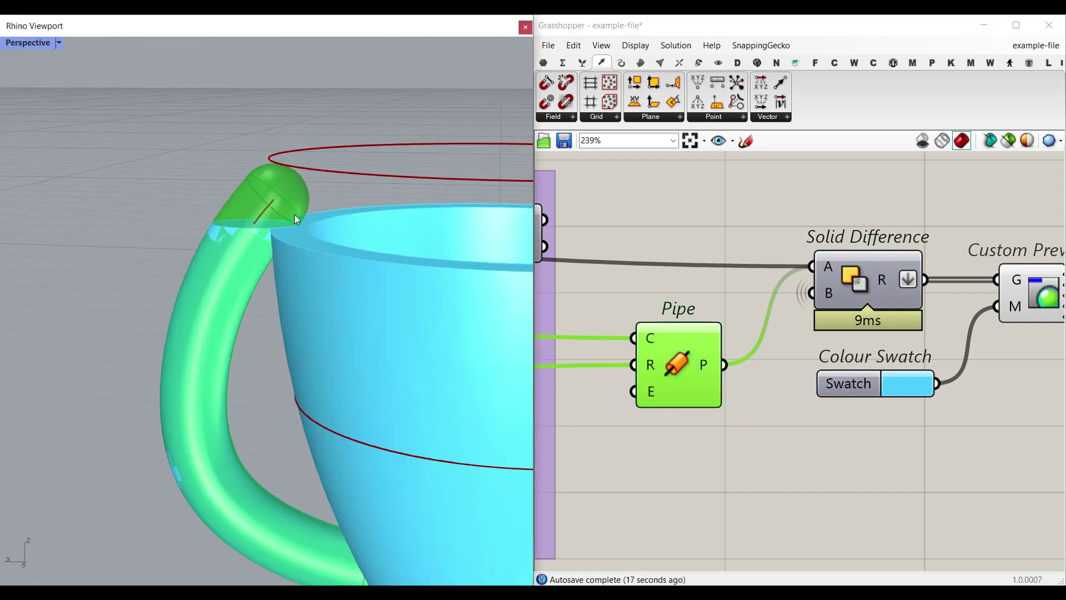
right_click(675, 349)
click(693, 377)
right_drag(936, 310, 765, 311)
scroll(252, 315, down, 6)
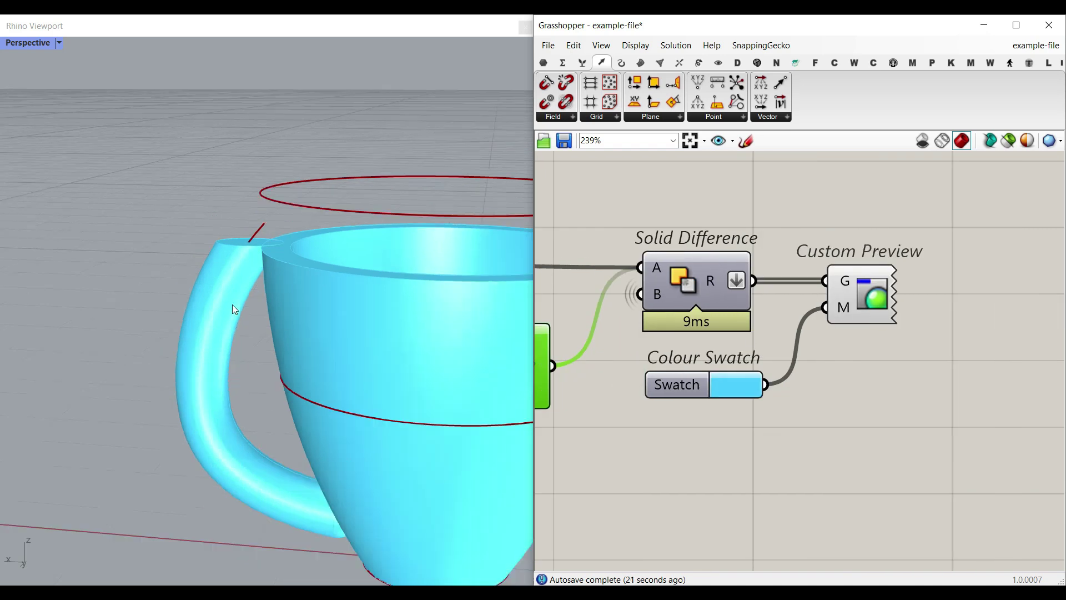
Set the Difference From Top slider to 0.81.
right_drag(680, 349, 852, 342)
scroll(852, 343, down, 5)
right_drag(732, 333, 926, 313)
right_click(726, 346)
click(737, 374)
right_drag(594, 389, 826, 388)
right_drag(626, 371, 690, 270)
scroll(972, 389, up, 8)
mouse_move(954, 384)
mouse_down()
mouse_move(911, 382)
mouse_move(935, 383)
mouse_up()
scroll(293, 347, up, 3)
scroll(835, 319, down, 10)
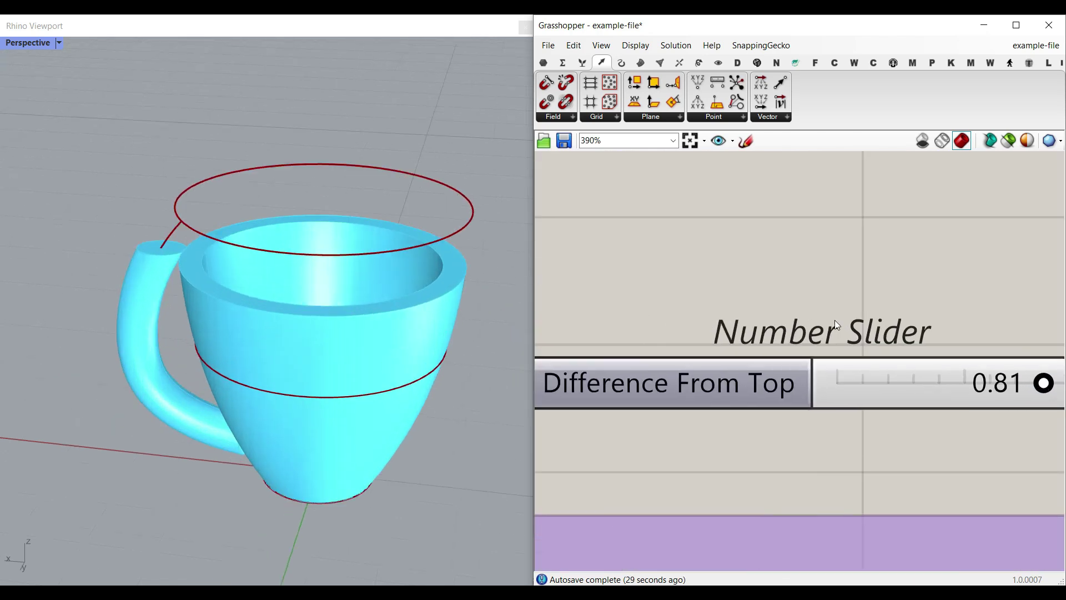
Set the slider feeding the Construct Domain component's Domain start to 0.00.
scroll(785, 307, up, 3)
scroll(661, 287, up, 6)
drag(597, 285, 541, 293)
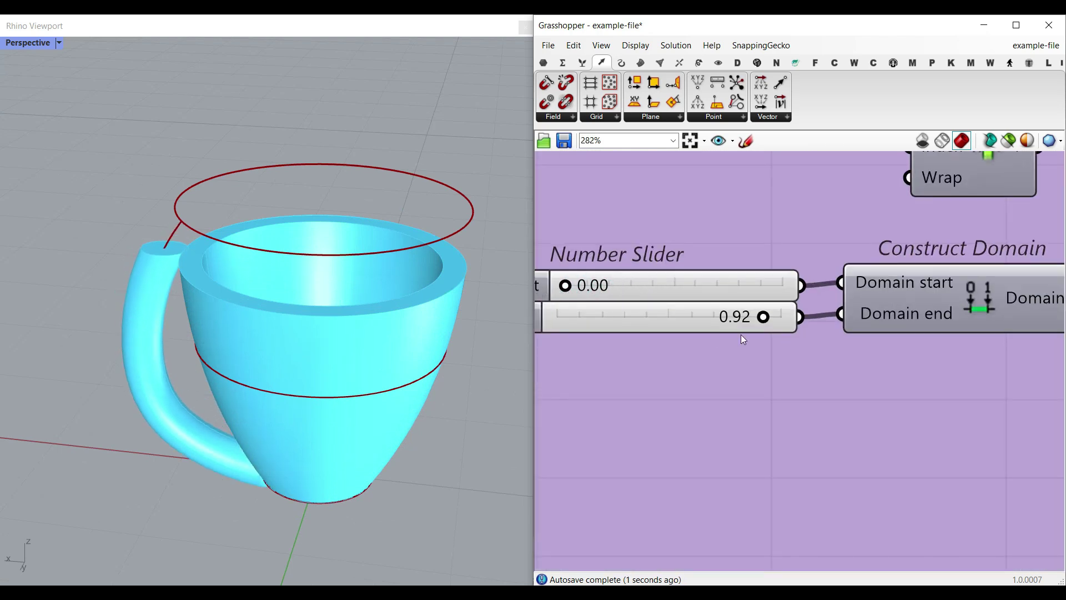
Switch the Create Mesh? toggle to True.
scroll(743, 338, down, 10)
scroll(920, 332, up, 3)
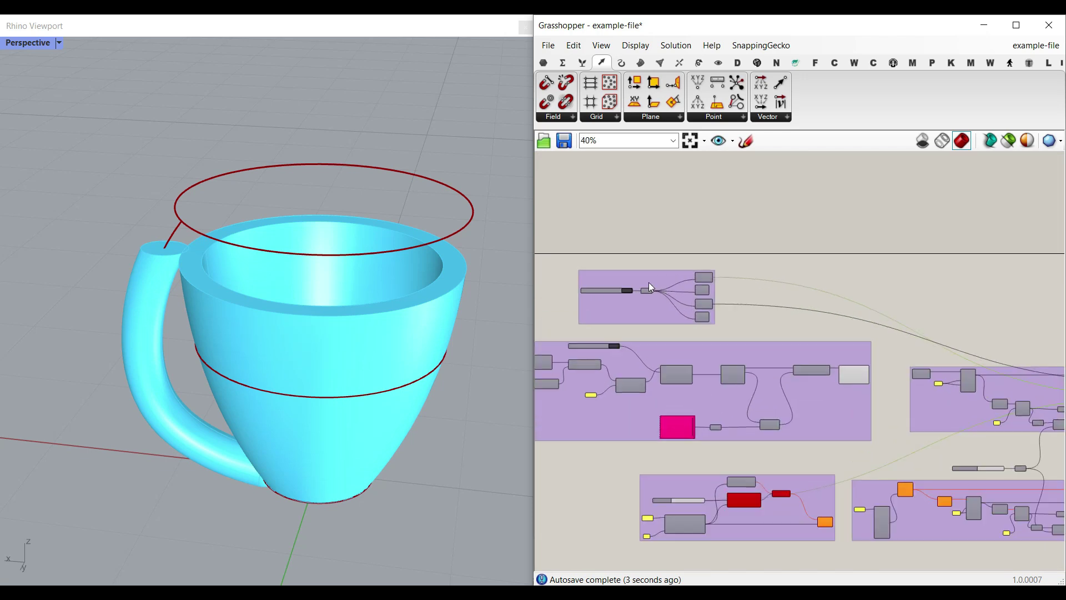
scroll(650, 287, up, 5)
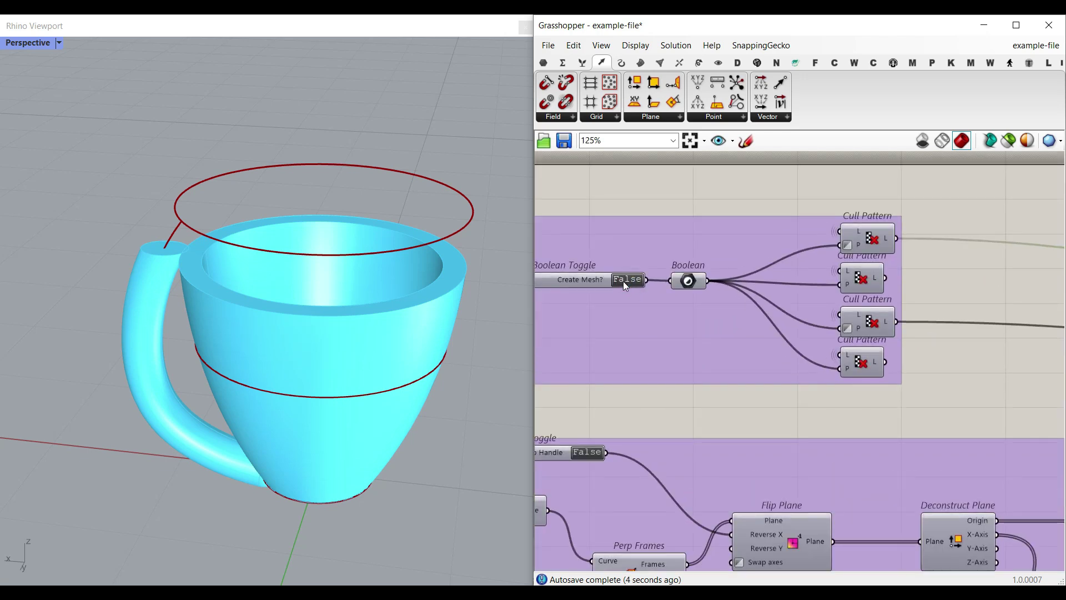
double_click(622, 281)
Locate the Mesh to Volume and Curve To Volume group and list the plug-in's Convert components.
scroll(623, 281, down, 3)
right_drag(1058, 527, 951, 381)
right_drag(872, 483, 1026, 376)
scroll(809, 368, up, 3)
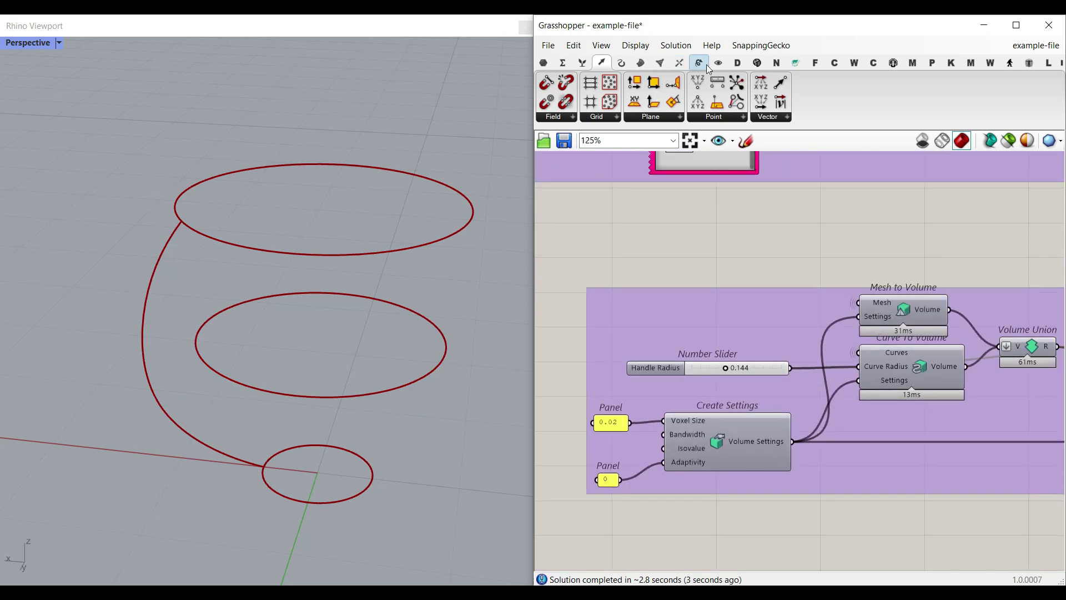
click(738, 63)
click(626, 117)
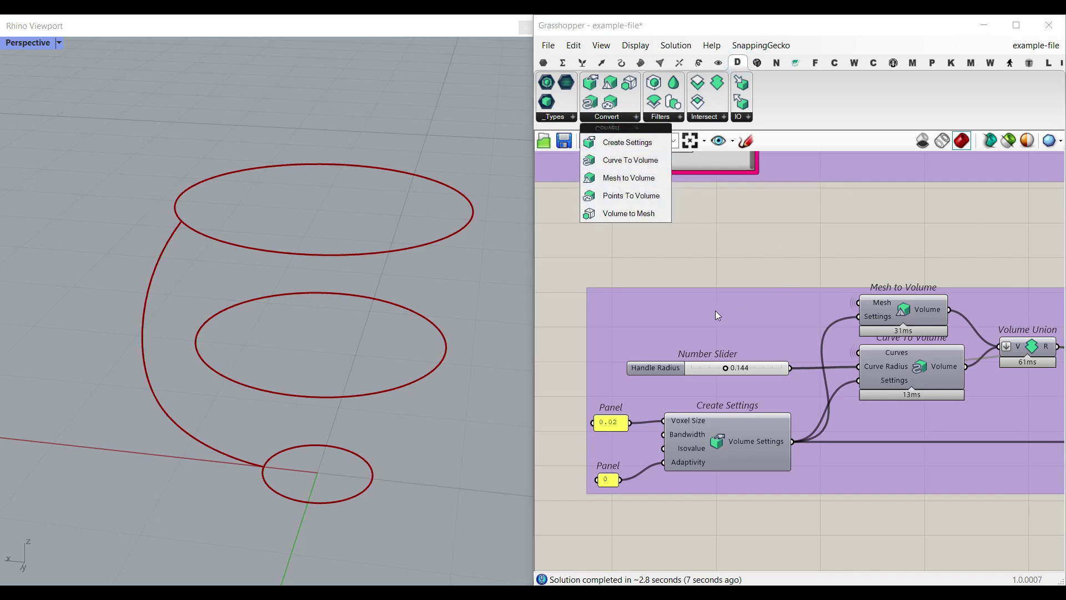
Turn on the preview of the Mesh to Volume component.
scroll(753, 386, up, 4)
right_click(837, 279)
click(855, 288)
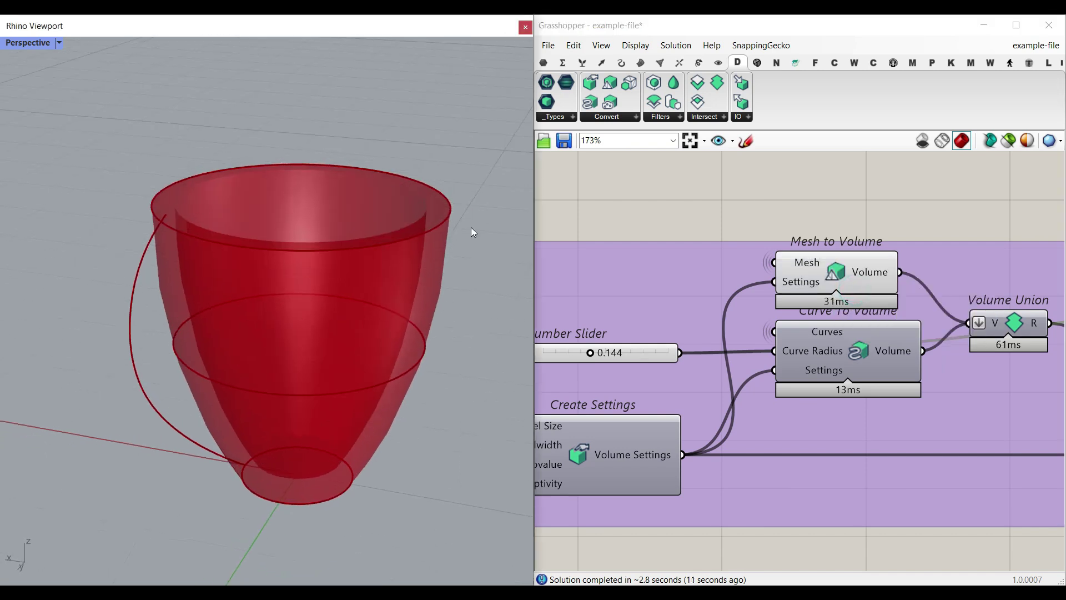
Bake the Mesh to Volume output with the default attributes and undo the bake.
right_click(882, 270)
click(905, 292)
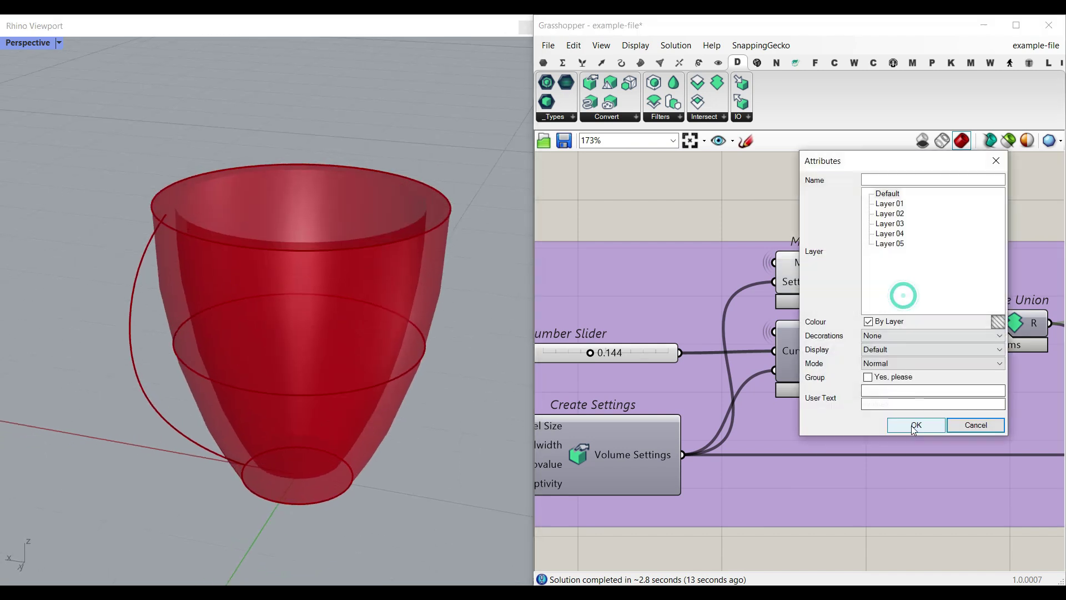
click(912, 425)
click(482, 362)
key(ctrl+z)
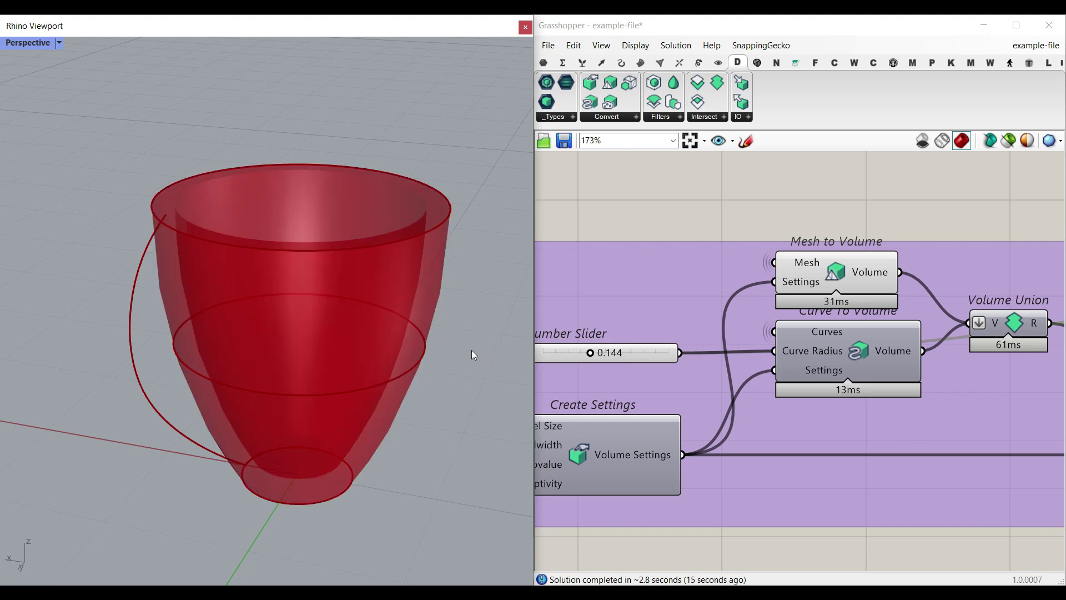
Move the Curve To Volume component slightly down, clear of the Mesh to Volume component.
right_click(890, 345)
drag(837, 345, 837, 362)
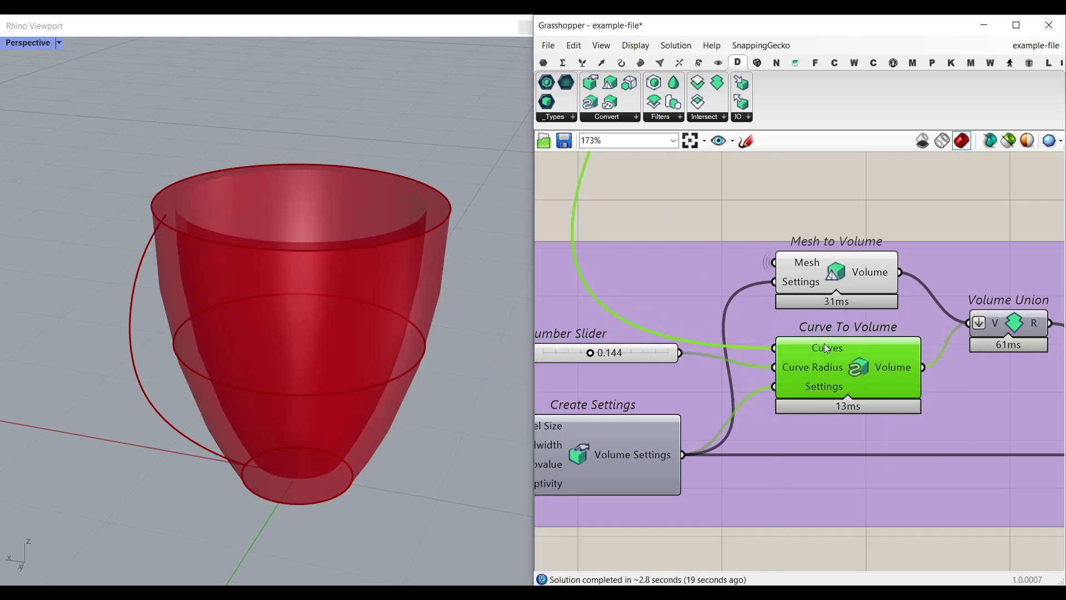
Bake the Curve To Volume output with the default attributes and inspect the handle in the Perspective viewport.
right_click(898, 366)
click(938, 388)
click(928, 514)
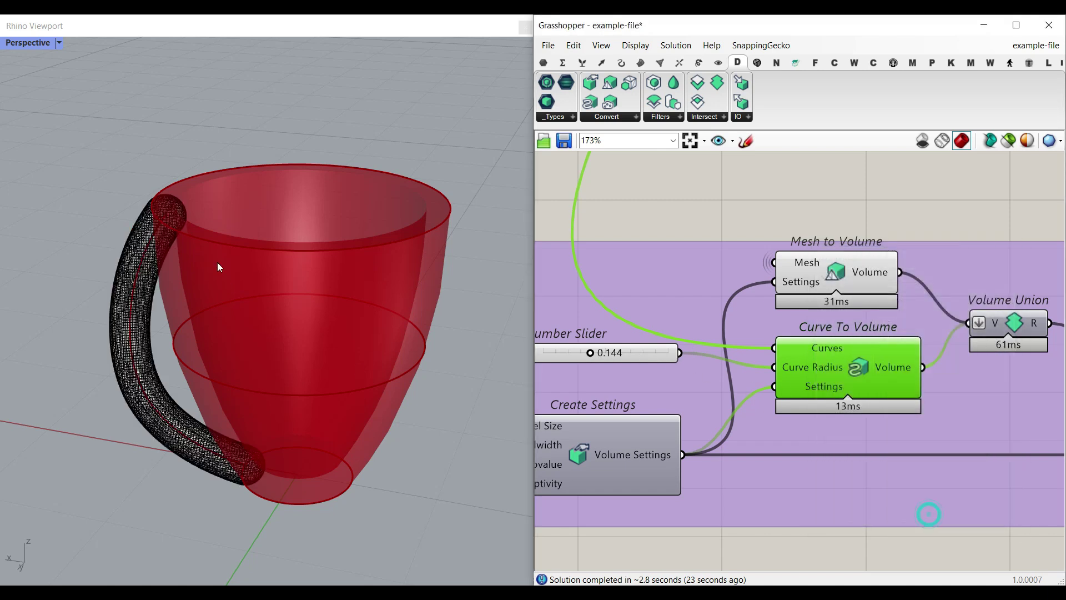
right_drag(219, 267, 124, 258)
click(37, 42)
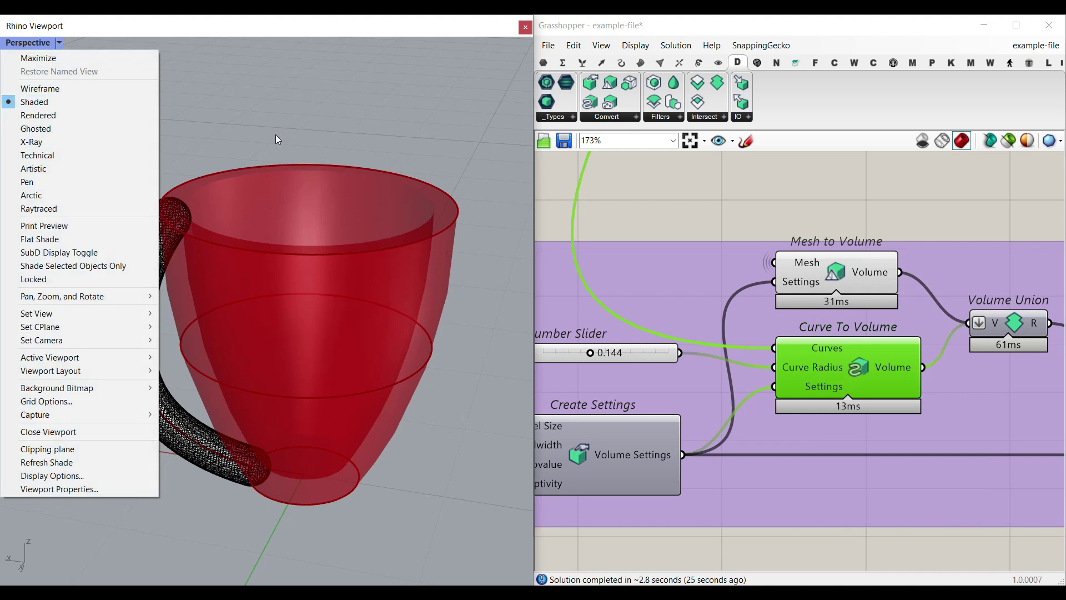
Follow both volume outputs into the Volume Union component and list the plug-in's Intersect components.
scroll(827, 228, down, 8)
scroll(827, 227, up, 9)
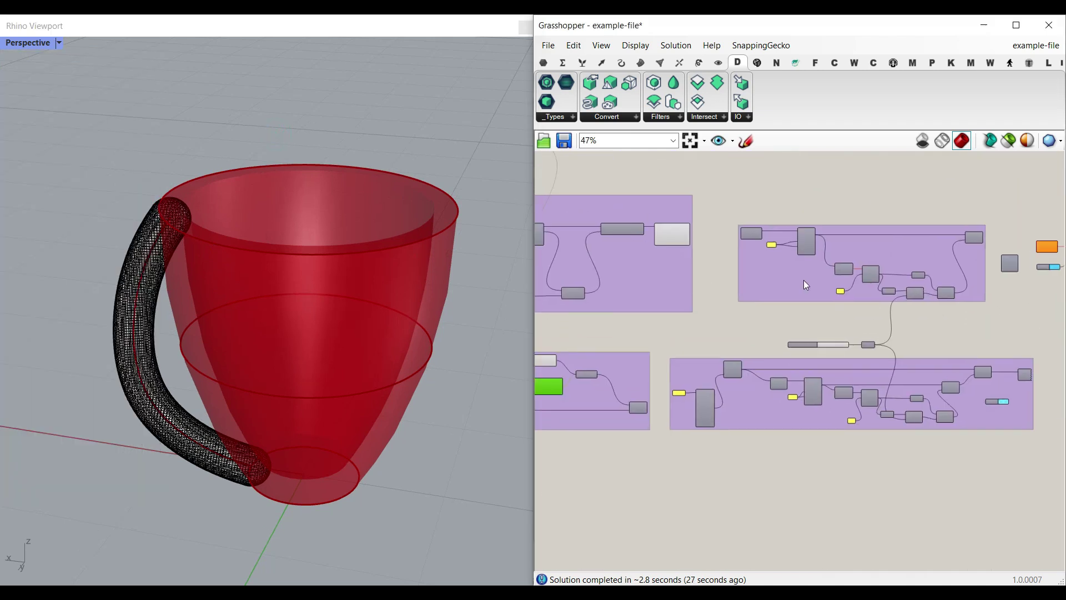
scroll(808, 298, down, 6)
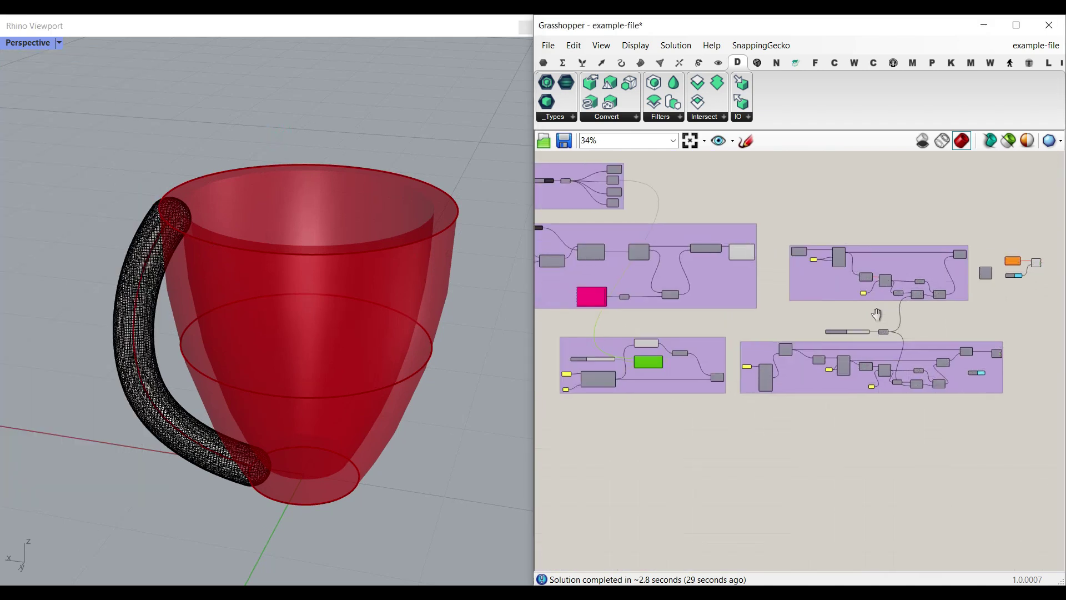
scroll(617, 340, up, 7)
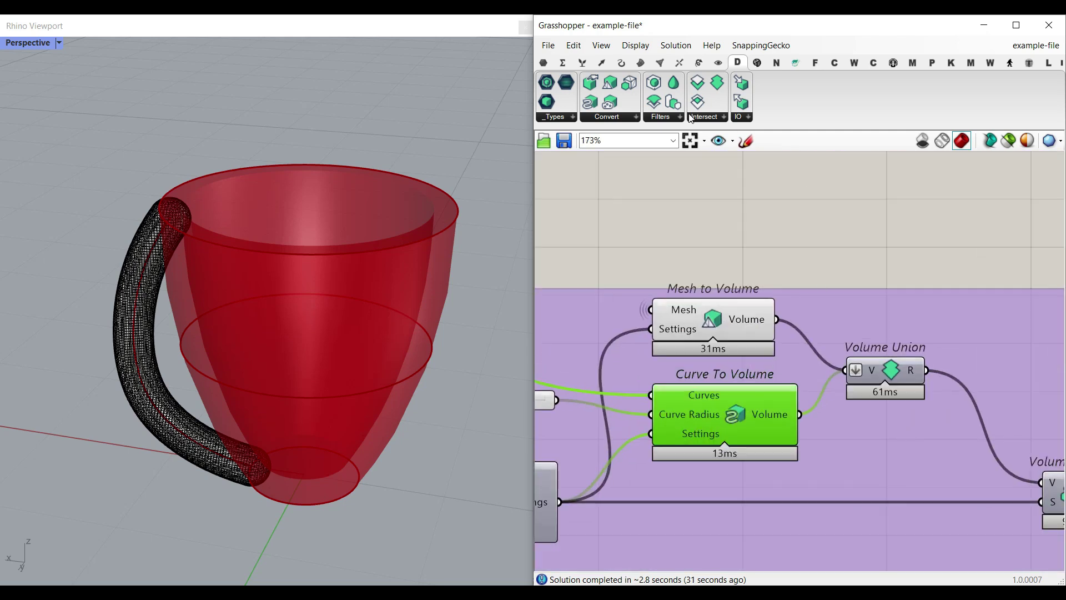
click(694, 117)
click(819, 257)
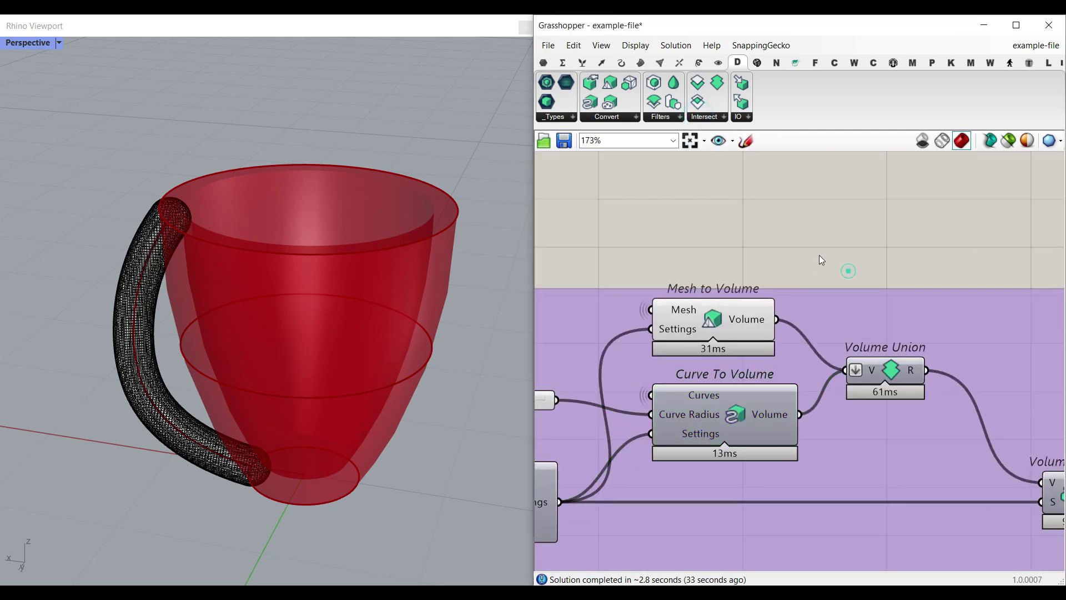
Remove the baked handle mesh and turn off the Mesh to Volume preview.
click(446, 419)
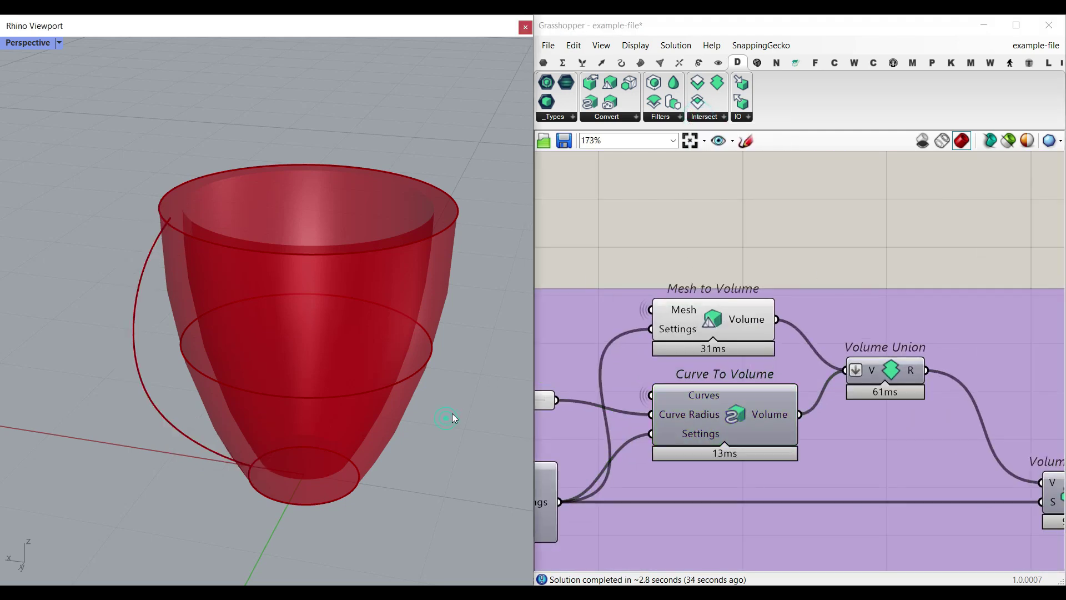
right_click(714, 315)
click(718, 334)
Turn on the preview of the Volume Union component to view the cup joined with its handle.
right_click(881, 372)
click(894, 390)
right_drag(348, 347, 397, 331)
right_drag(971, 415, 726, 323)
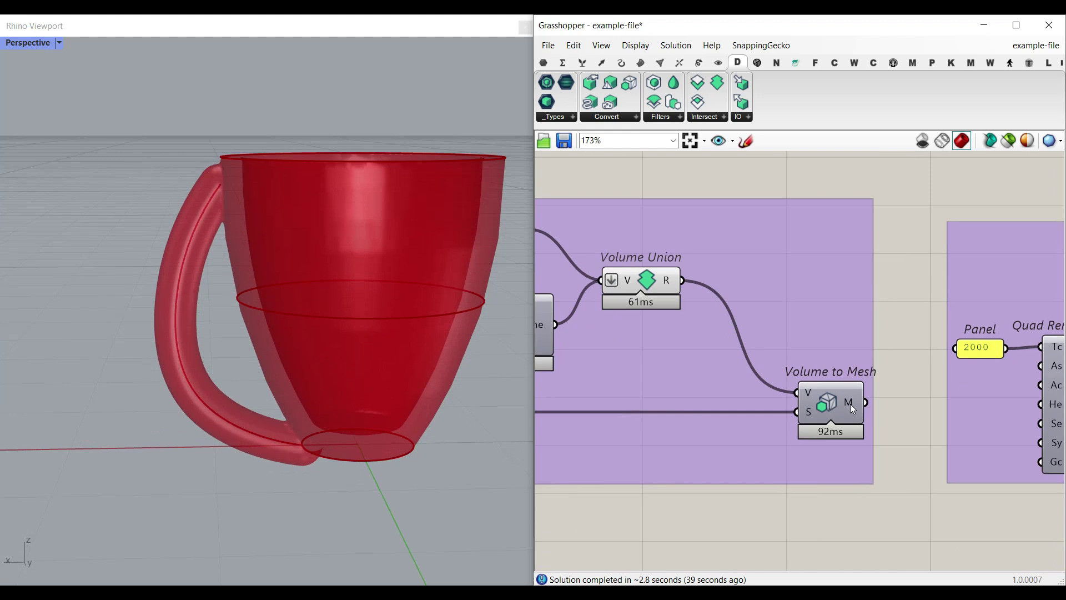
Examine the Create Settings component and the panels feeding its Voxel Size and Adaptivity inputs.
scroll(850, 404, up, 1)
scroll(833, 404, down, 3)
right_drag(694, 389, 875, 389)
right_drag(617, 379, 720, 381)
scroll(683, 378, up, 2)
scroll(720, 381, up, 1)
drag(622, 376, 631, 373)
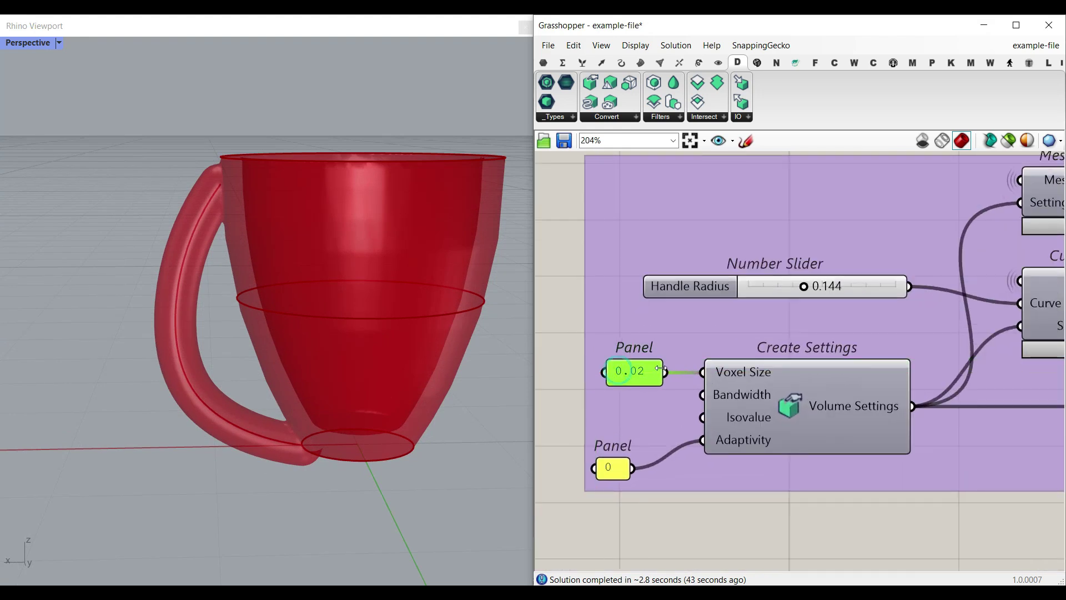
right_drag(765, 331, 683, 345)
scroll(670, 343, down, 1)
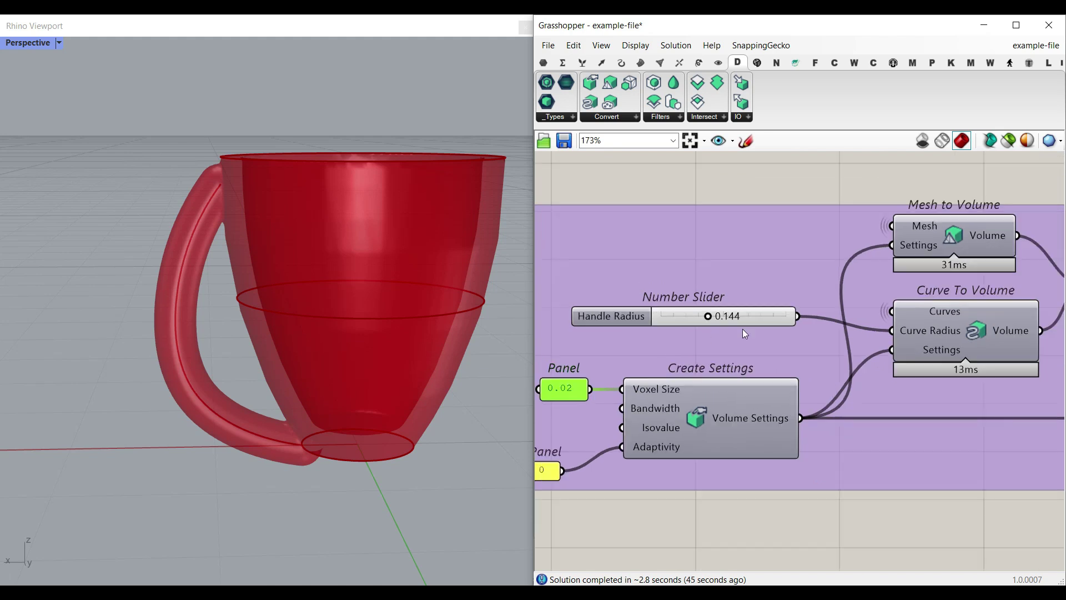
scroll(666, 357, up, 2)
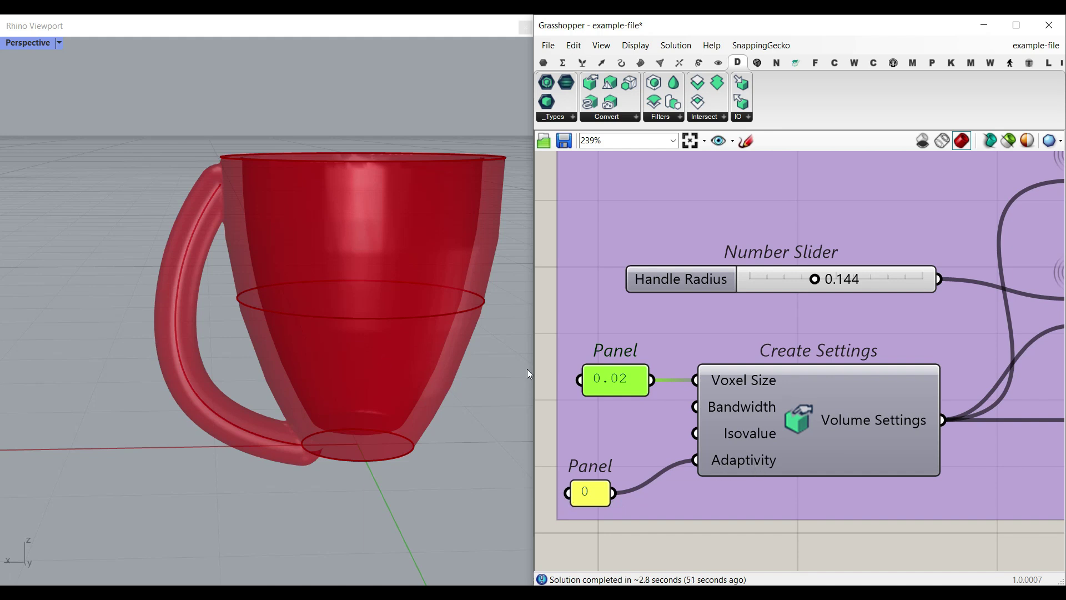
Bake the mesh output of the Volume to Mesh component with the default attributes.
right_drag(880, 426, 757, 418)
scroll(763, 418, down, 2)
right_drag(999, 404, 847, 396)
scroll(847, 397, down, 2)
right_drag(1049, 405, 836, 388)
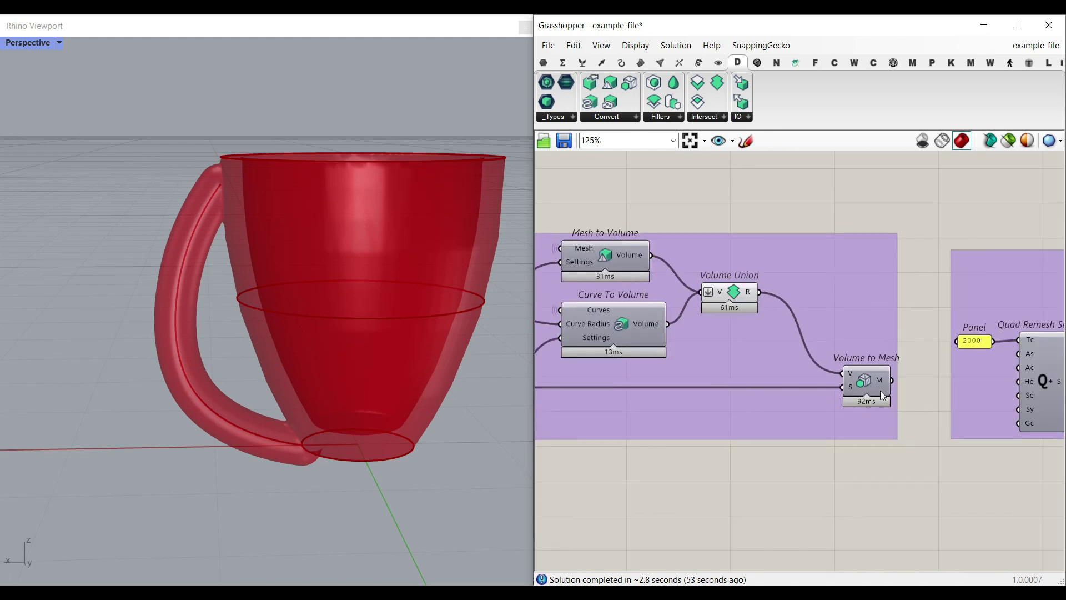
scroll(883, 395, up, 3)
right_click(882, 392)
click(897, 394)
click(908, 525)
Move the baked cup mesh out beside the red preview and inspect its dense wireframe.
scroll(292, 225, down, 5)
right_drag(292, 225, 333, 299)
drag(349, 325, 173, 360)
click(154, 193)
scroll(155, 267, up, 6)
mouse_move(177, 288)
right_down()
mouse_move(197, 320)
mouse_move(219, 233)
mouse_move(166, 227)
mouse_move(147, 295)
mouse_move(161, 282)
right_up()
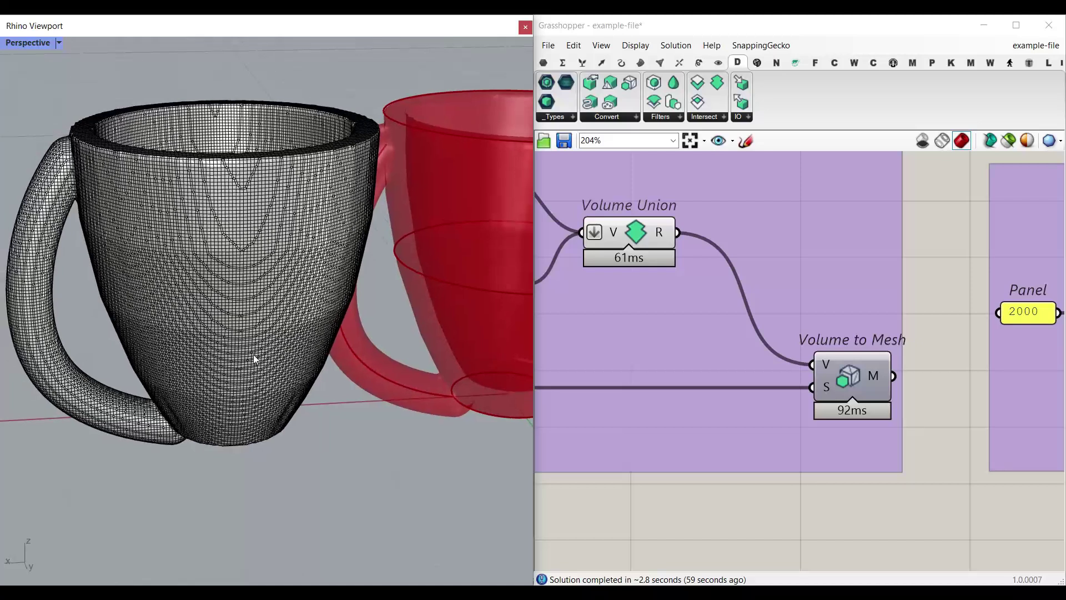
Undo the move and the bake of the cup mesh.
key(ctrl+z)
key(ctrl+z)
scroll(224, 372, down, 6)
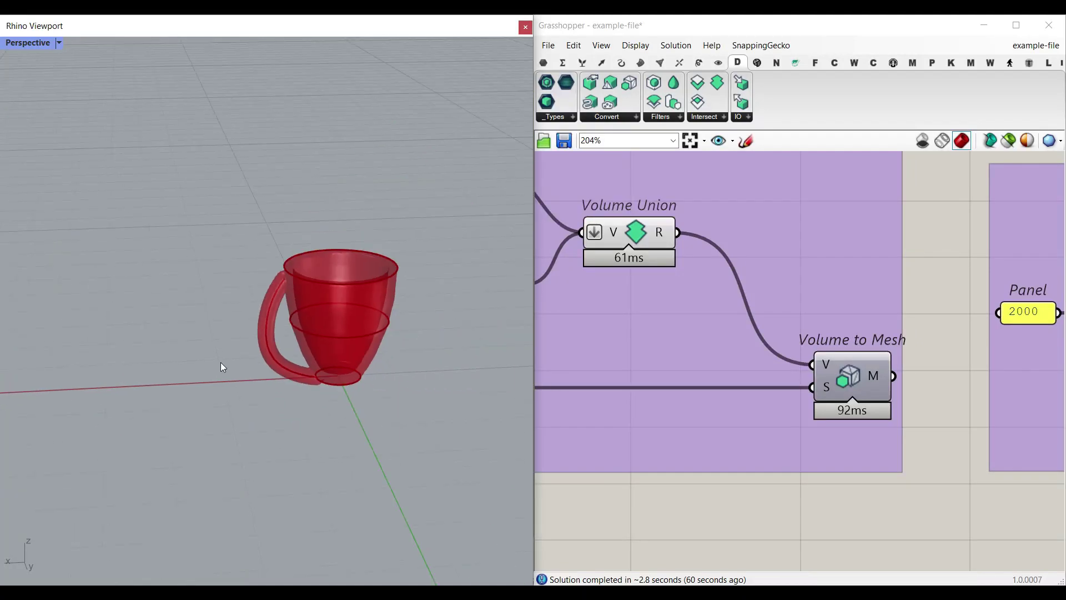
Turn on the preview of the Quad Remesh component after the Volume to Mesh group.
scroll(388, 334, up, 5)
right_drag(897, 373, 771, 377)
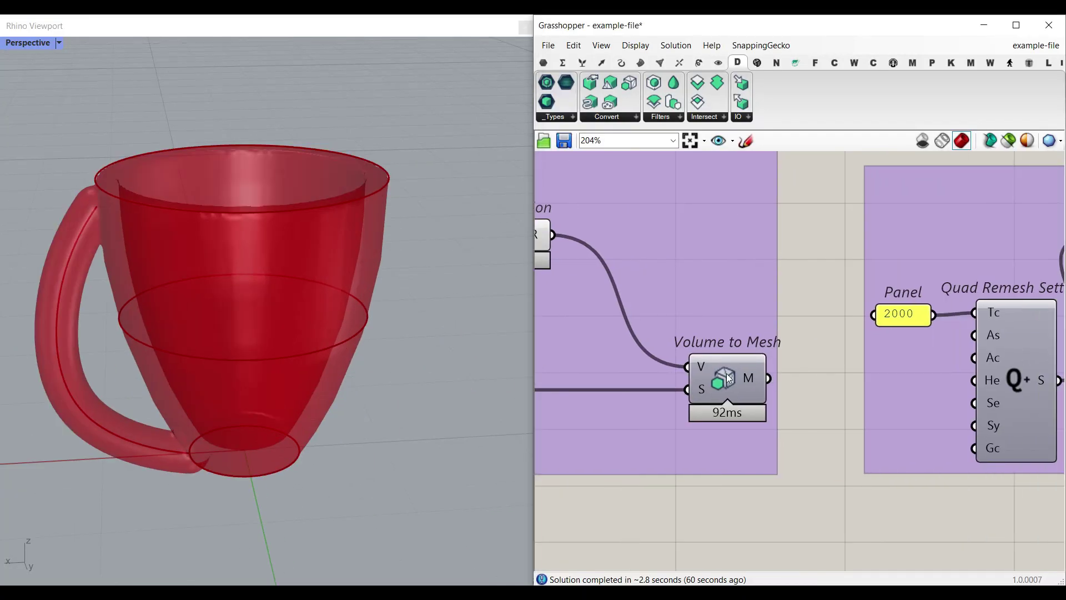
scroll(729, 378, down, 3)
right_drag(956, 360, 858, 293)
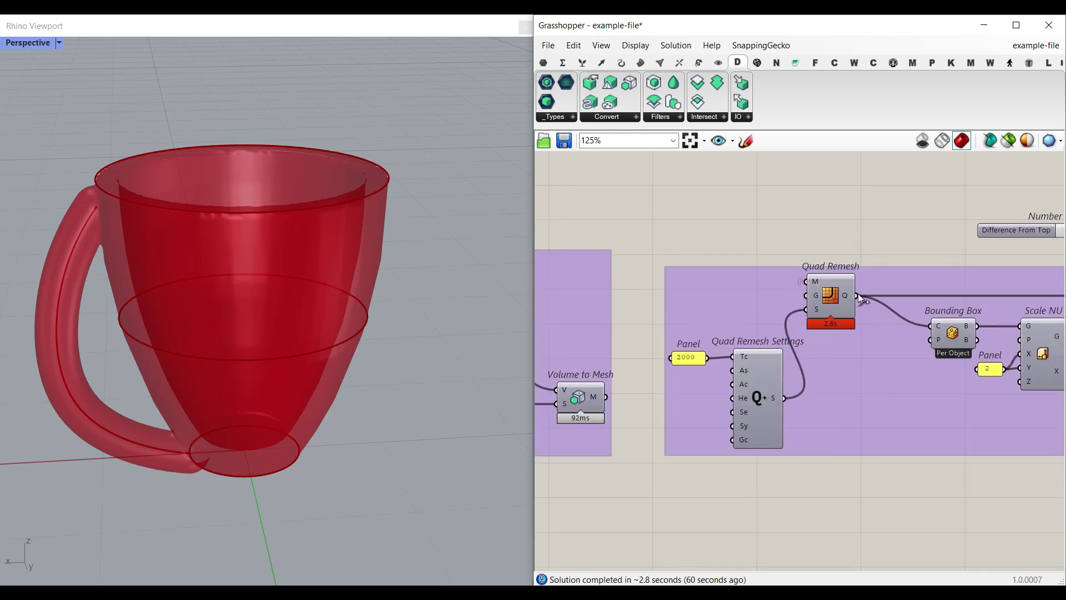
scroll(837, 286, up, 3)
right_click(821, 290)
click(833, 314)
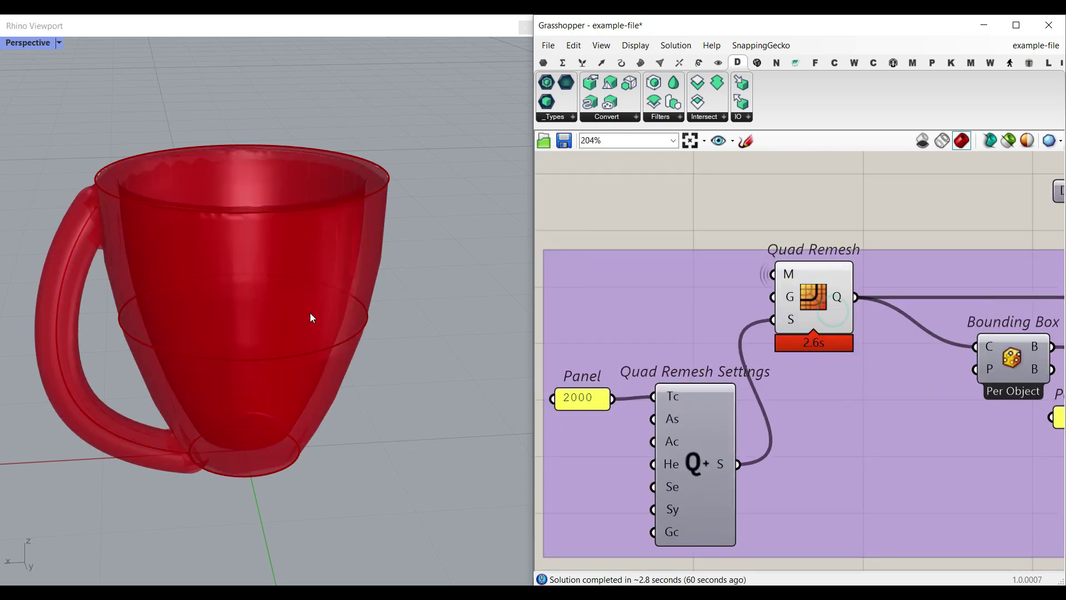
Examine the Quad Remesh component, its place among the mesh utility components, and the panel feeding the Quad Remesh Settings.
right_drag(598, 372, 831, 337)
right_drag(897, 338, 750, 307)
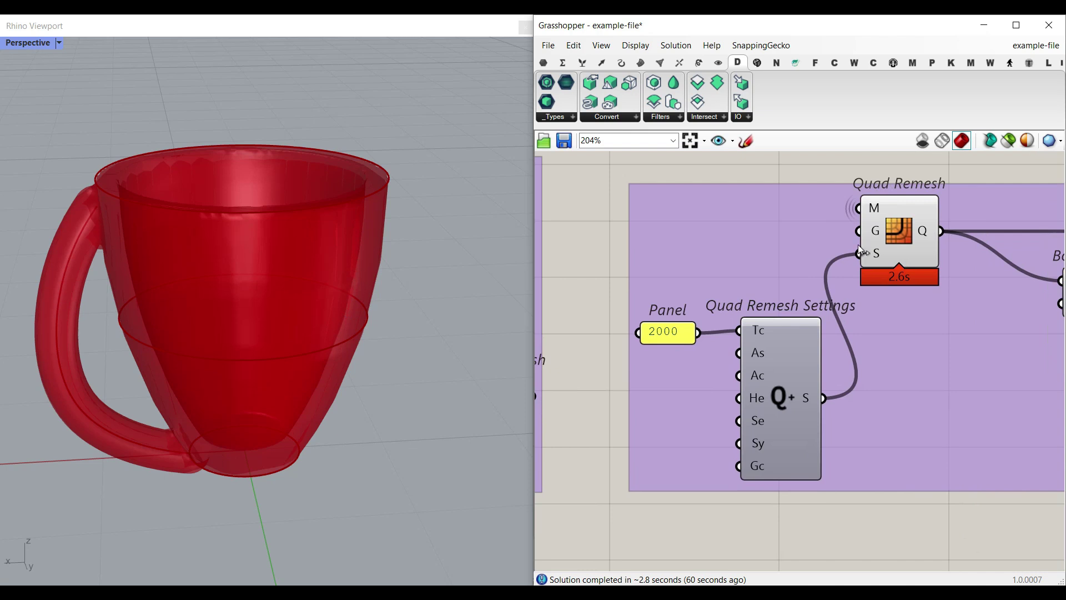
mouse_move(873, 260)
click(641, 62)
click(660, 62)
click(869, 118)
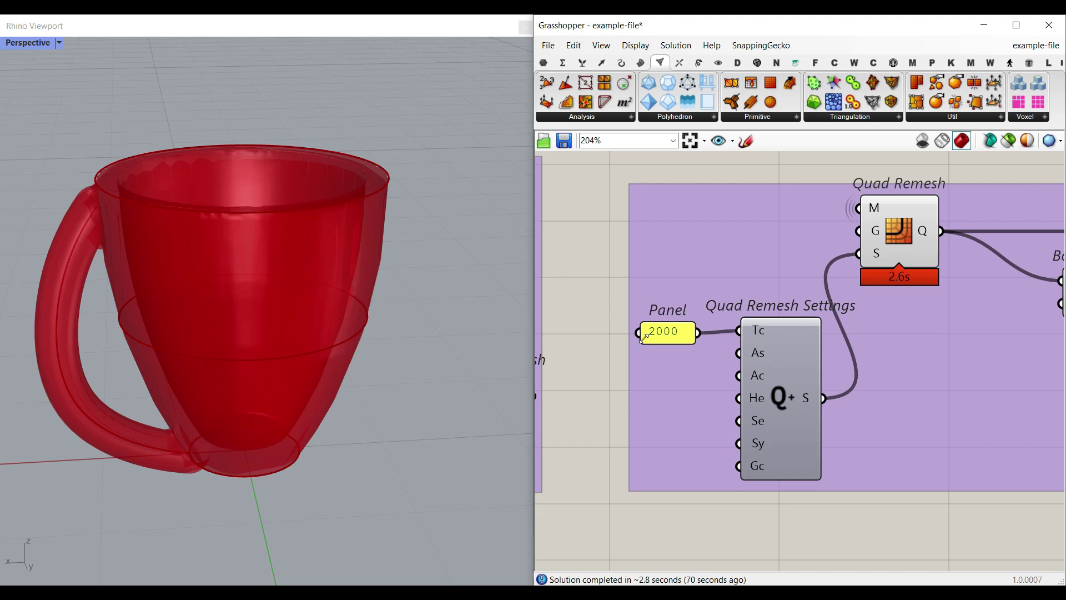
scroll(660, 336, up, 2)
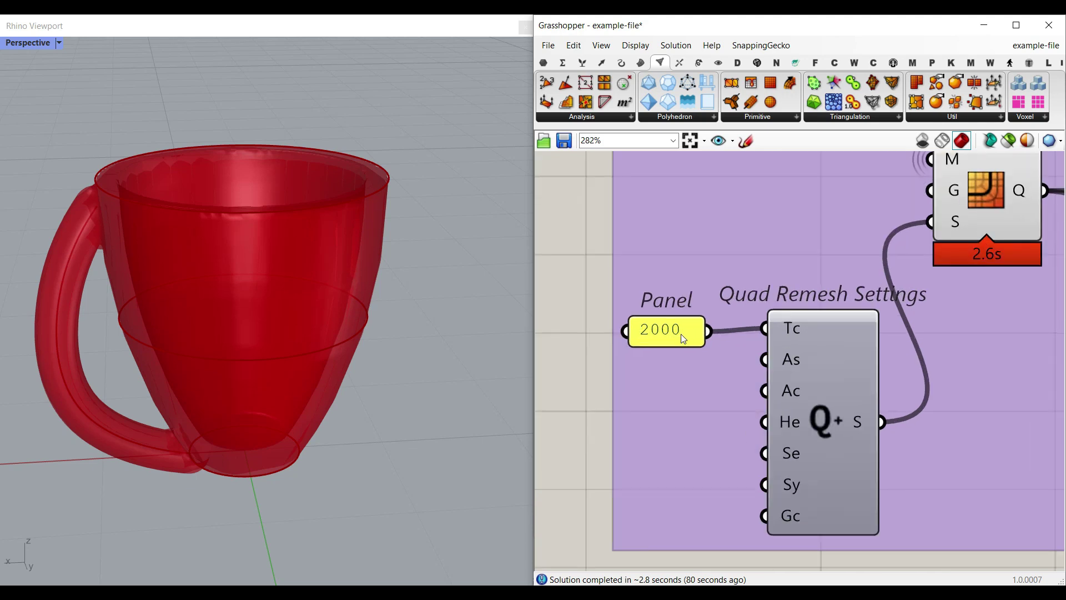
right_drag(681, 335, 546, 392)
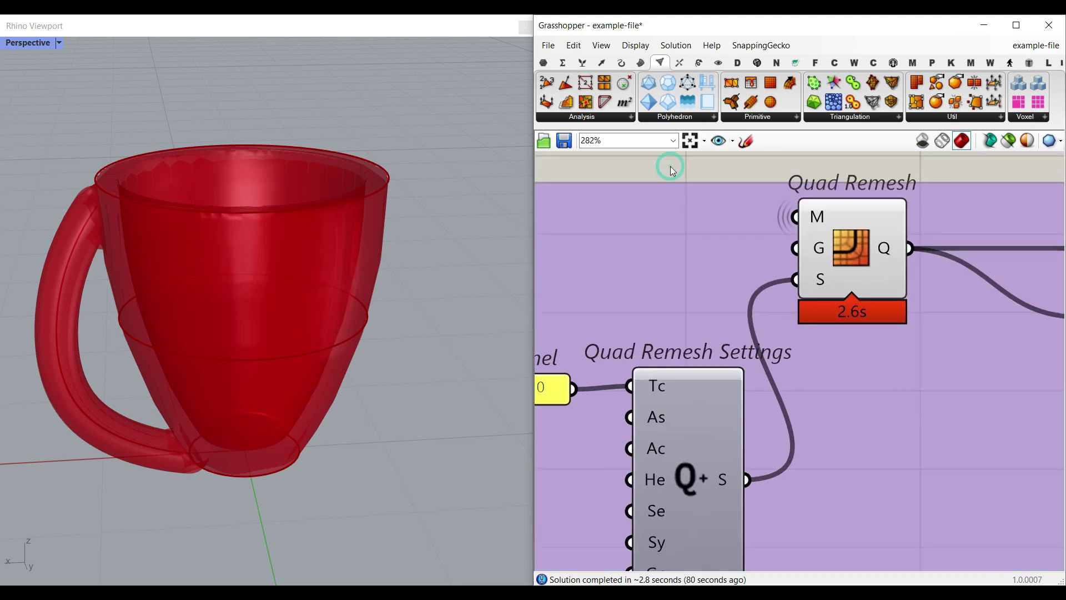
Turn on Preview Mesh Edges and connect a new Custom Preview component to the Quad Remesh output.
click(628, 47)
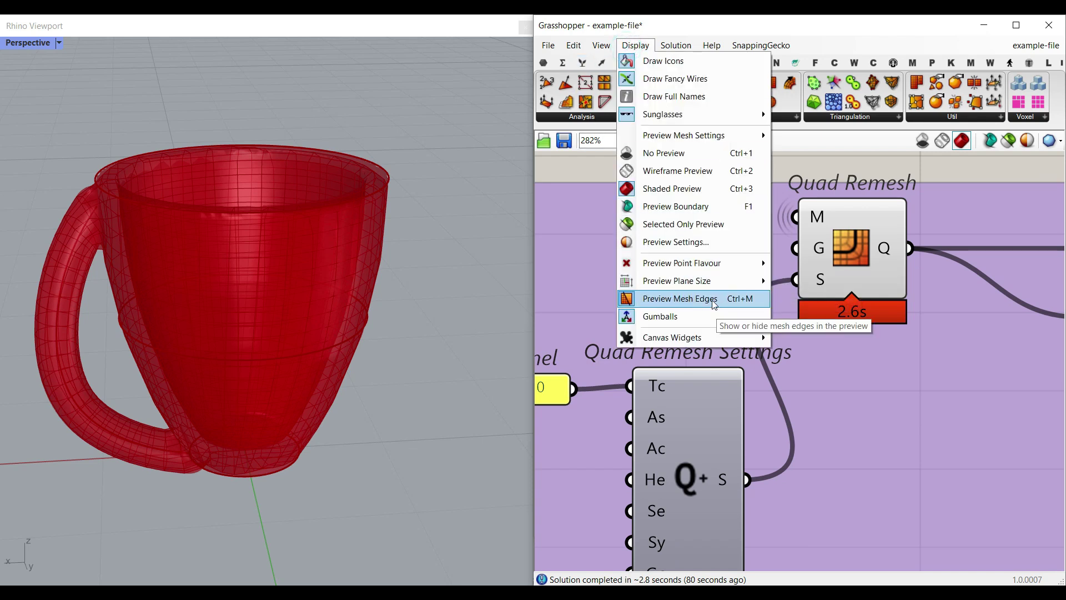
right_drag(920, 208, 811, 312)
click(718, 63)
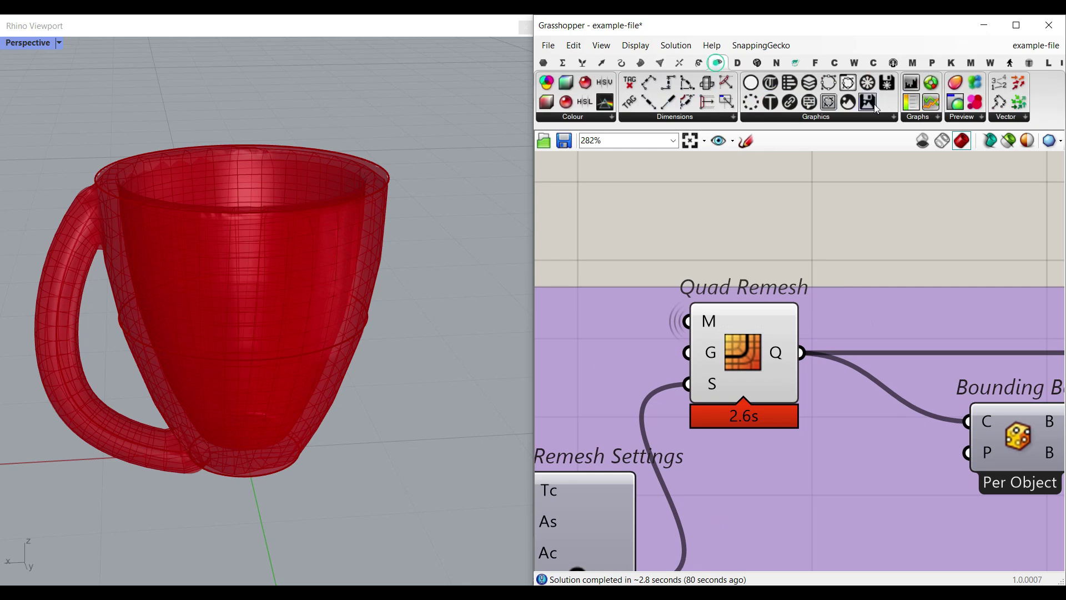
drag(955, 111, 884, 250)
drag(820, 276, 852, 216)
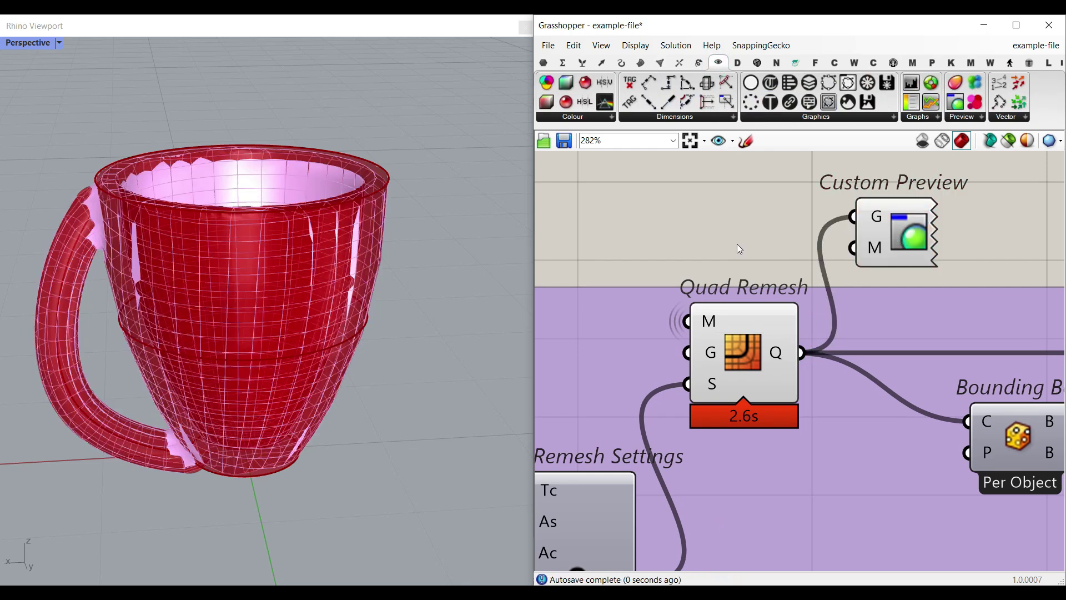
Hide the Quad Remesh component's own preview and view the cup through the Custom Preview.
right_click(754, 341)
click(769, 364)
right_drag(311, 250, 295, 279)
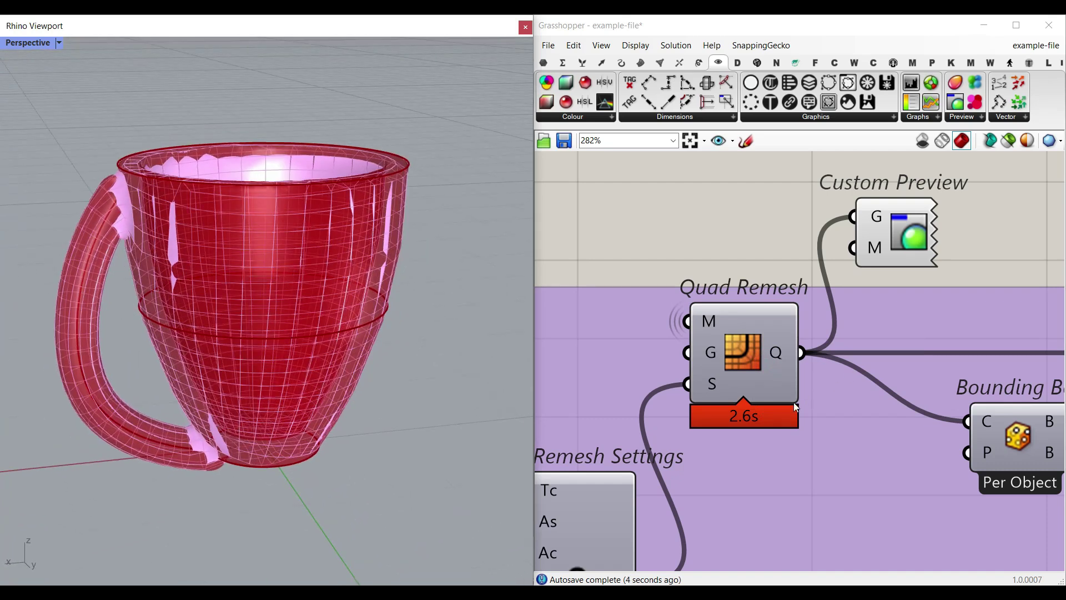
Inspect the Quad Remesh Settings inputs, including target count and symmetry, against the quad mesh edges on the cup.
right_drag(793, 402, 898, 323)
right_drag(725, 414, 869, 319)
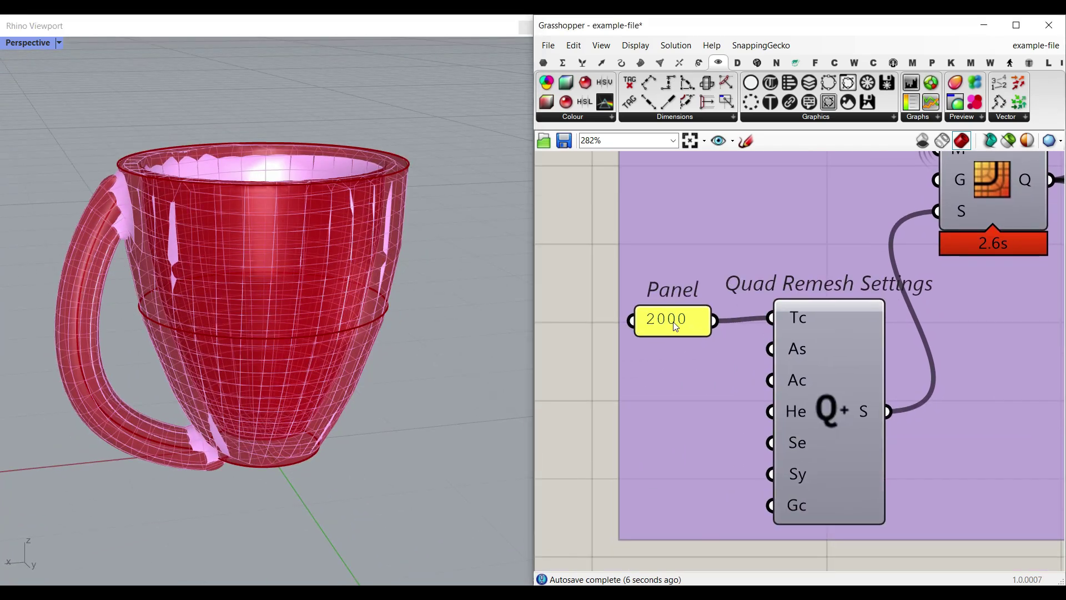
mouse_move(250, 338)
right_down()
mouse_move(233, 323)
mouse_move(245, 376)
mouse_move(253, 335)
right_up()
scroll(193, 280, up, 3)
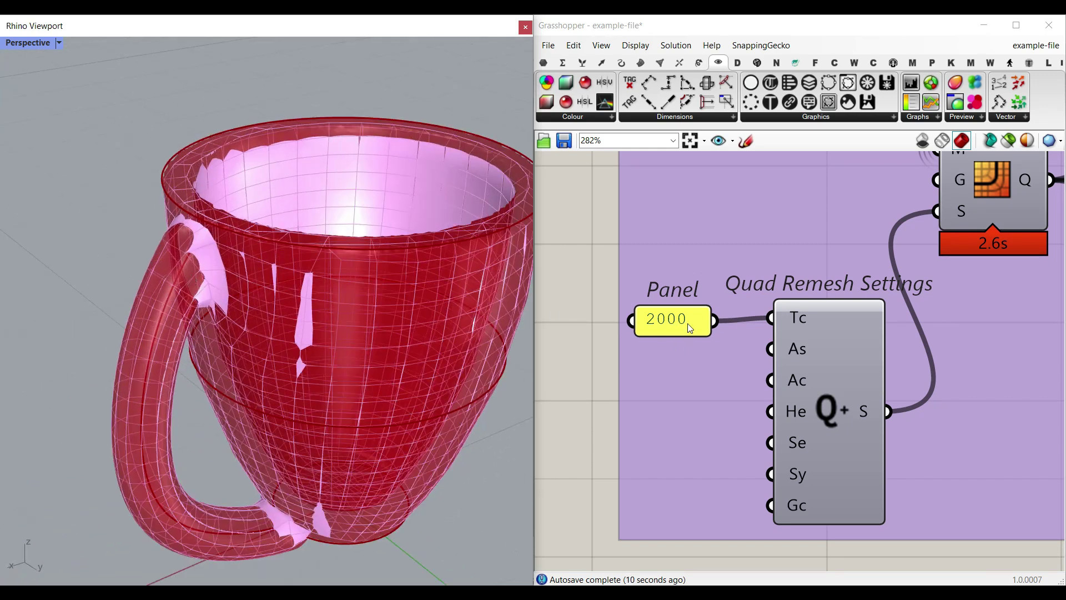
right_drag(783, 440, 748, 329)
mouse_move(762, 361)
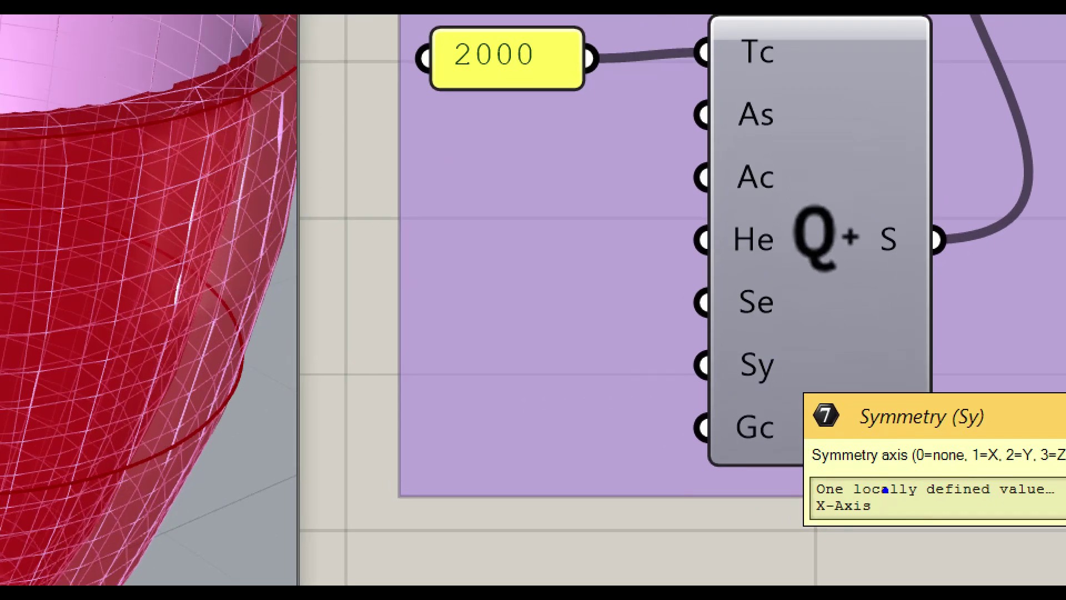
drag(897, 492, 928, 498)
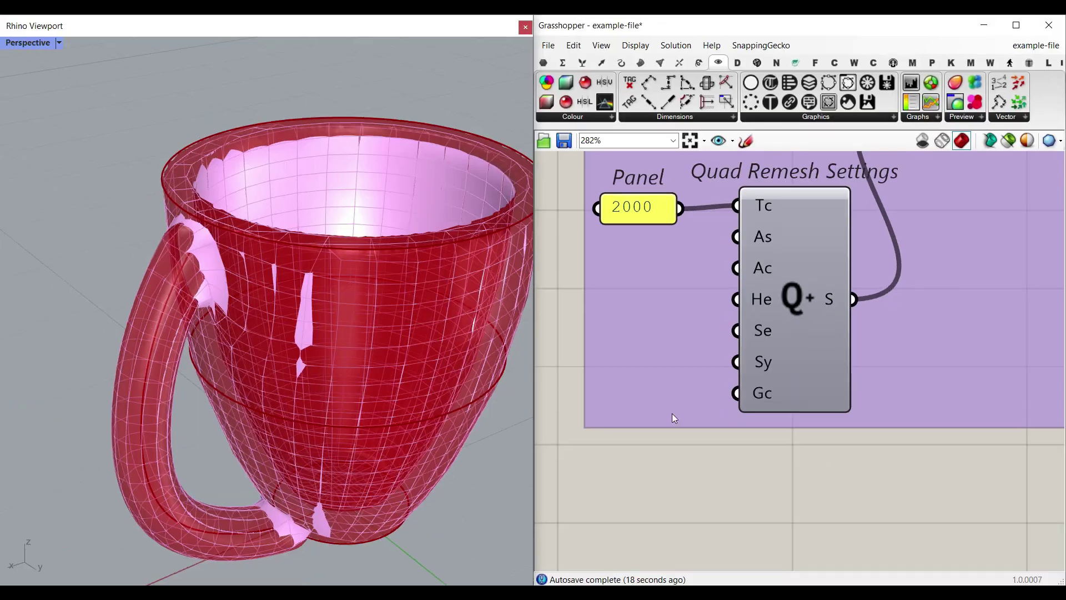
mouse_move(333, 388)
right_down()
mouse_move(365, 407)
mouse_move(432, 371)
mouse_move(395, 333)
mouse_move(289, 361)
right_up()
scroll(801, 309, down, 3)
Delete the Custom Preview component connected to the Quad Remesh output.
right_drag(799, 265, 784, 384)
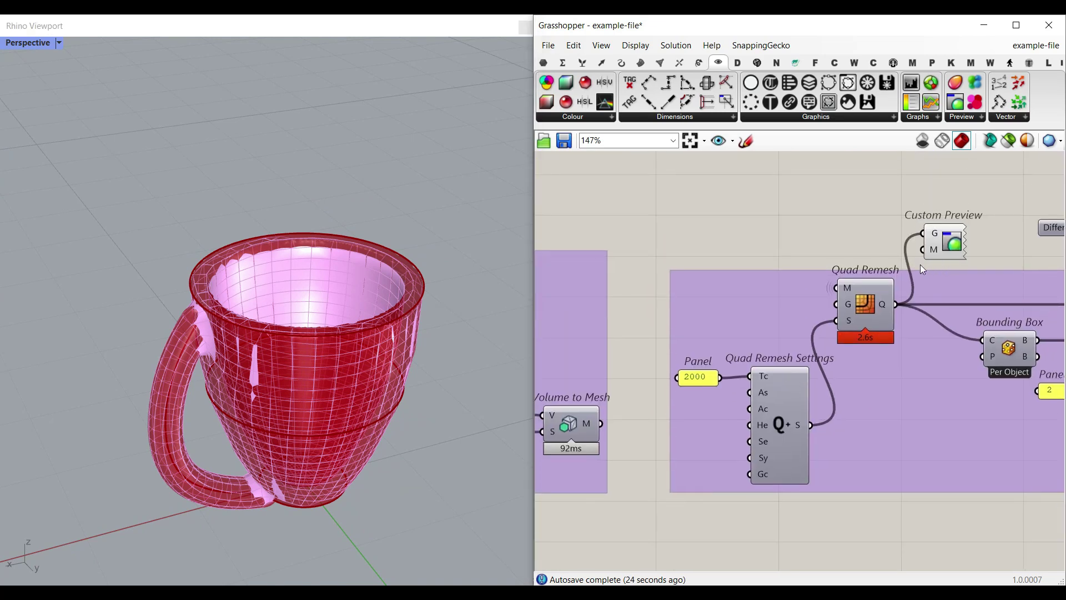
click(942, 247)
key(Delete)
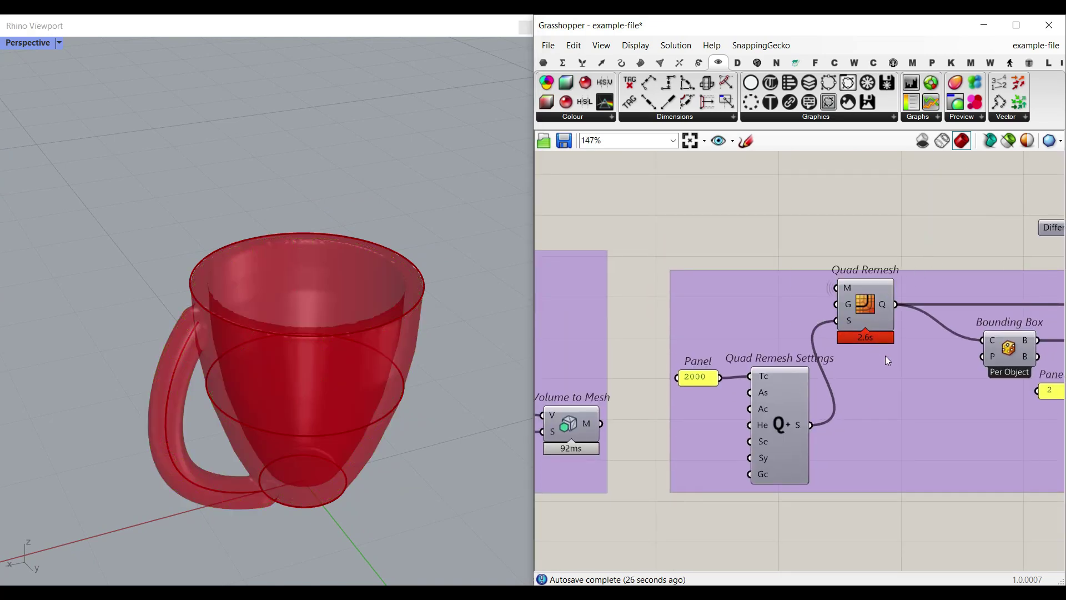
Examine the chain from Bounding Box and Scale NU through Brep Wireframe, List Item, Multiplication and Amplitude to Move.
right_drag(885, 356, 740, 349)
scroll(744, 269, up, 2)
scroll(812, 340, down, 1)
right_drag(811, 341, 615, 315)
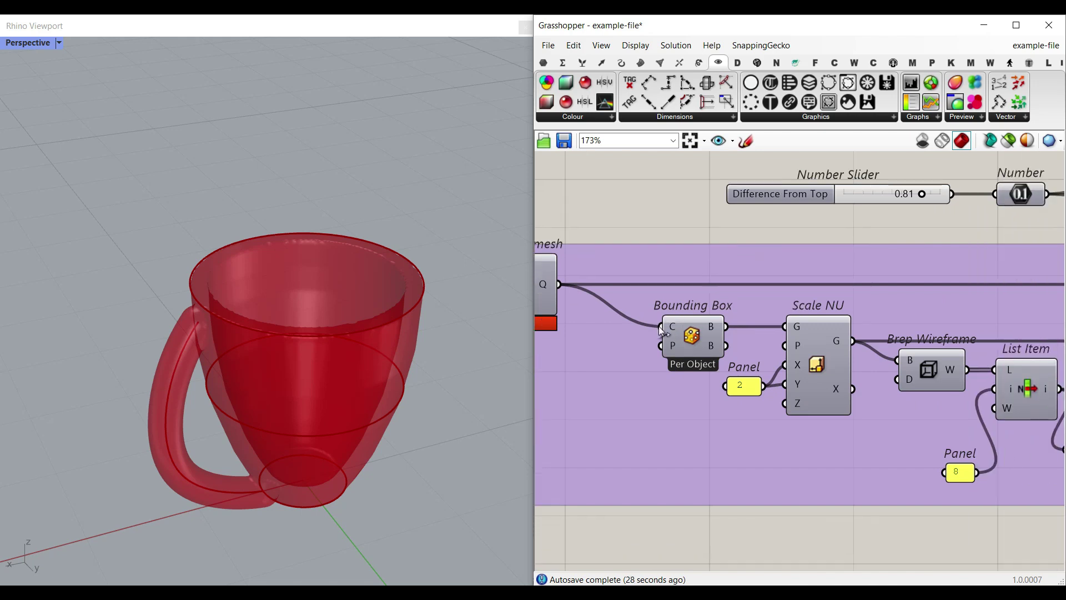
right_drag(704, 358, 626, 338)
scroll(638, 315, down, 2)
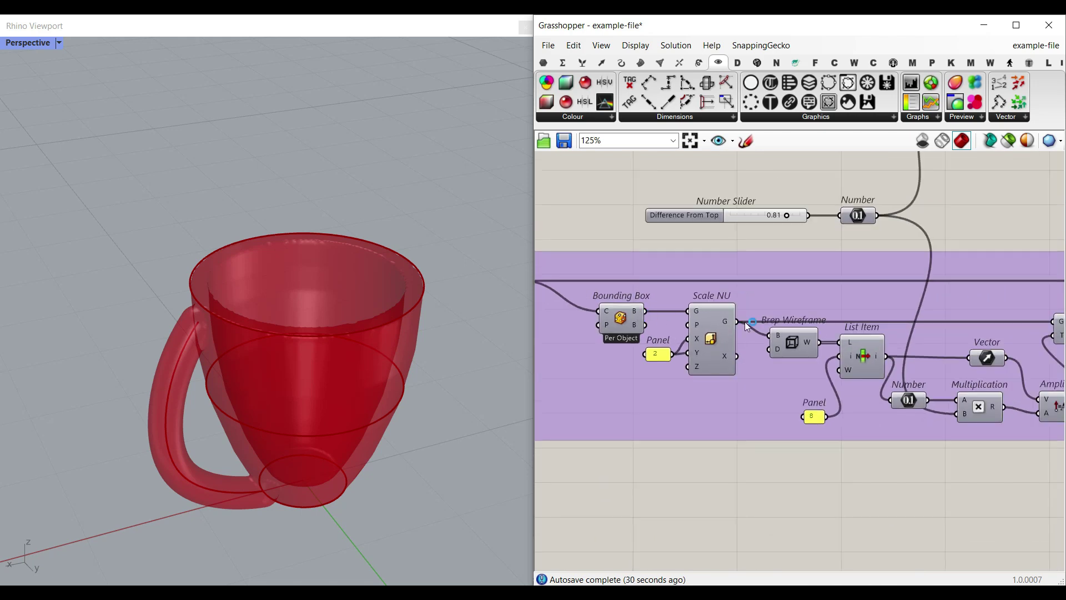
right_drag(848, 362, 790, 358)
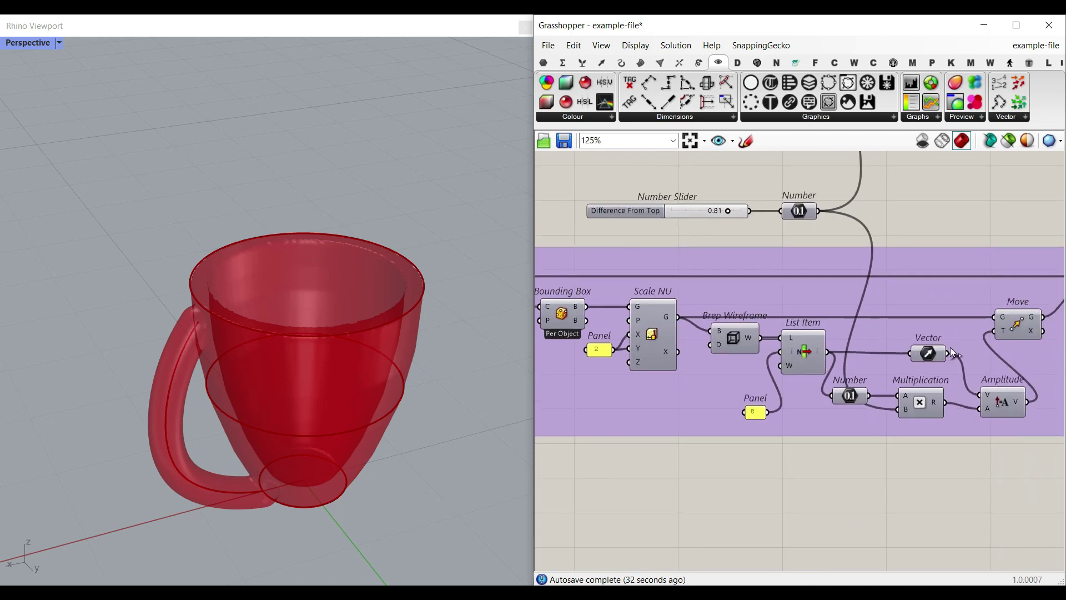
right_drag(952, 353, 830, 344)
Turn on the Move component's preview and view the cutting box over the cup from the side.
right_click(894, 311)
click(917, 331)
scroll(362, 339, down, 5)
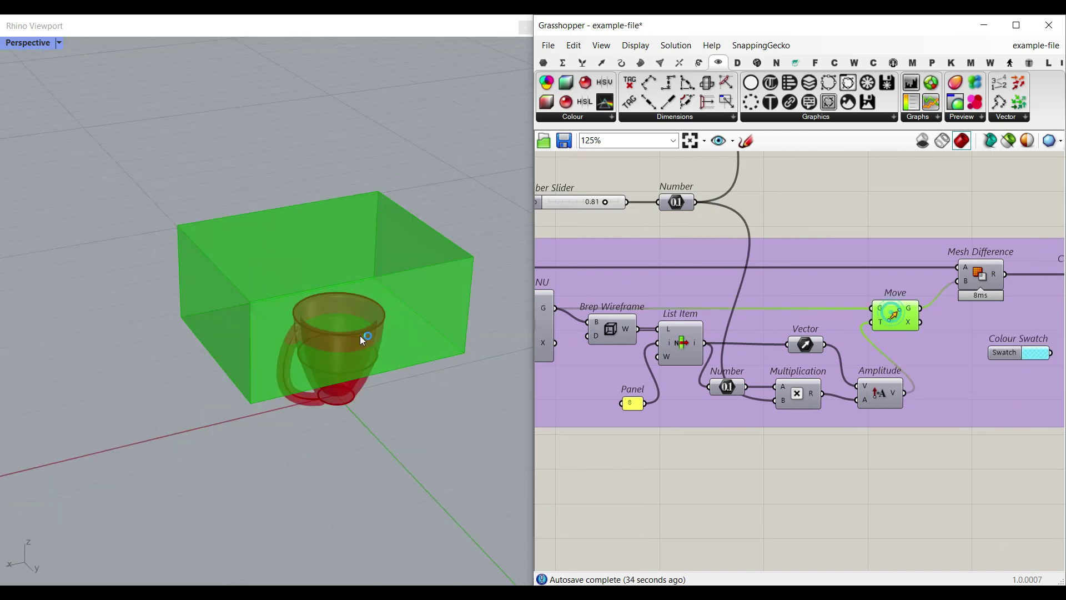
right_drag(362, 340, 292, 278)
scroll(291, 279, up, 3)
right_drag(980, 276, 815, 312)
scroll(815, 313, up, 2)
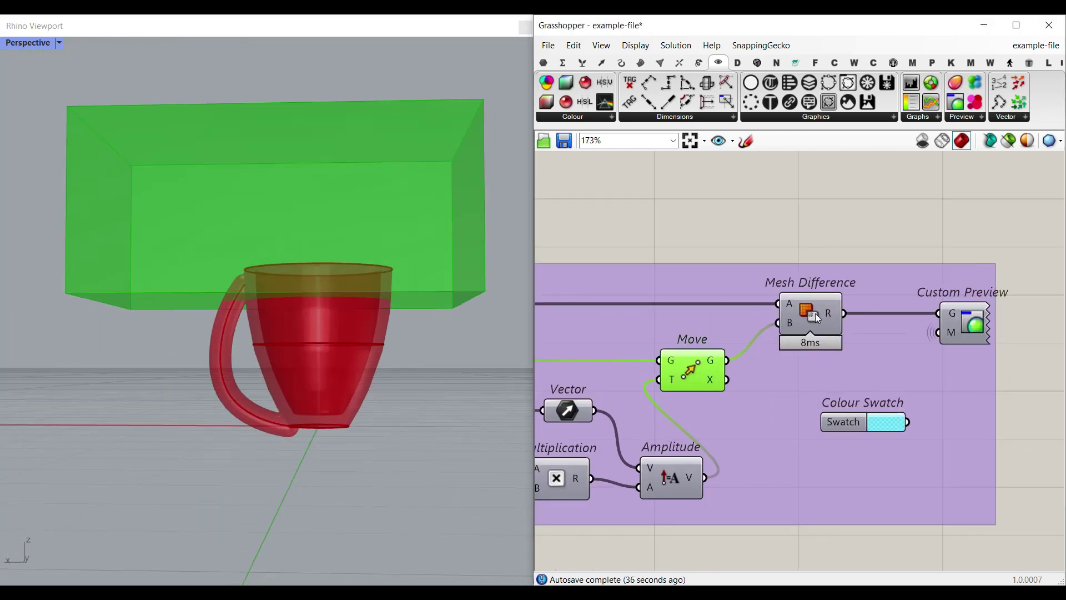
Turn on the preview of the Mesh Difference component.
right_click(808, 310)
click(828, 333)
right_drag(695, 334, 767, 329)
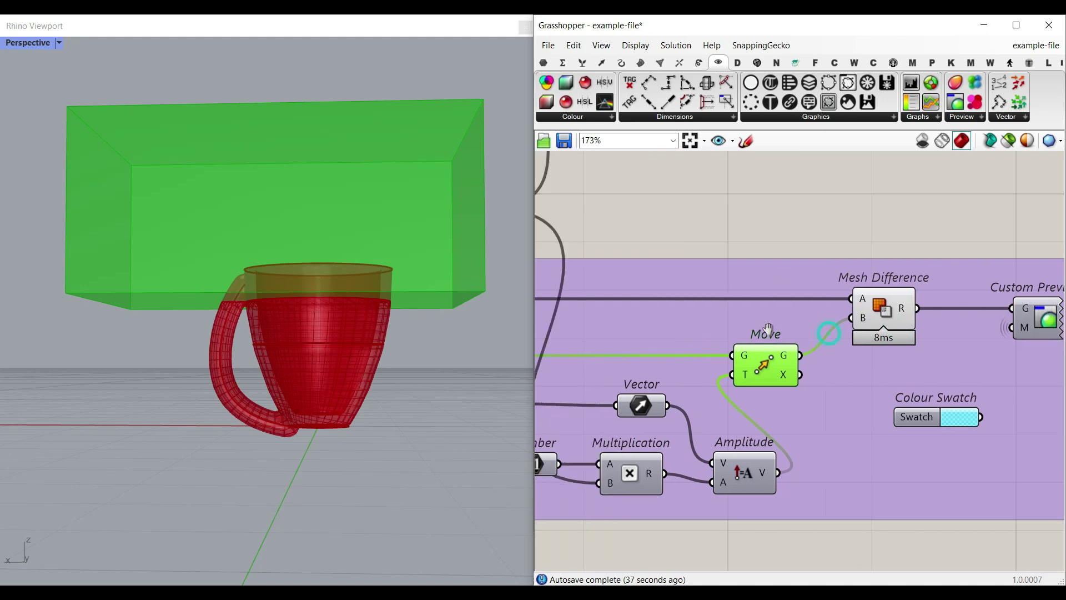
Select the components leading up to Mesh Difference, including Move, and turn off their preview.
scroll(888, 431, down, 4)
scroll(869, 457, down, 5)
drag(867, 468, 699, 387)
right_click(726, 363)
click(751, 388)
right_drag(856, 400, 814, 394)
scroll(829, 404, up, 6)
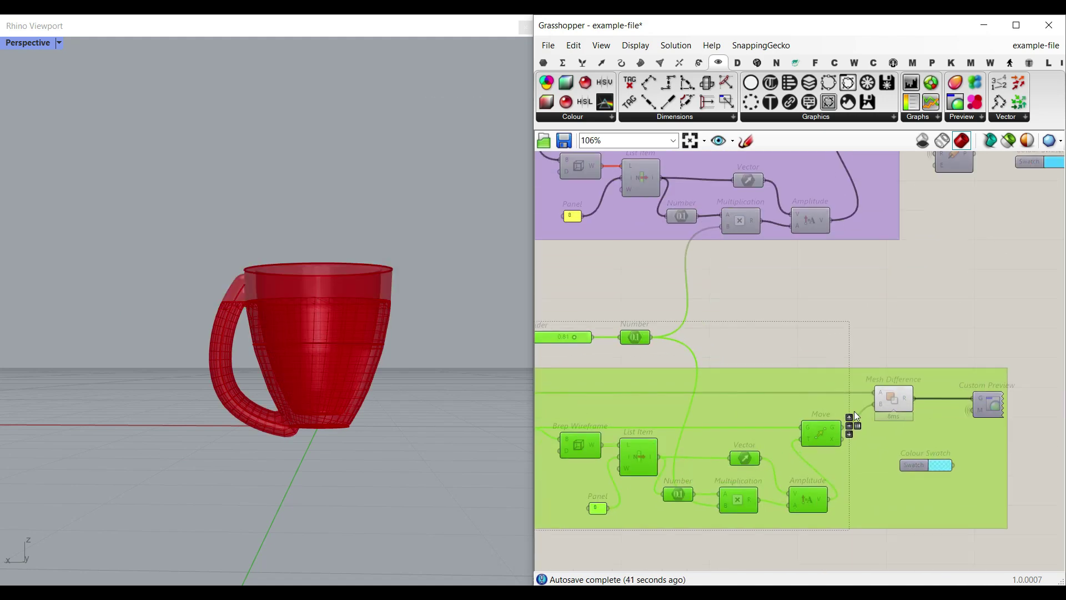
Select the Mesh Difference component, inspect its result on the cup, and bake its output mesh.
click(895, 396)
right_drag(370, 294, 367, 344)
scroll(372, 352, up, 4)
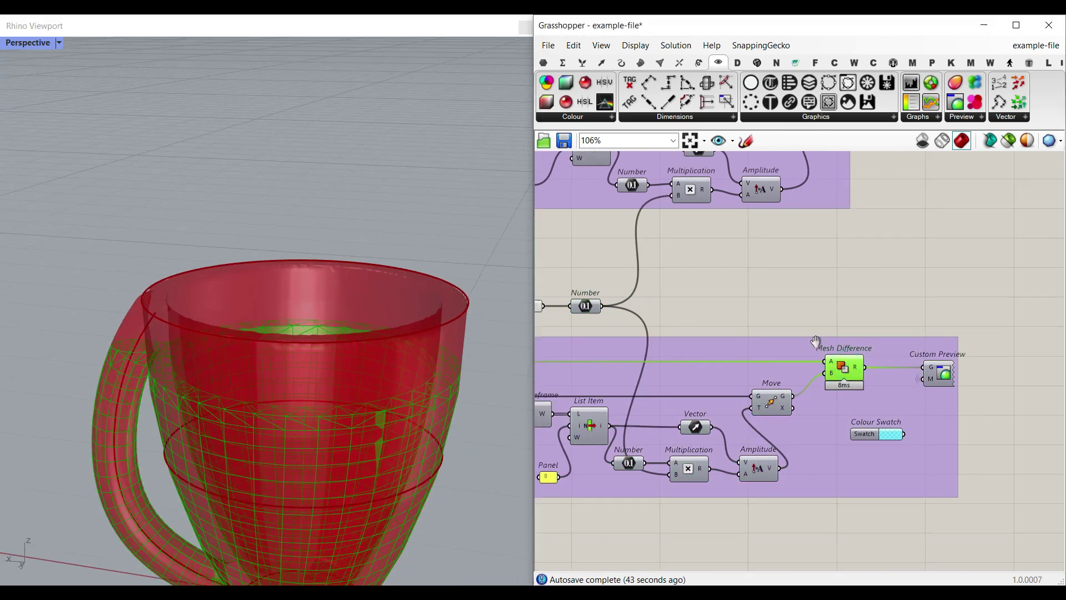
scroll(845, 358, up, 3)
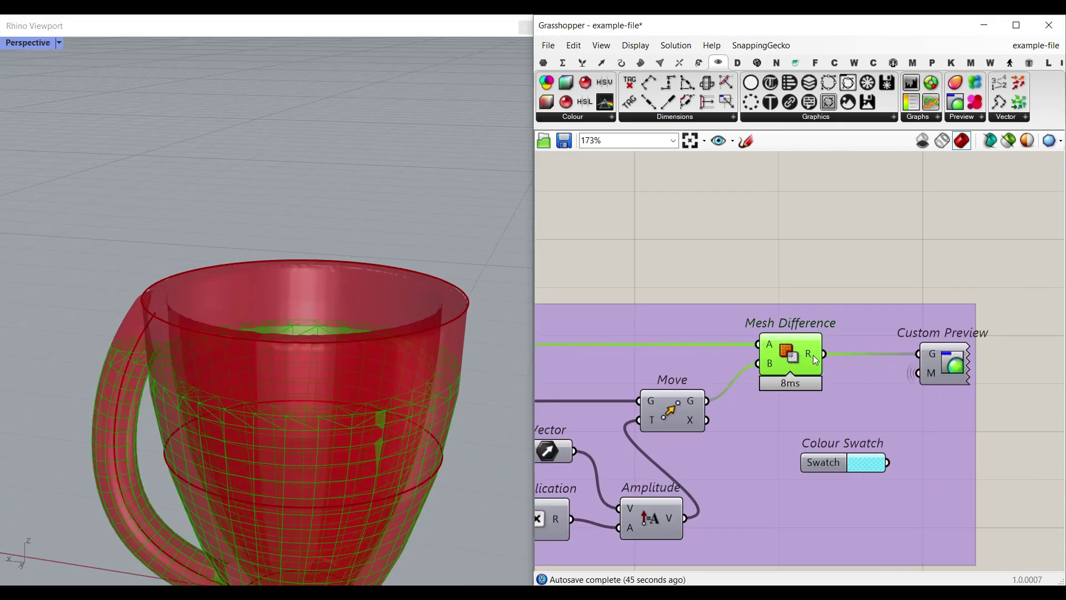
right_click(815, 360)
click(826, 376)
click(848, 504)
Move the baked trimmed cup mesh beside the red preview and inspect its rim and quad wireframe.
scroll(427, 310, down, 4)
right_drag(425, 309, 450, 317)
drag(397, 358, 250, 355)
click(225, 250)
scroll(195, 355, up, 8)
right_drag(305, 328, 271, 375)
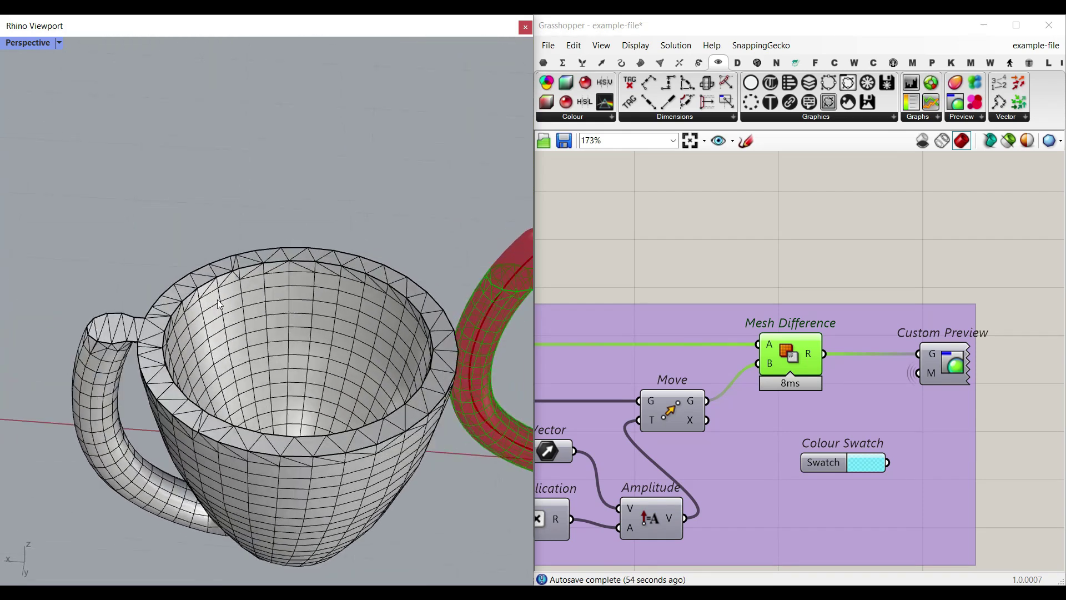
Undo the move and the bake of the trimmed cup mesh.
scroll(217, 300, down, 12)
key(ctrl+z)
key(ctrl+z)
scroll(332, 281, down, 2)
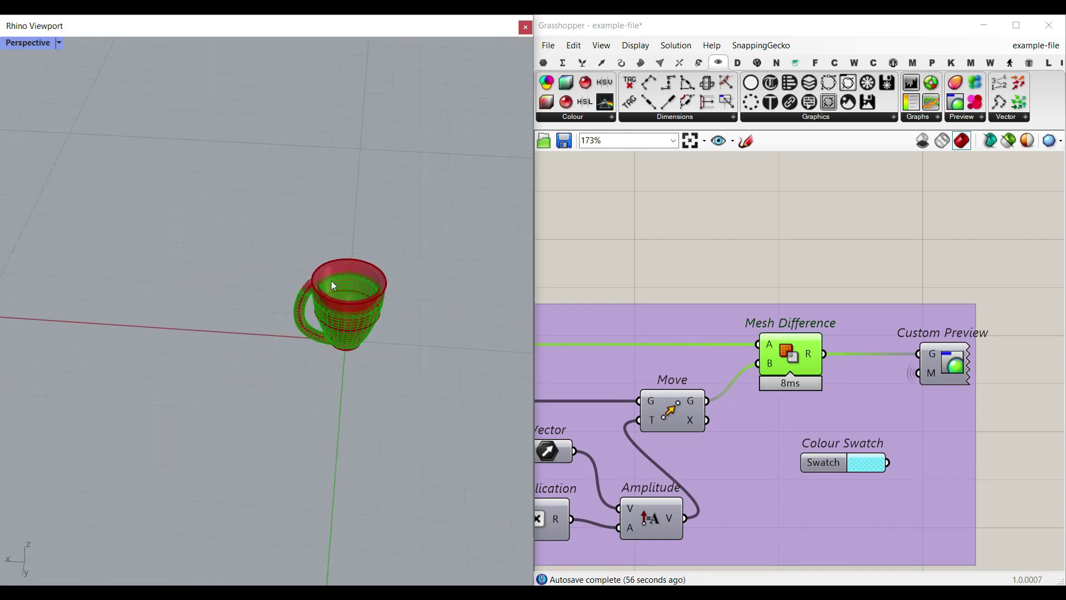
shift+right_drag(351, 307, 291, 337)
scroll(917, 315, down, 5)
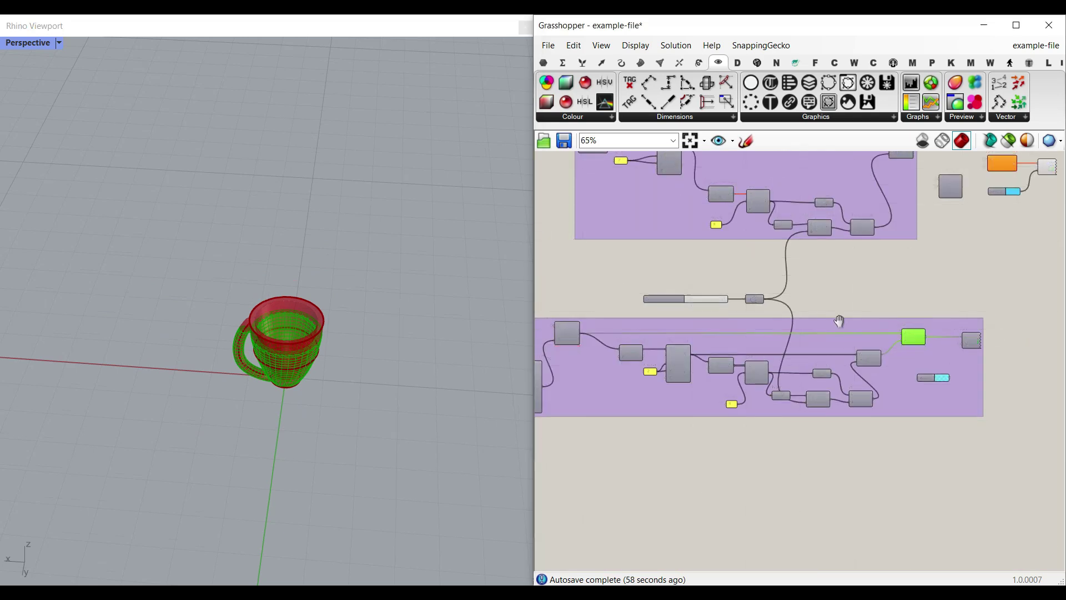
scroll(853, 341, down, 4)
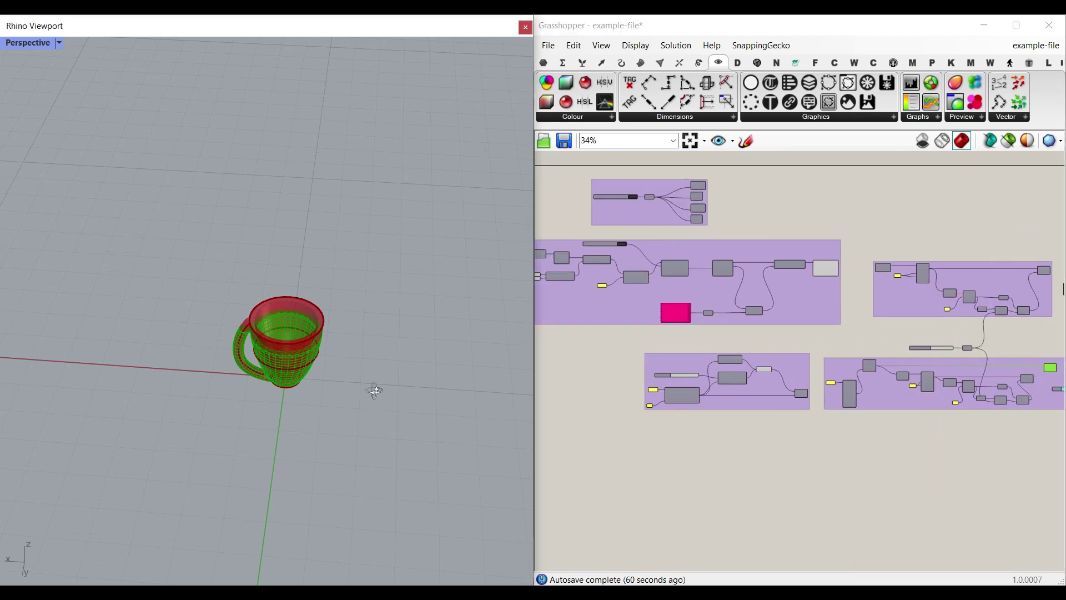
right_drag(369, 387, 311, 289)
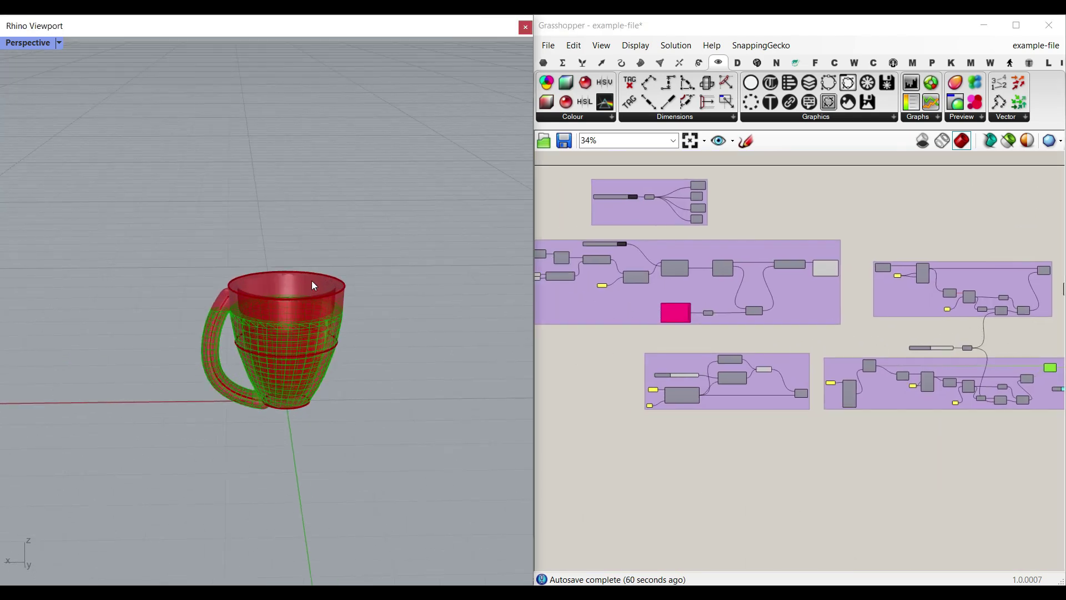